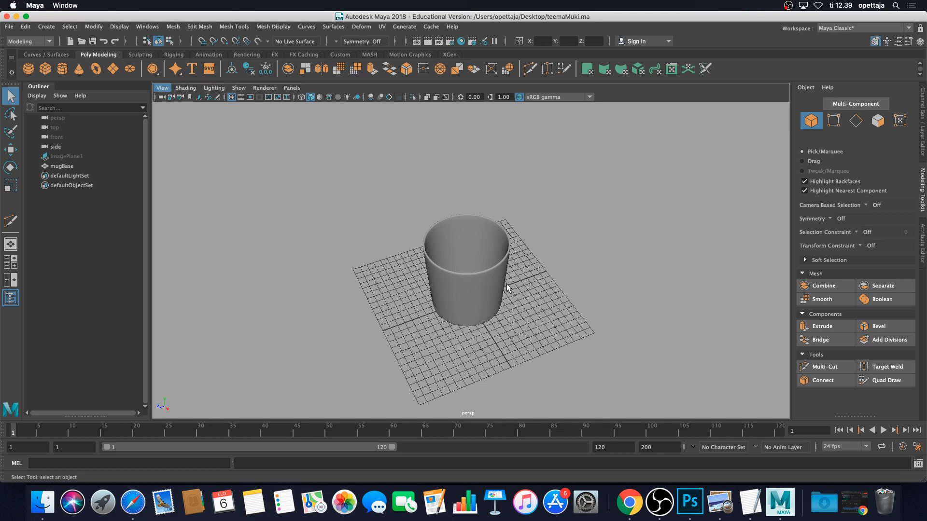
# Select the mugBase model and tumble the view to see it from the side
pyautogui.click(498, 285)
pyautogui.scroll(2, 519, 315)
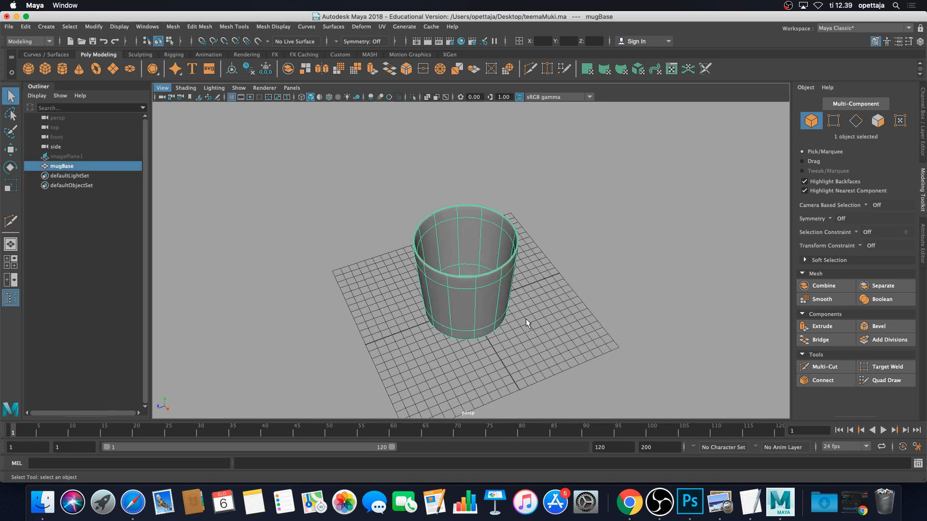
pyautogui.keyDown('alt'); pyautogui.moveTo(525, 319); pyautogui.dragTo(542, 300); pyautogui.keyUp('alt')
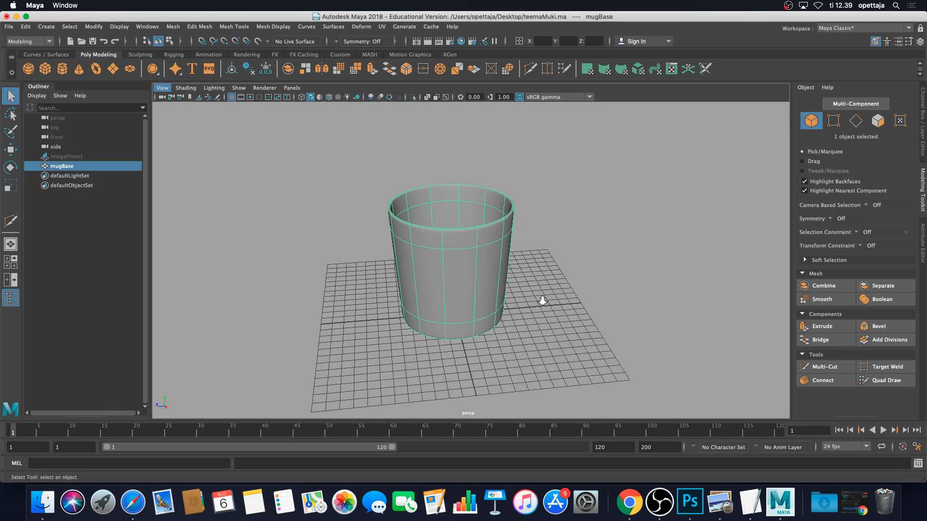
pyautogui.scroll(3, 547, 306)
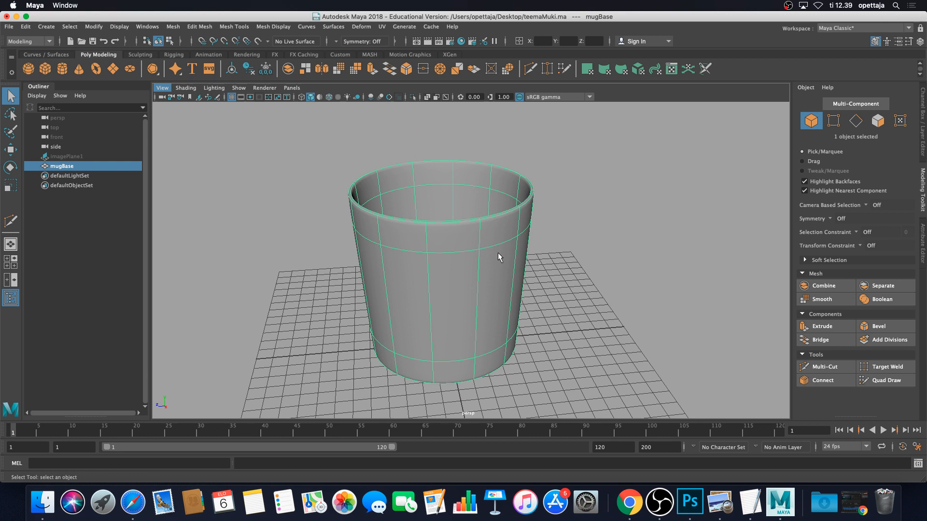
# Show mugBase as its faceted base mesh, orbit higher and select the reference image plane
pyautogui.press('1')
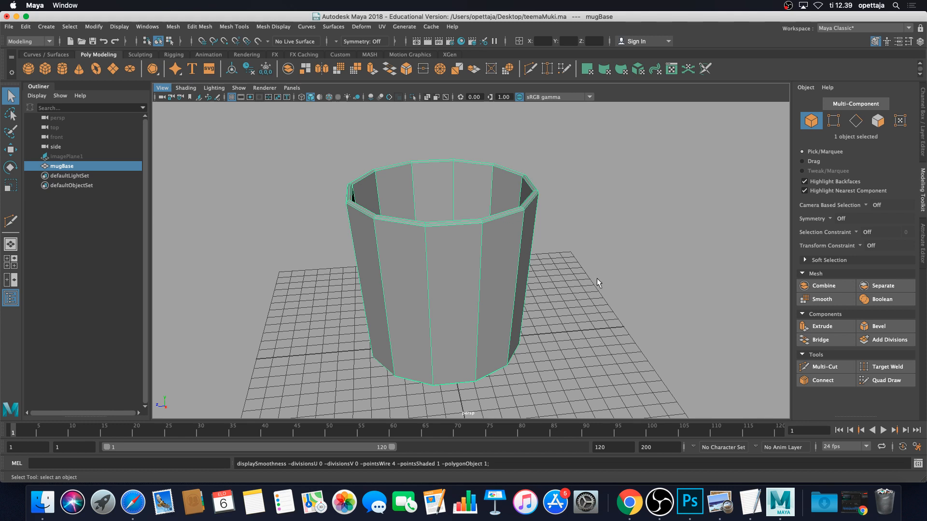
pyautogui.scroll(-10, 596, 281)
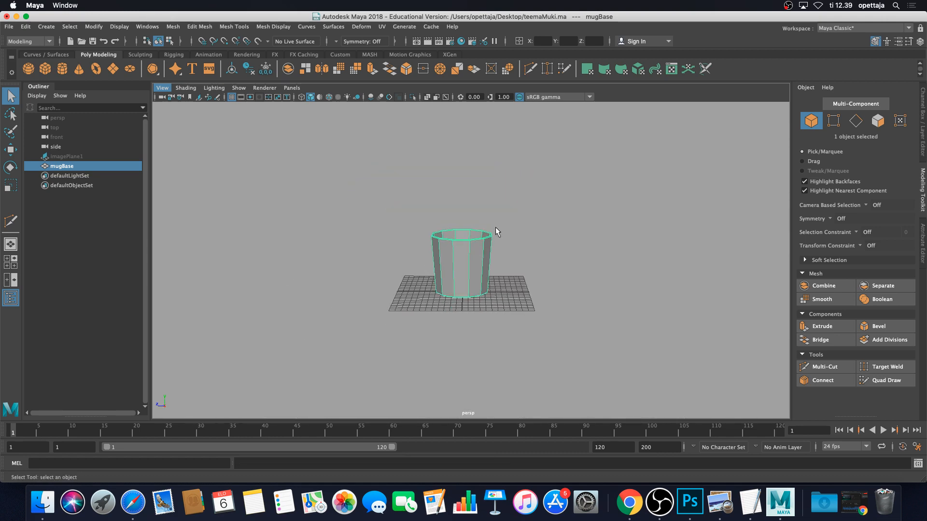
pyautogui.scroll(6, 520, 215)
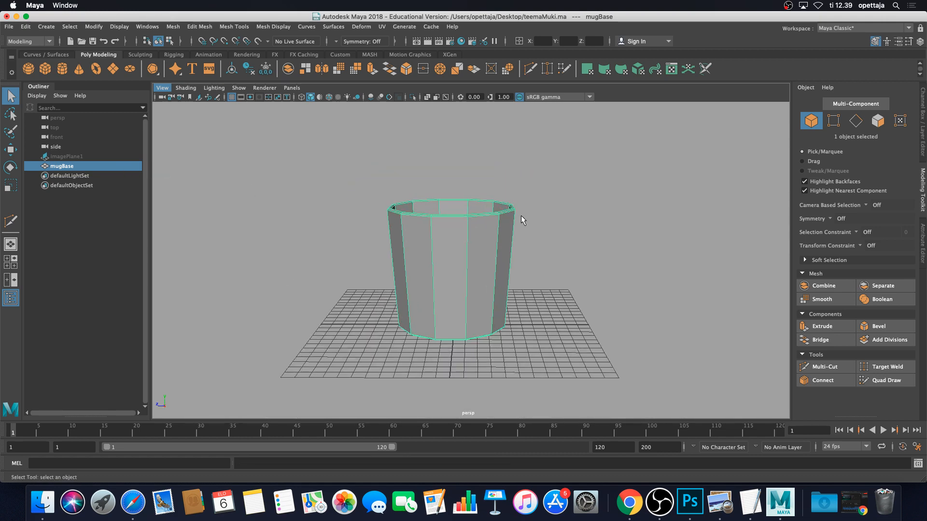
pyautogui.keyDown('alt'); pyautogui.moveTo(517, 189); pyautogui.dragTo(336, 150); pyautogui.keyUp('alt')
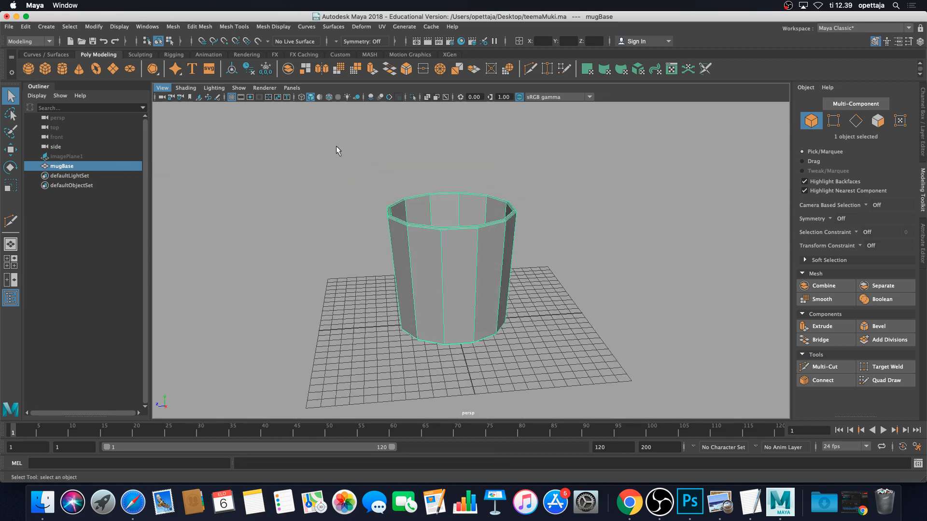
pyautogui.click(96, 155)
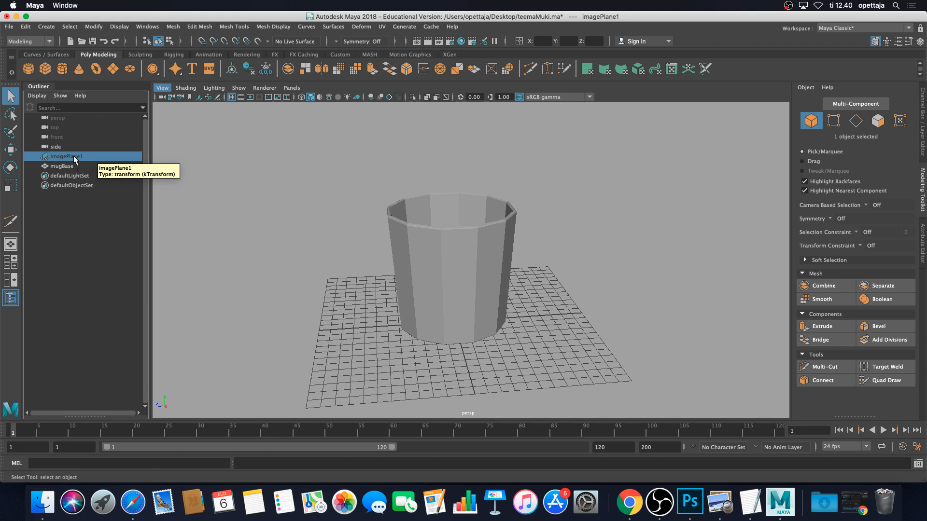
# Unhide the imagePlane1 reference photo behind the mug and switch to the four-view layout
pyautogui.press('h')
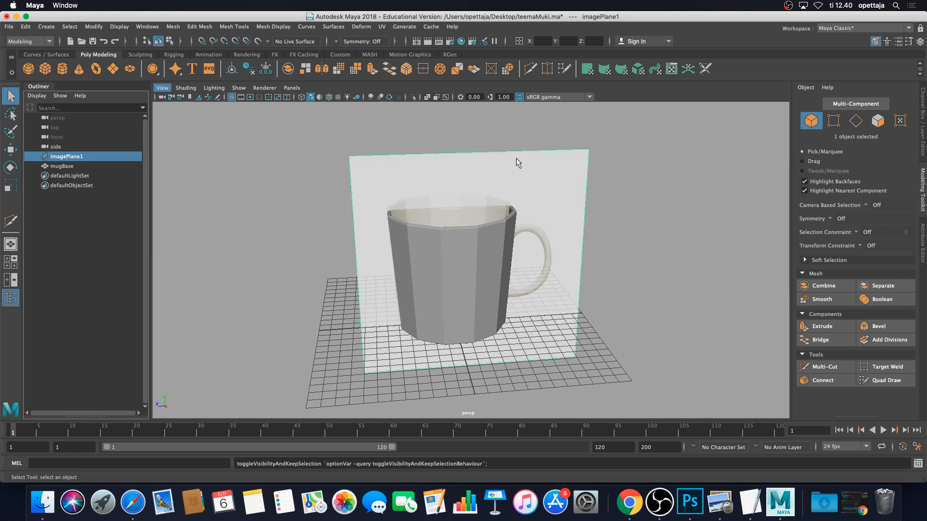
pyautogui.click(642, 186)
pyautogui.click(581, 187)
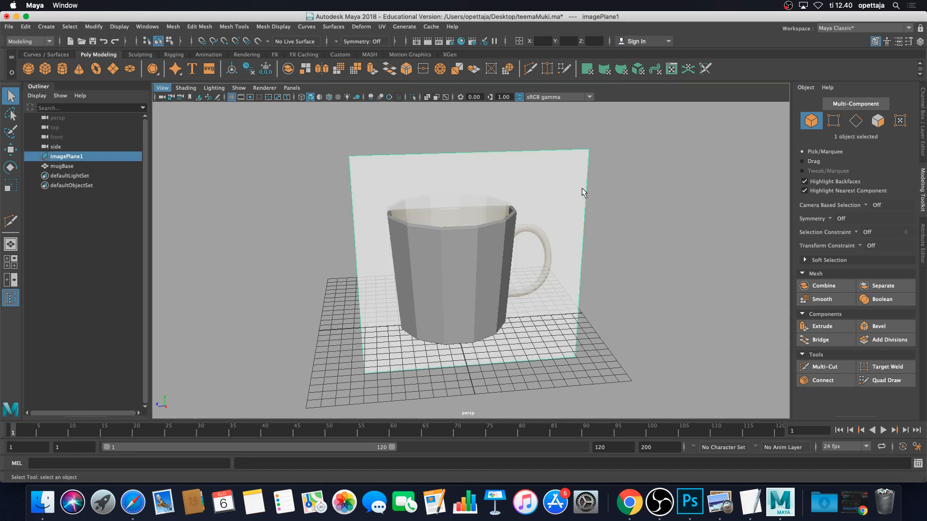
pyautogui.press('space')
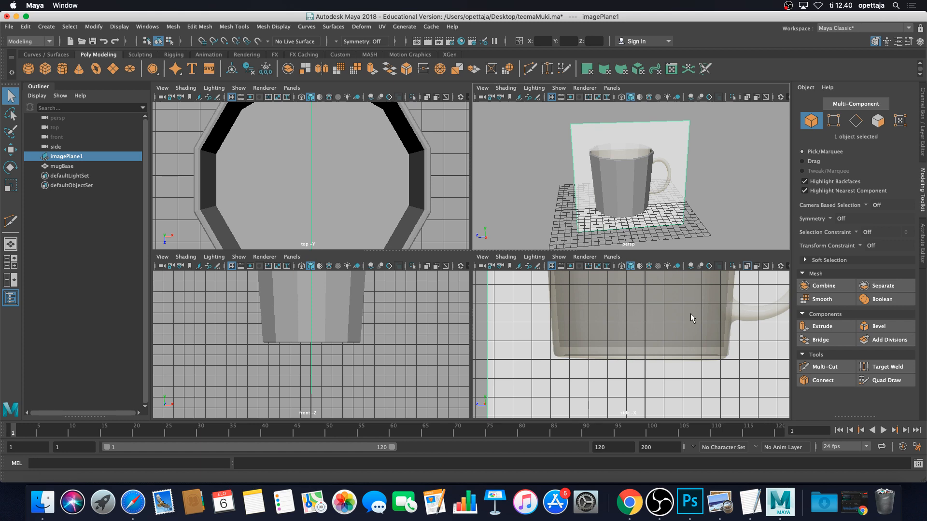
# Maximize the side view and pan and zoom to frame the whole reference mug and handle
pyautogui.press('space')
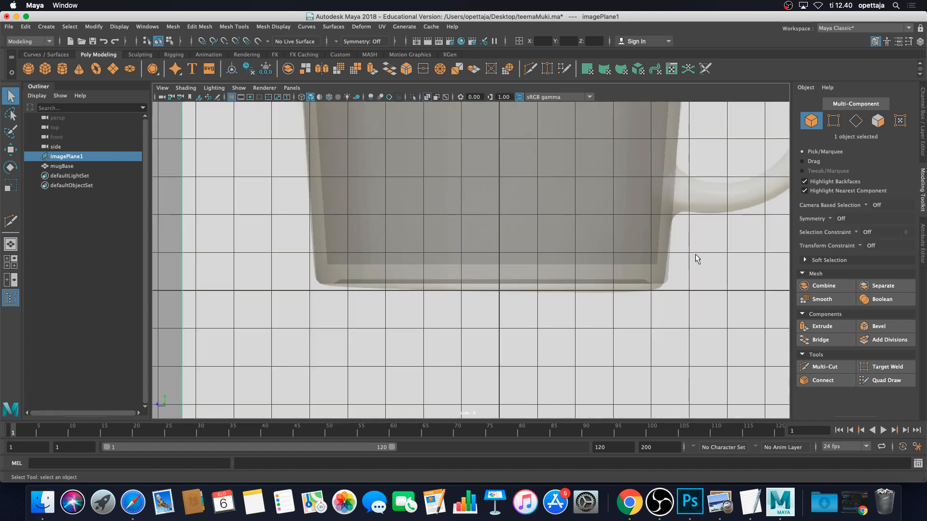
pyautogui.scroll(-5, 697, 253)
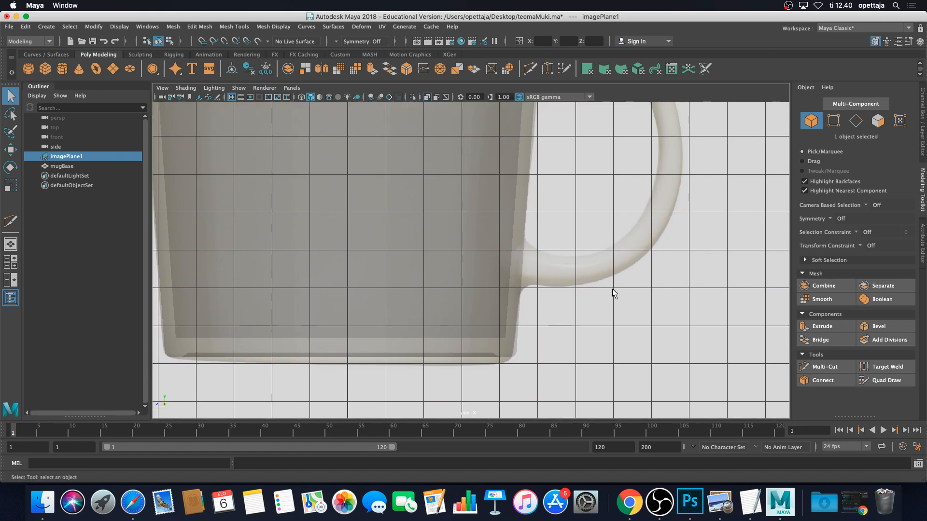
pyautogui.keyDown('alt'); pyautogui.moveTo(617, 243); pyautogui.dragTo(608, 282, button='middle'); pyautogui.keyUp('alt')
pyautogui.scroll(-1, 592, 279)
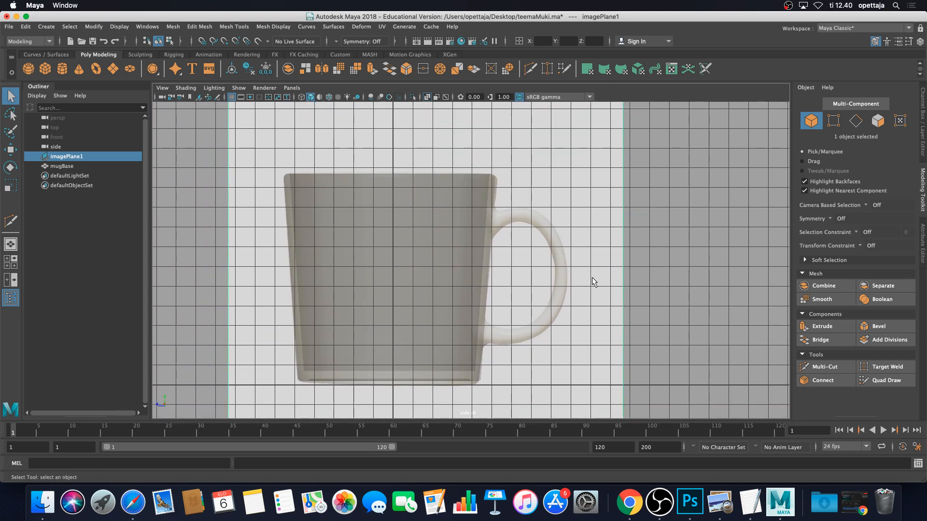
pyautogui.scroll(2, 592, 278)
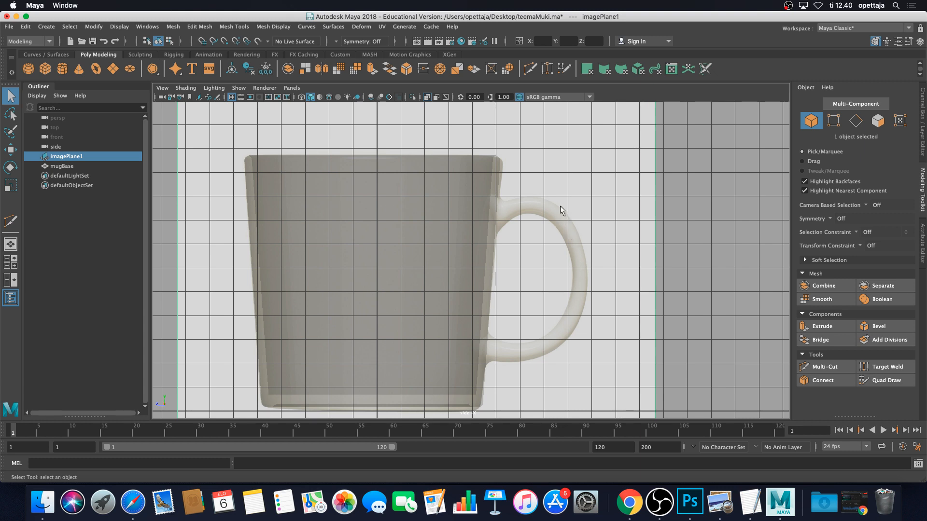
pyautogui.press('space')
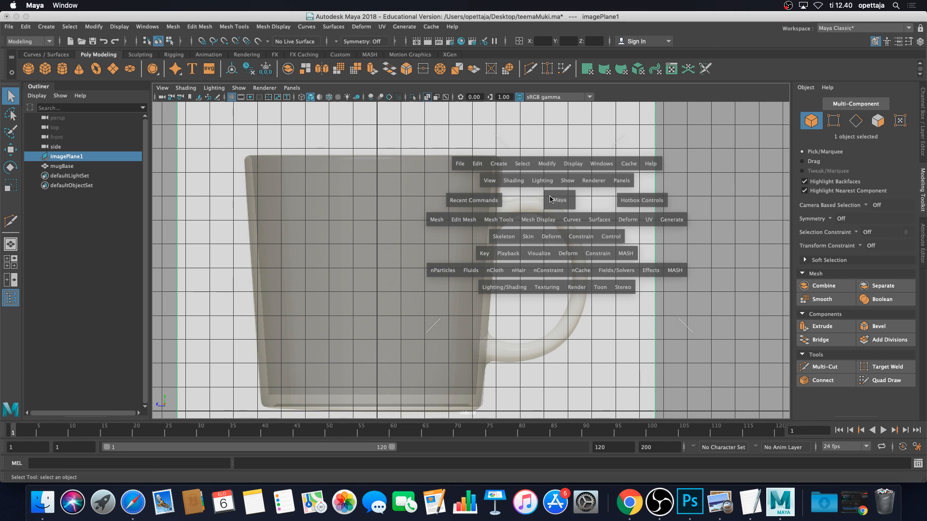
# Open the Polygon Cylinder Options window from Create > Polygon Primitives and move it aside
pyautogui.click(502, 164)
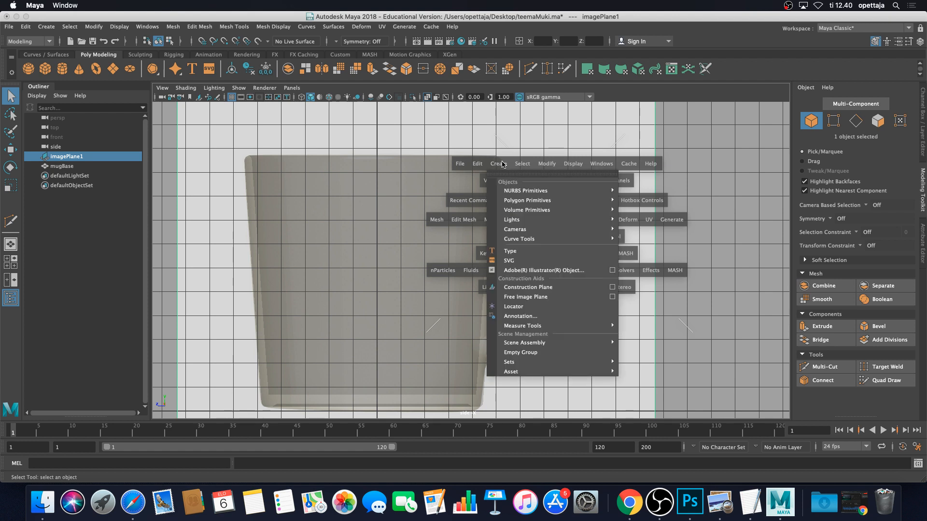
pyautogui.moveTo(516, 198)
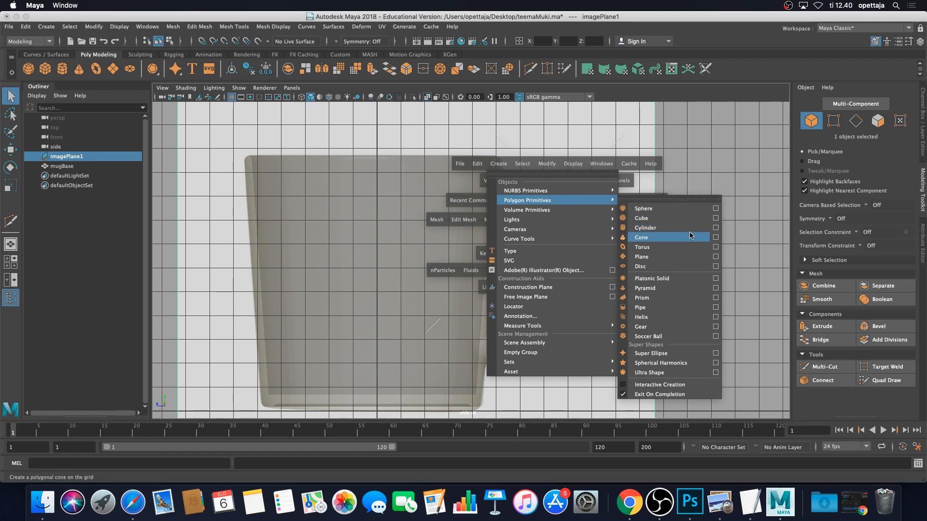
pyautogui.click(717, 229)
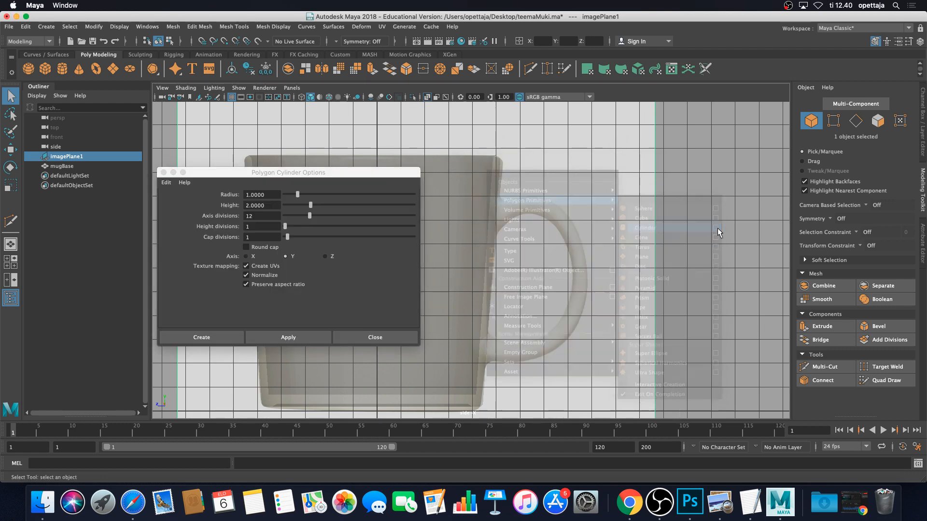
pyautogui.moveTo(344, 175); pyautogui.dragTo(496, 169)
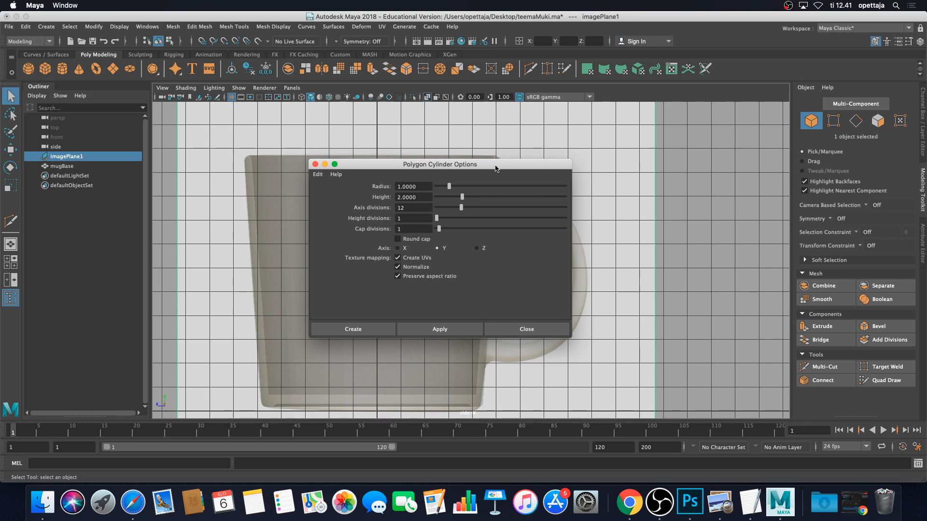
# Create a polygon cylinder with 20 axis divisions
pyautogui.doubleClick(416, 208)
pyautogui.write('20')
pyautogui.click(350, 331)
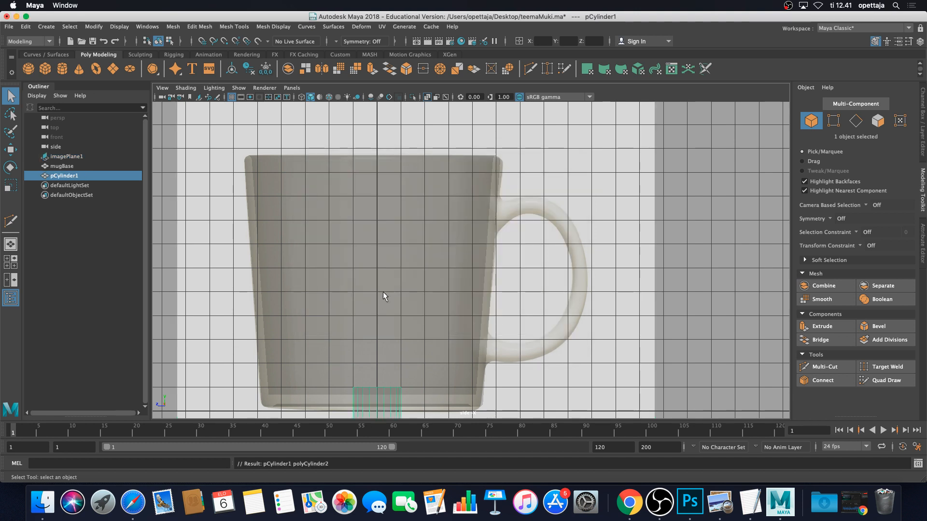
# Move pCylinder1 outward from the mug's centre to sit below the handle's lower end
pyautogui.scroll(-2, 428, 294)
pyautogui.keyDown('alt'); pyautogui.moveTo(429, 303); pyautogui.dragTo(462, 282, button='middle'); pyautogui.keyUp('alt')
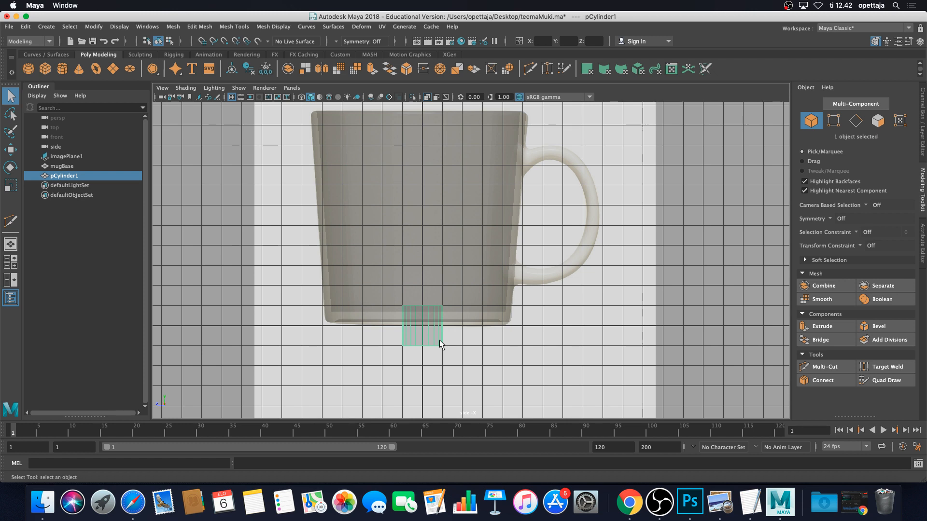
pyautogui.press('w')
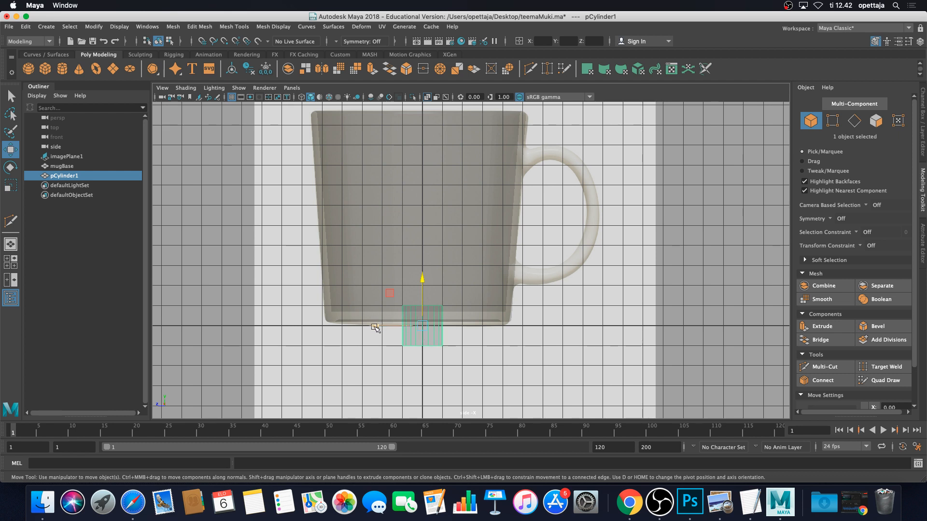
pyautogui.moveTo(375, 328); pyautogui.dragTo(509, 331)
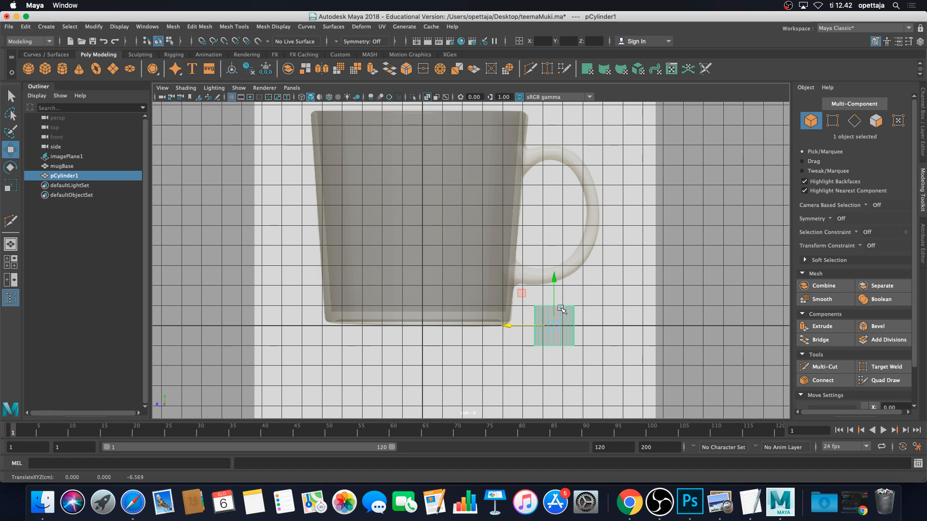
pyautogui.press('e')
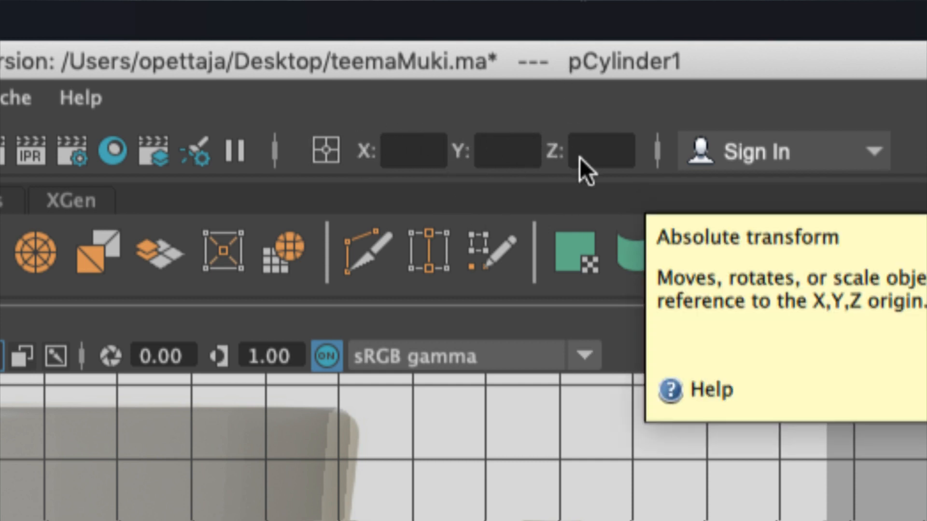
# Rotate pCylinder1 90 degrees around Z so its round end faces the side view, then recentre it
pyautogui.click(579, 158)
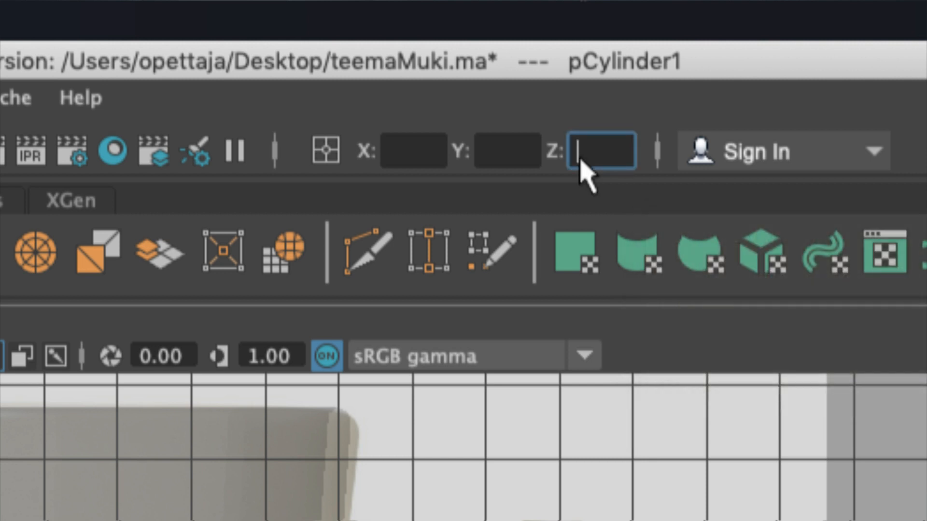
pyautogui.write('90')
pyautogui.press('Return')
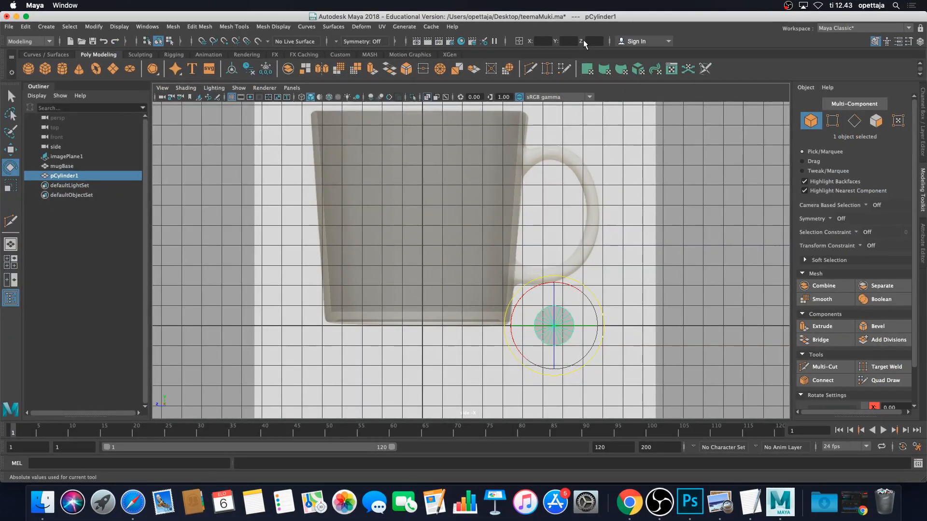
pyautogui.click(643, 334)
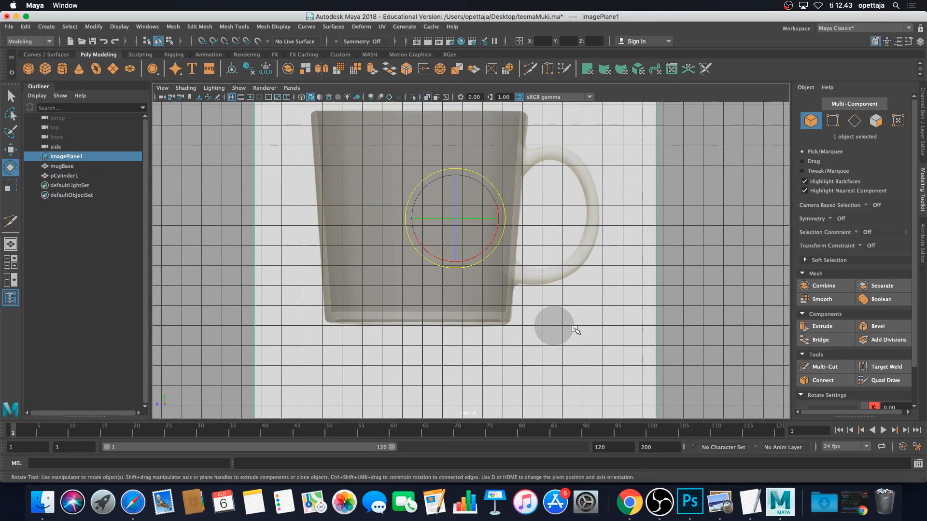
pyautogui.click(560, 331)
pyautogui.scroll(1, 561, 358)
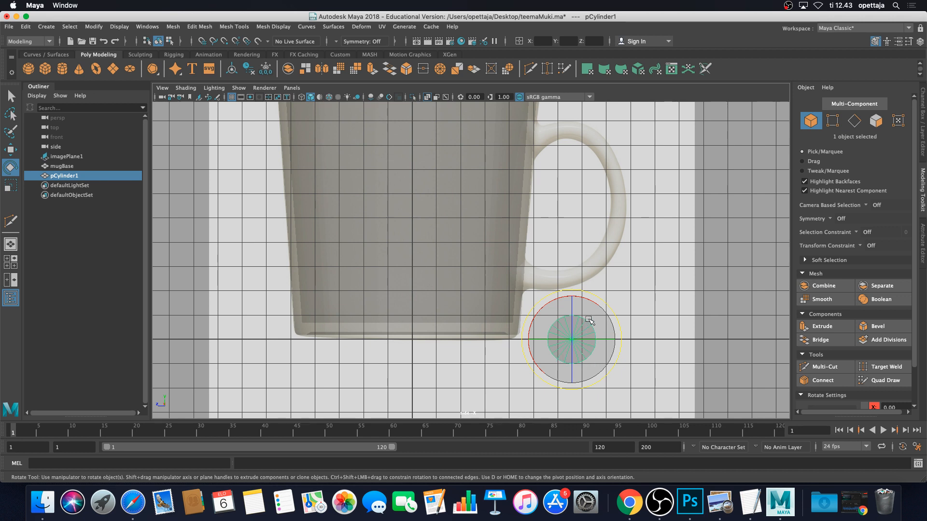
pyautogui.press('w')
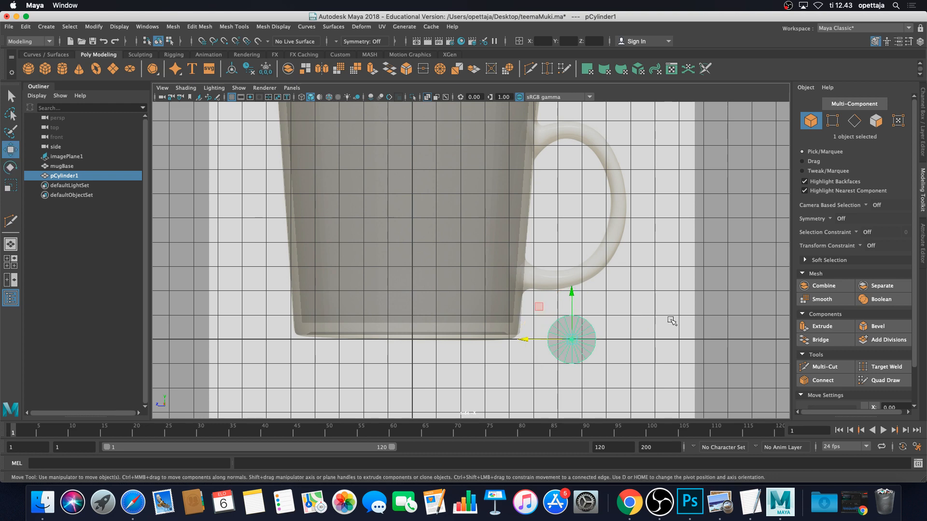
pyautogui.scroll(3, 624, 356)
pyautogui.keyDown('alt'); pyautogui.moveTo(634, 361); pyautogui.dragTo(600, 304, button='middle'); pyautogui.keyUp('alt')
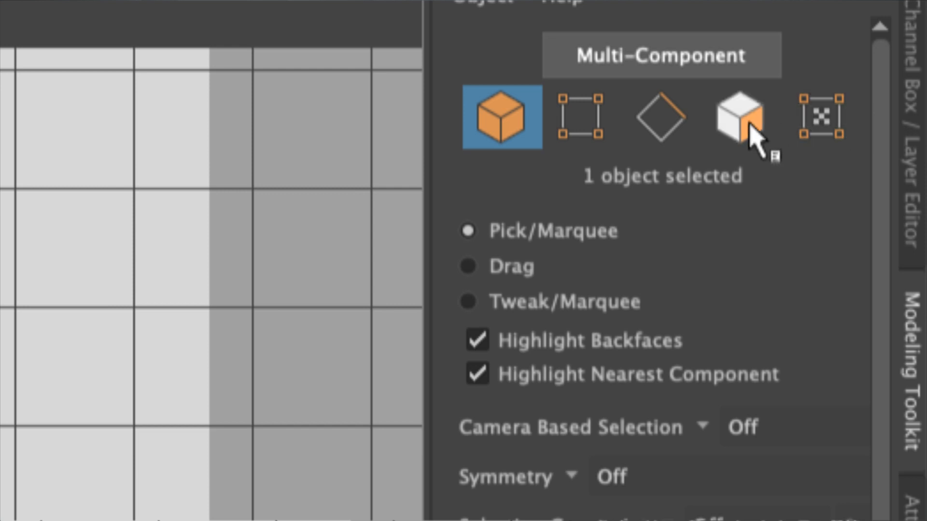
# In Face mode, delete the faces on the cylinder's left half
pyautogui.click(746, 125)
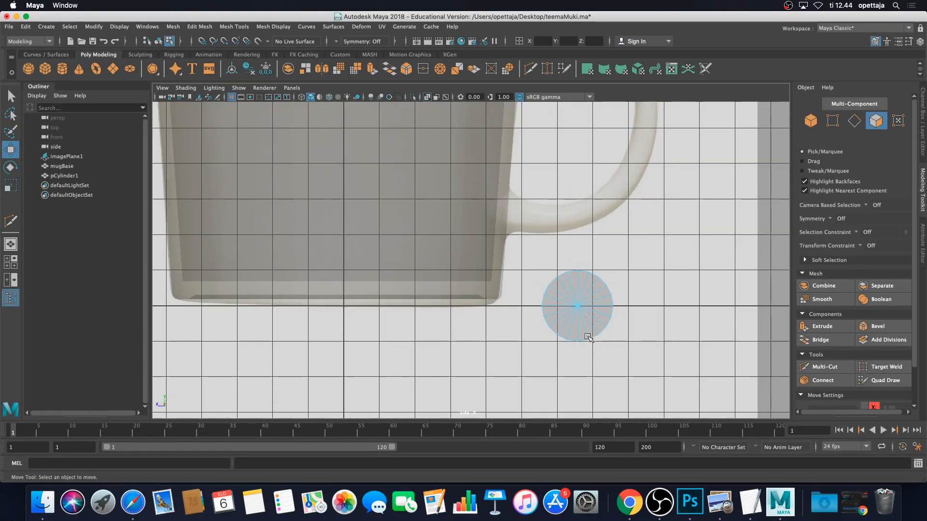
pyautogui.scroll(3, 587, 336)
pyautogui.keyDown('alt'); pyautogui.moveTo(652, 335); pyautogui.dragTo(535, 274, button='middle'); pyautogui.keyUp('alt')
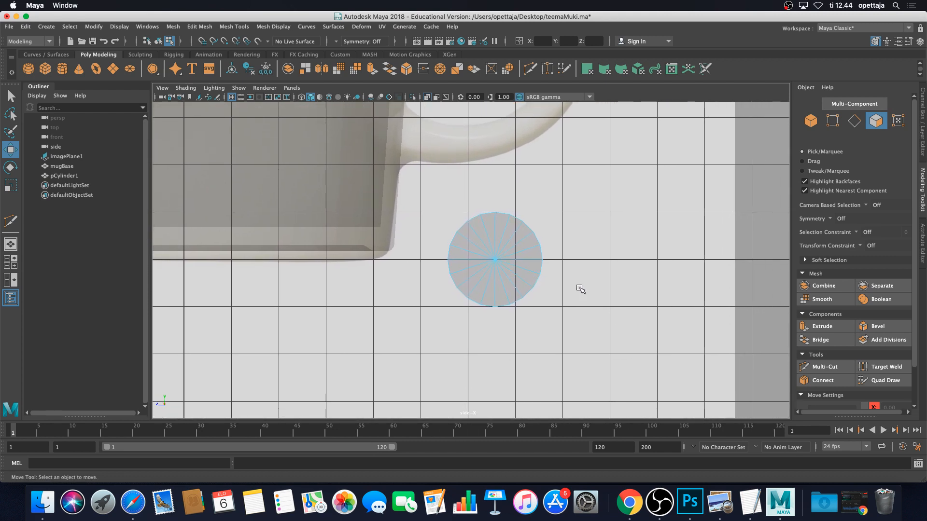
pyautogui.moveTo(411, 157); pyautogui.dragTo(490, 331)
pyautogui.scroll(3, 512, 333)
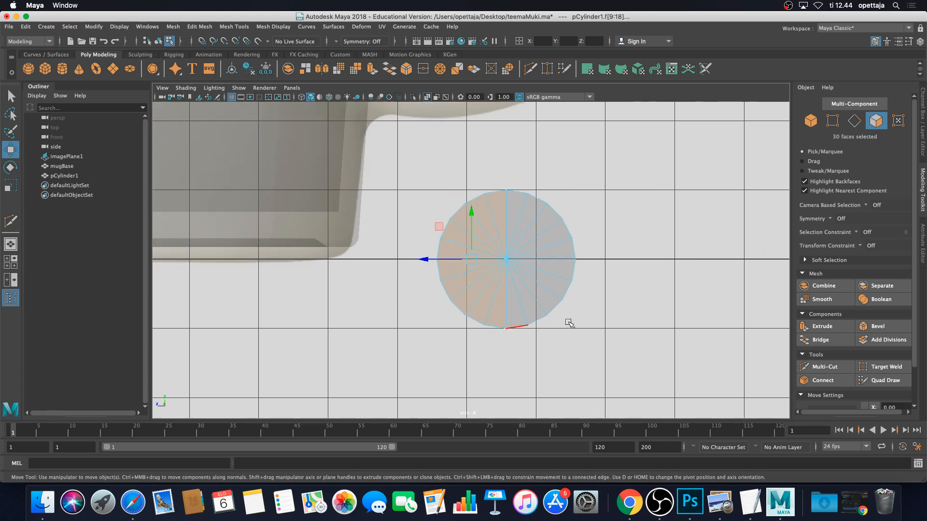
pyautogui.keyDown('alt'); pyautogui.moveTo(570, 323); pyautogui.dragTo(515, 322, button='middle'); pyautogui.keyUp('alt')
pyautogui.scroll(2, 515, 321)
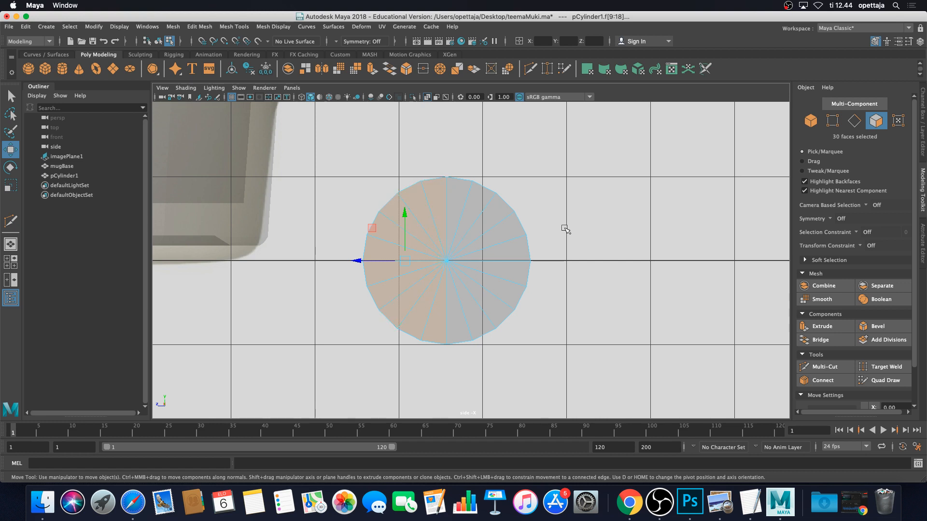
pyautogui.press('Delete')
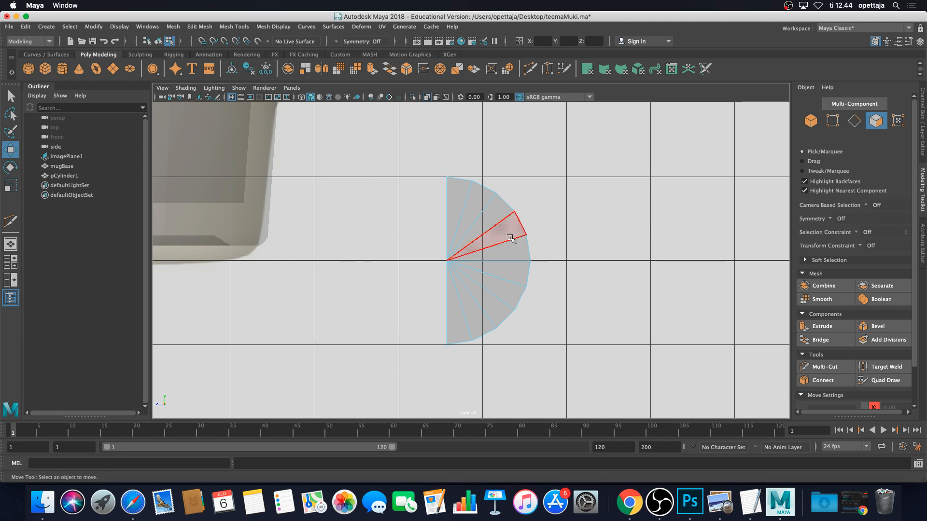
# Delete the remaining half-disc faces, leaving only the thin curved rim strip
pyautogui.moveTo(398, 220); pyautogui.dragTo(467, 285)
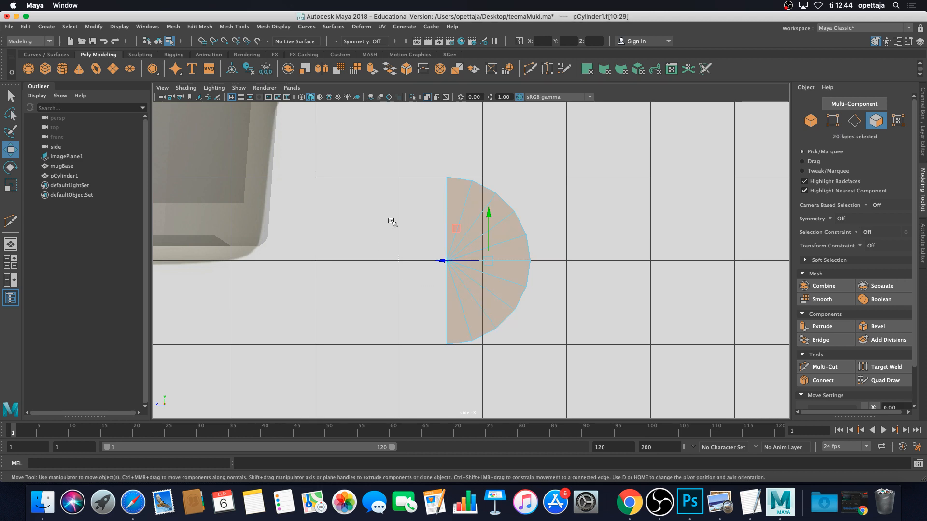
pyautogui.click(441, 261)
pyautogui.click(416, 274)
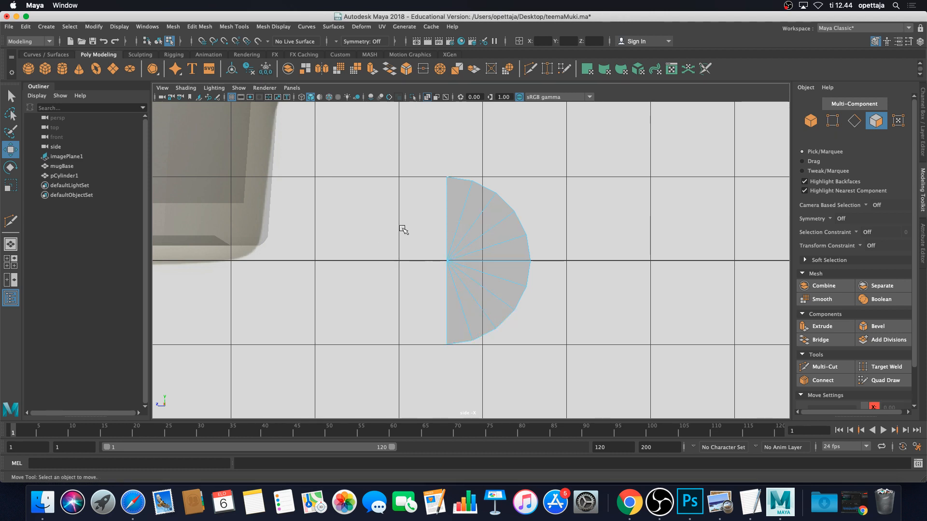
pyautogui.moveTo(403, 227); pyautogui.dragTo(470, 304)
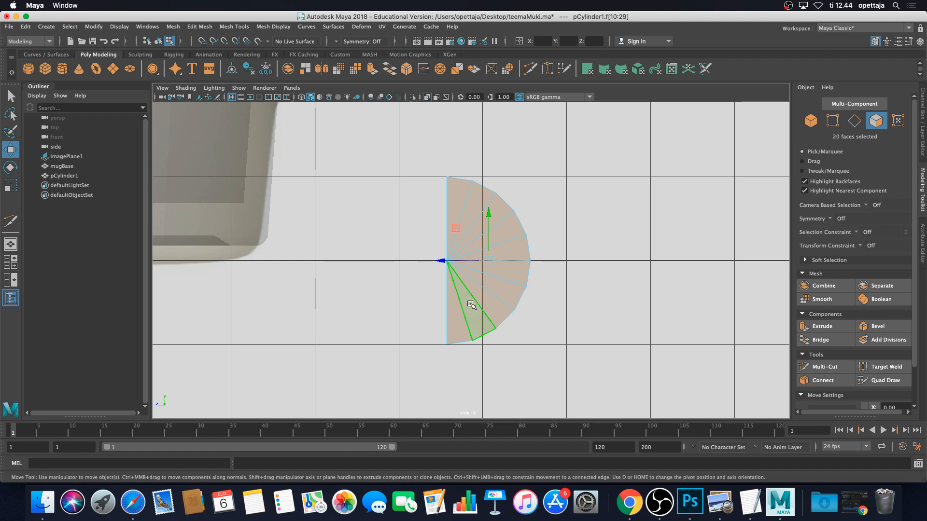
pyautogui.press('Delete')
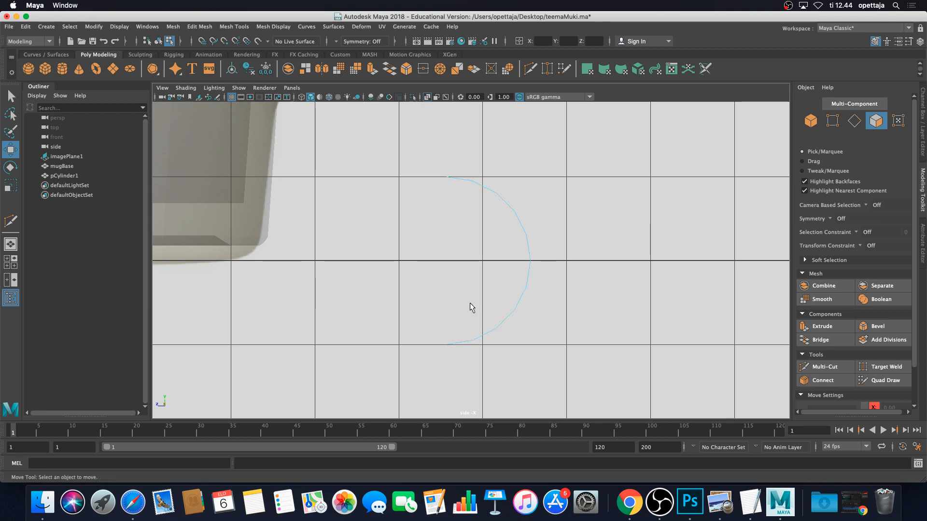
# Maximize the perspective view and orbit around the mug
pyautogui.scroll(-5, 546, 292)
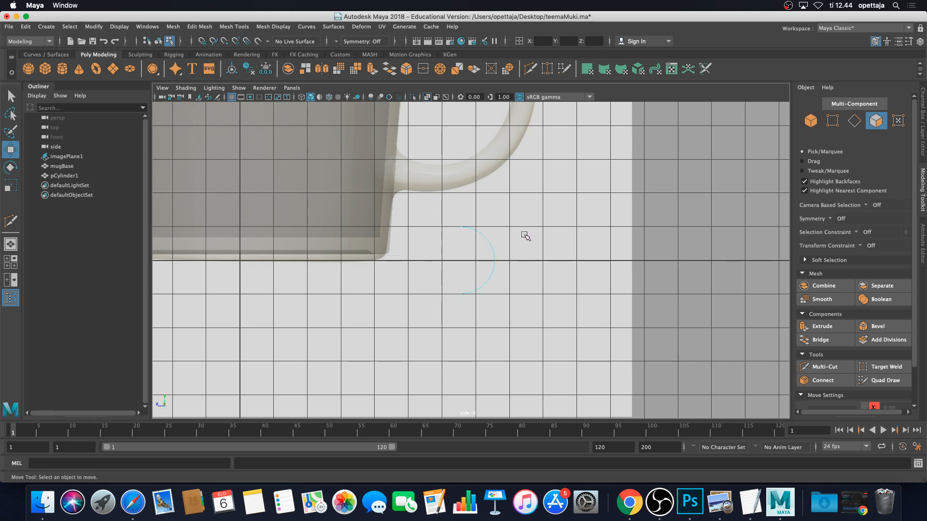
pyautogui.press('space')
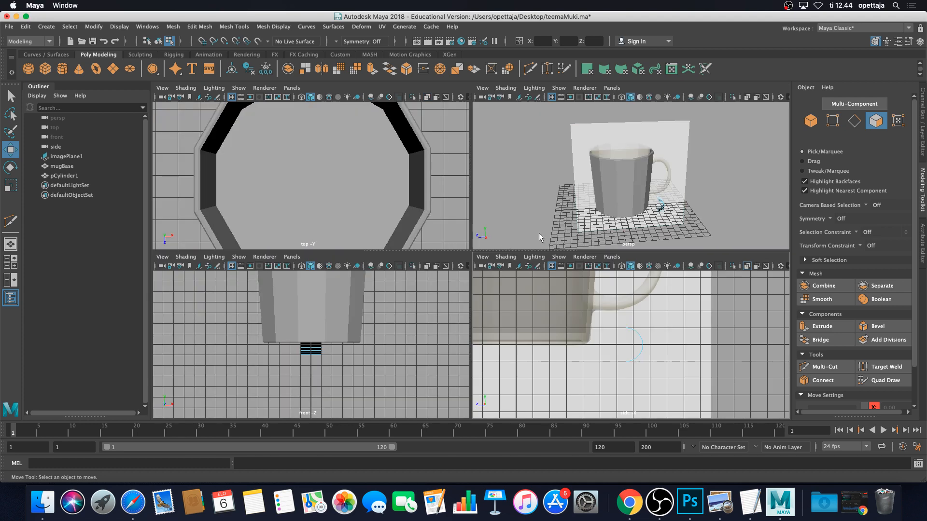
pyautogui.press('space')
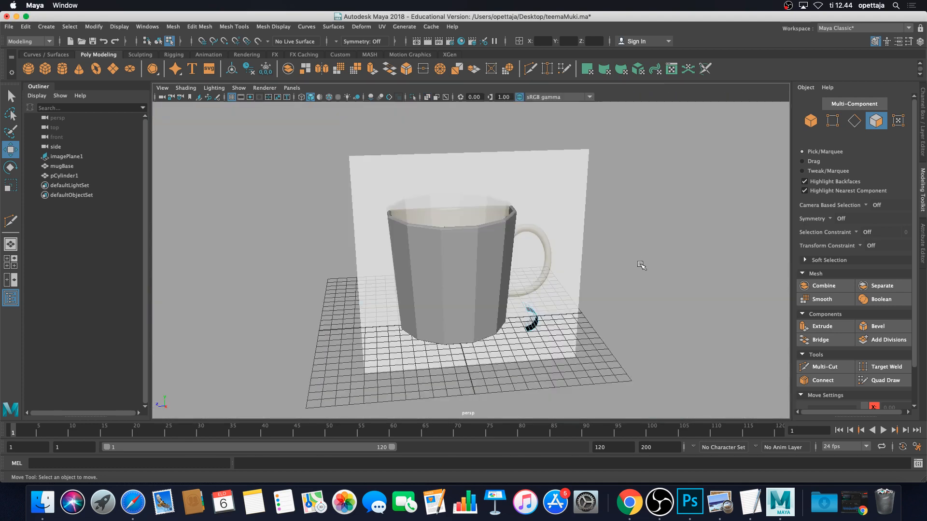
pyautogui.keyDown('alt'); pyautogui.moveTo(641, 265); pyautogui.dragTo(529, 274); pyautogui.keyUp('alt')
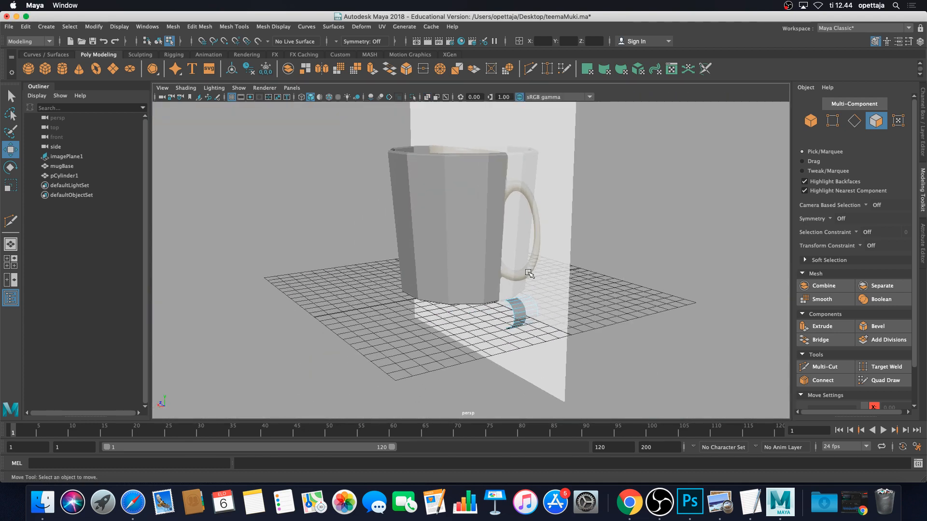
# Select the strip's ten faces and raise them to about 5.37 units, sliding them into the handle's lower curve
pyautogui.scroll(3, 528, 273)
pyautogui.keyDown('alt'); pyautogui.moveTo(546, 287); pyautogui.dragTo(514, 247, button='middle'); pyautogui.keyUp('alt')
pyautogui.scroll(-1, 533, 252)
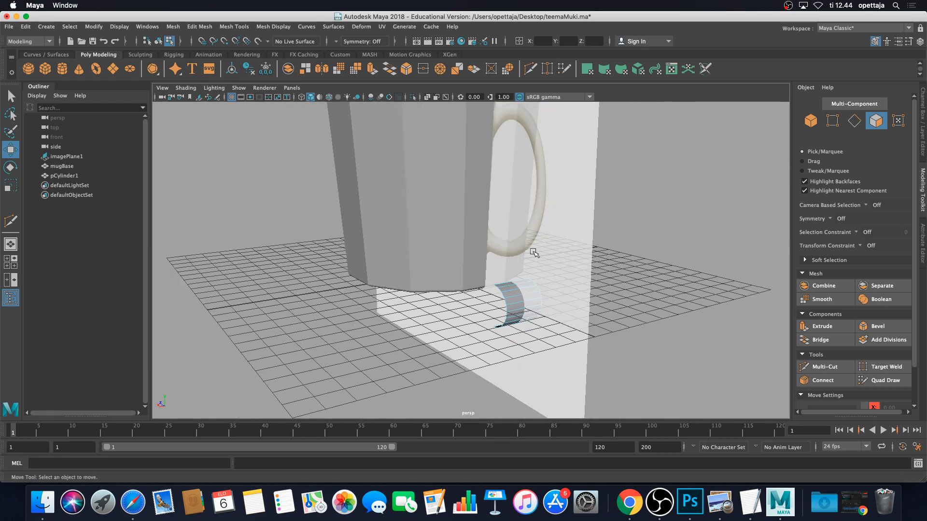
pyautogui.keyDown('alt'); pyautogui.moveTo(535, 253); pyautogui.dragTo(515, 257); pyautogui.keyUp('alt')
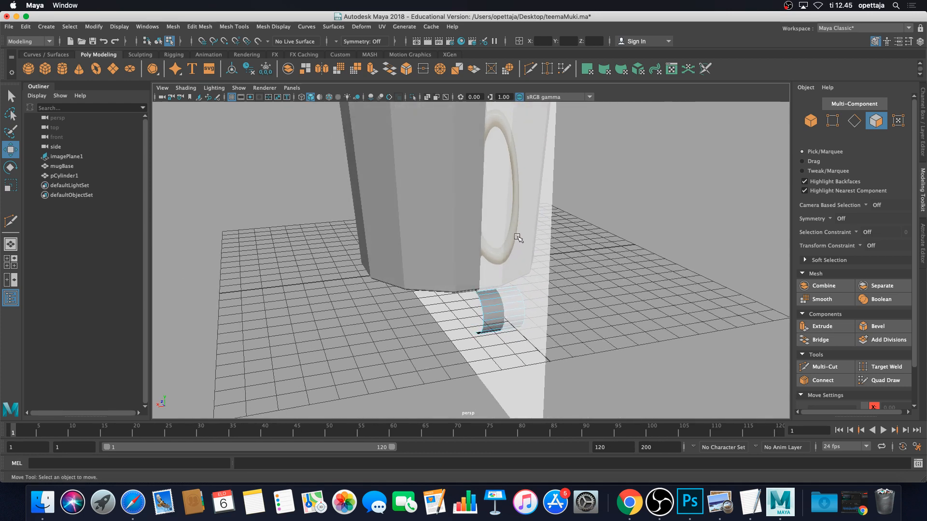
pyautogui.keyDown('alt'); pyautogui.moveTo(515, 255); pyautogui.dragTo(540, 297); pyautogui.keyUp('alt')
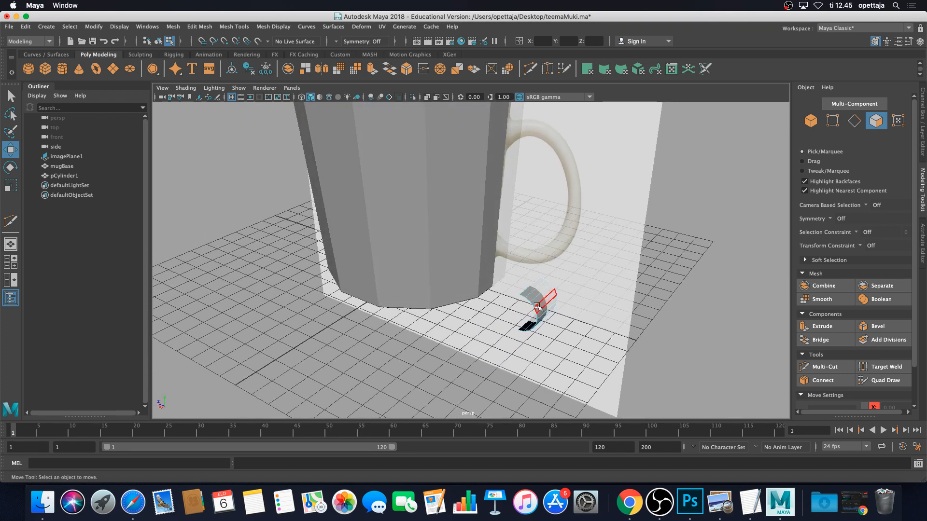
pyautogui.click(538, 307)
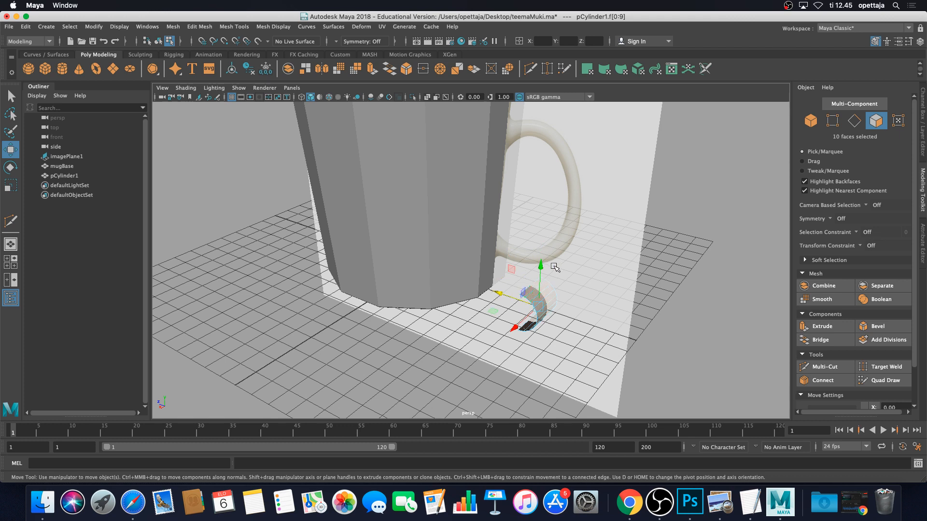
pyautogui.moveTo(540, 264); pyautogui.dragTo(557, 154)
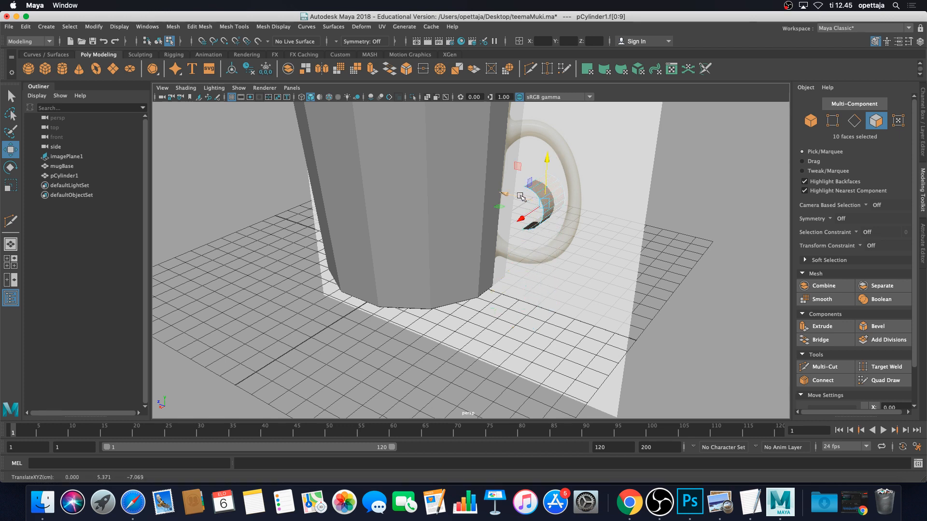
pyautogui.moveTo(506, 195); pyautogui.dragTo(527, 199)
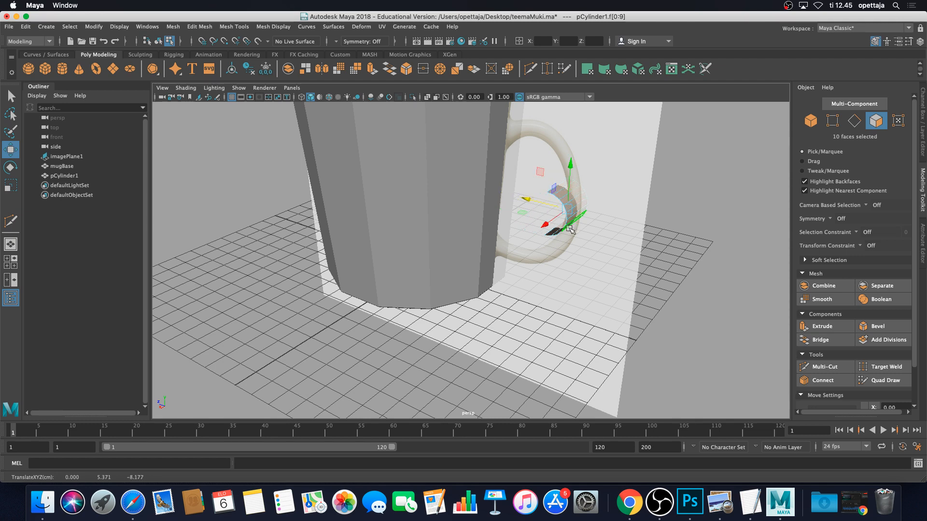
pyautogui.press('space')
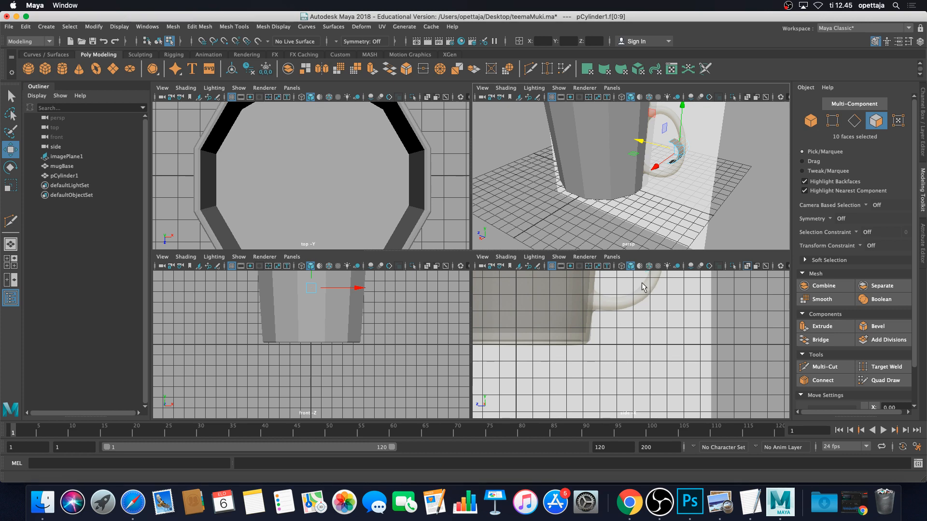
# In the maximized side view, stretch the strip along one axis and raise it to about 5.60 units
pyautogui.press('space')
pyautogui.scroll(-4, 612, 259)
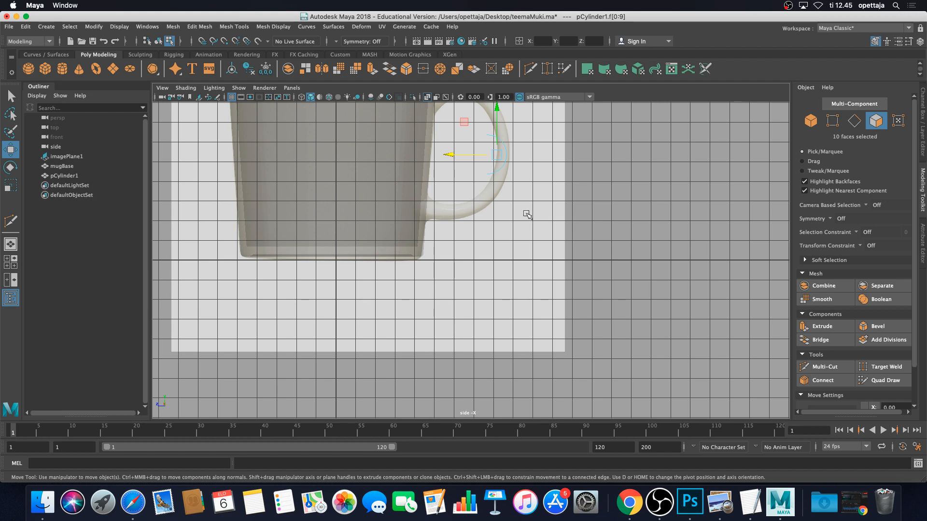
pyautogui.scroll(10, 519, 241)
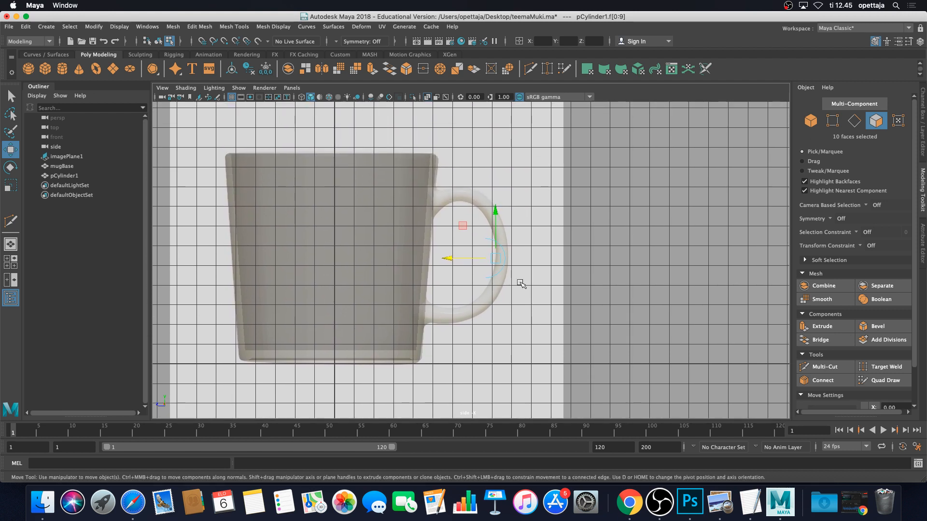
pyautogui.scroll(-2, 521, 282)
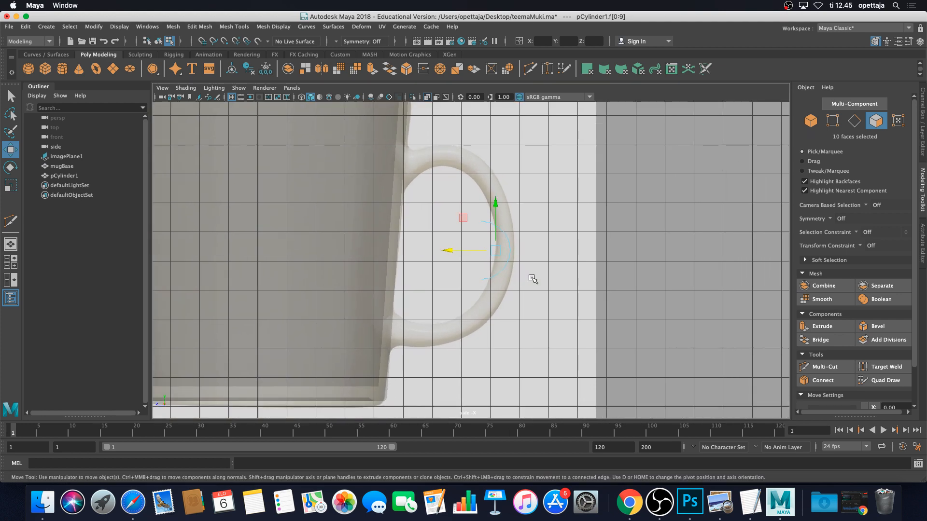
pyautogui.press('r')
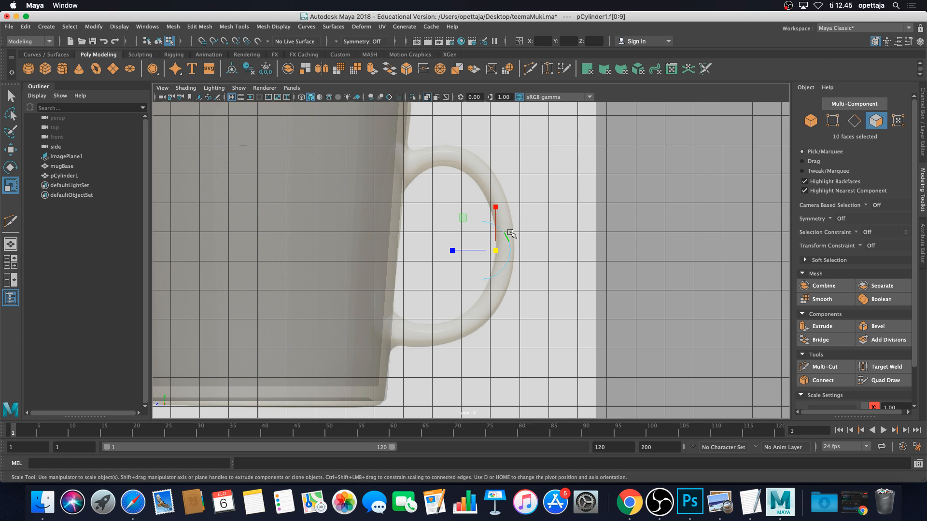
pyautogui.moveTo(496, 207); pyautogui.dragTo(512, 127)
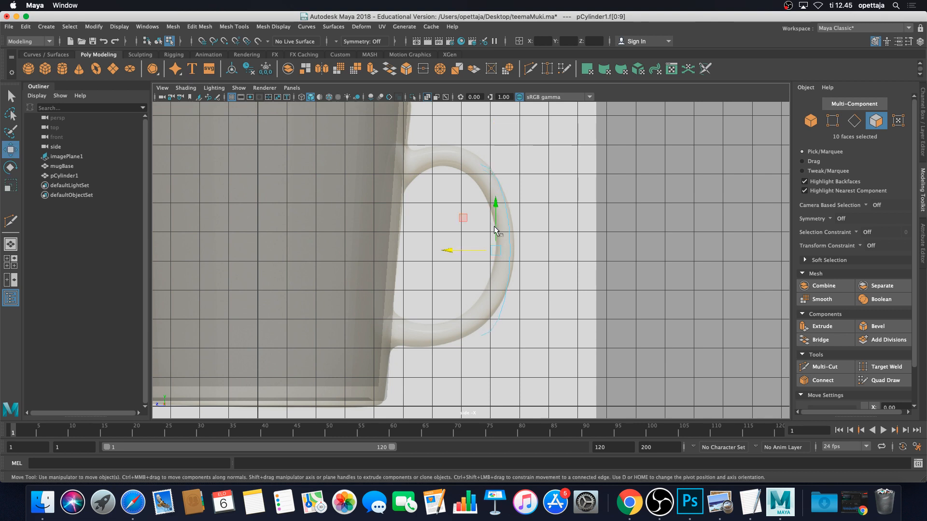
pyautogui.press('w')
pyautogui.moveTo(497, 220); pyautogui.dragTo(492, 211)
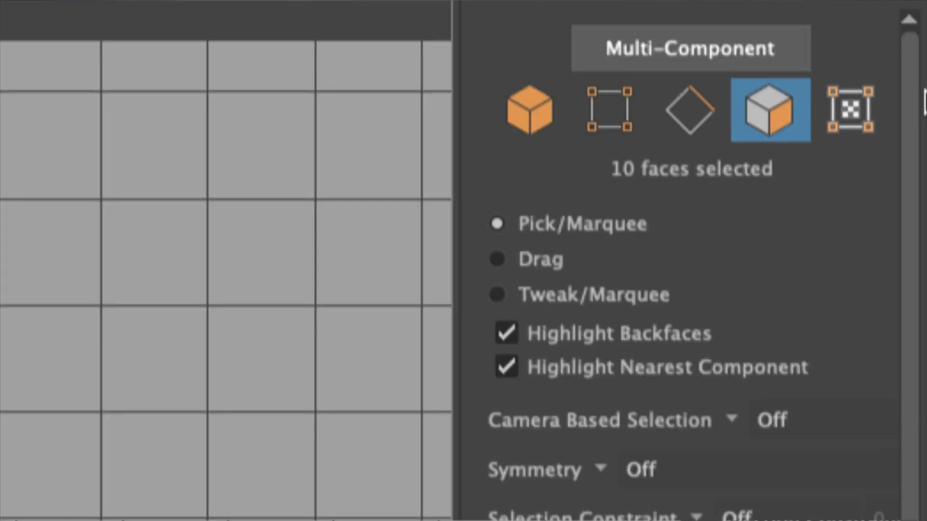
# In vertex mode, marquee-select all 22 vertices of the handle curve
pyautogui.click(598, 112)
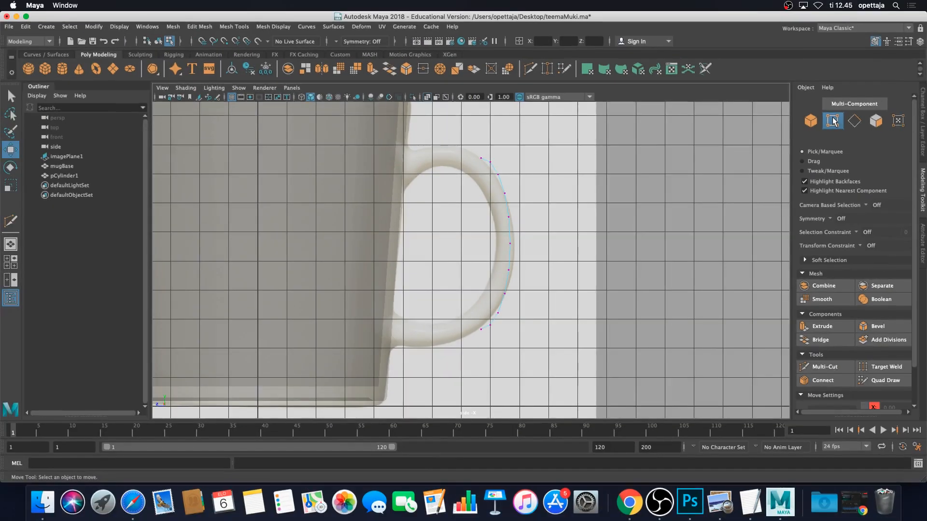
pyautogui.keyDown('alt'); pyautogui.moveTo(482, 147); pyautogui.dragTo(501, 204, button='middle'); pyautogui.keyUp('alt')
pyautogui.scroll(2, 496, 192)
pyautogui.moveTo(465, 187); pyautogui.dragTo(559, 385)
pyautogui.moveTo(583, 478); pyautogui.dragTo(571, 377)
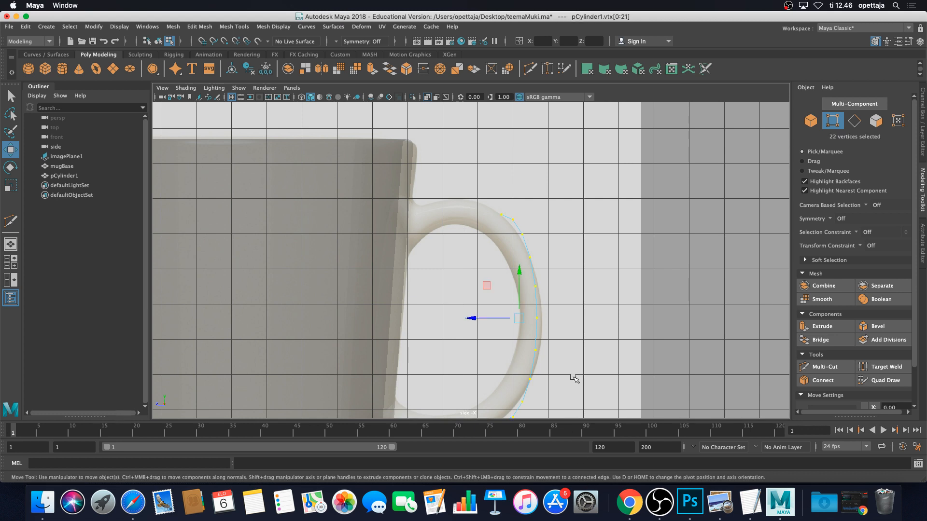
pyautogui.scroll(-3, 570, 366)
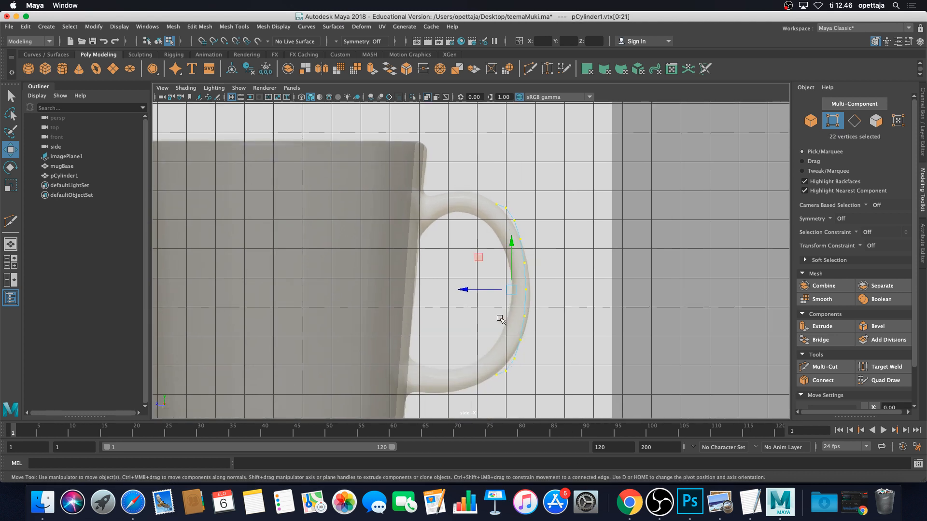
# Scale the vertices along X and Y, then move them left over the reference handle
pyautogui.press('r')
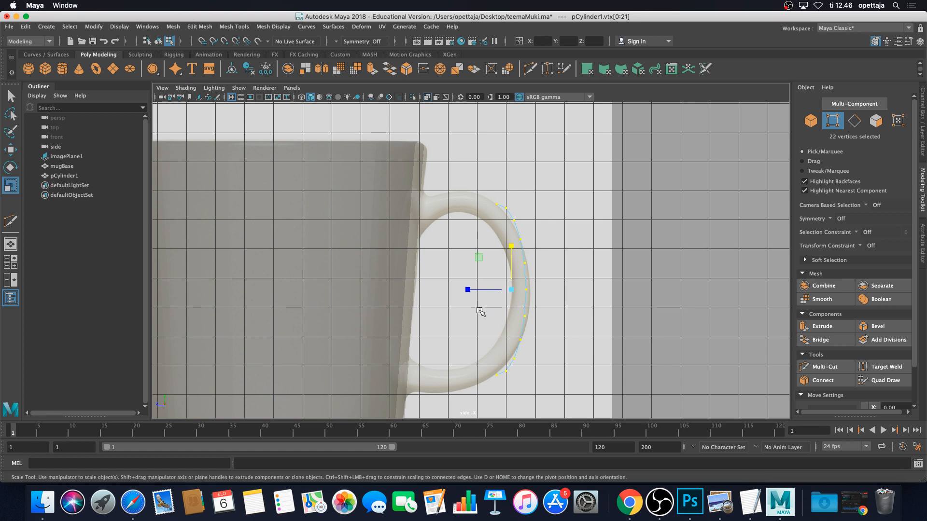
pyautogui.moveTo(468, 290); pyautogui.dragTo(407, 292)
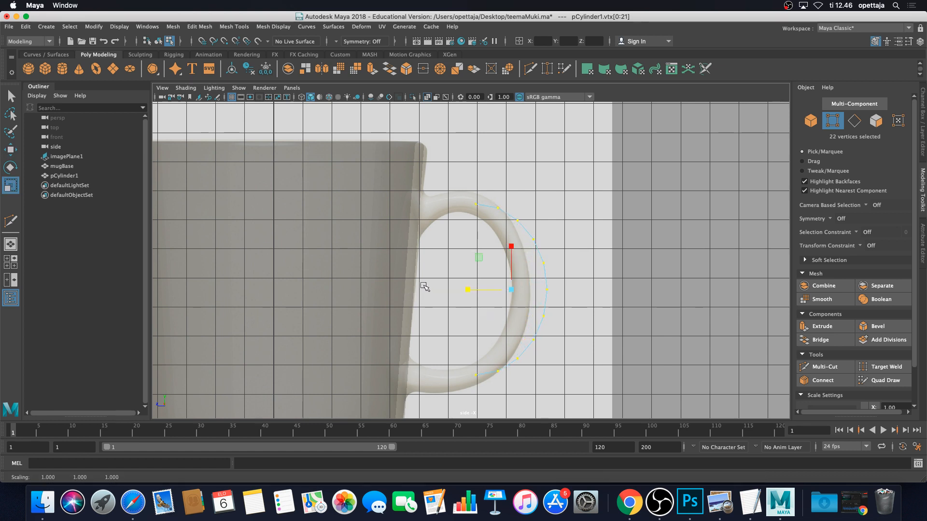
pyautogui.moveTo(468, 290); pyautogui.dragTo(455, 291)
pyautogui.moveTo(512, 246); pyautogui.dragTo(513, 242)
pyautogui.press('w')
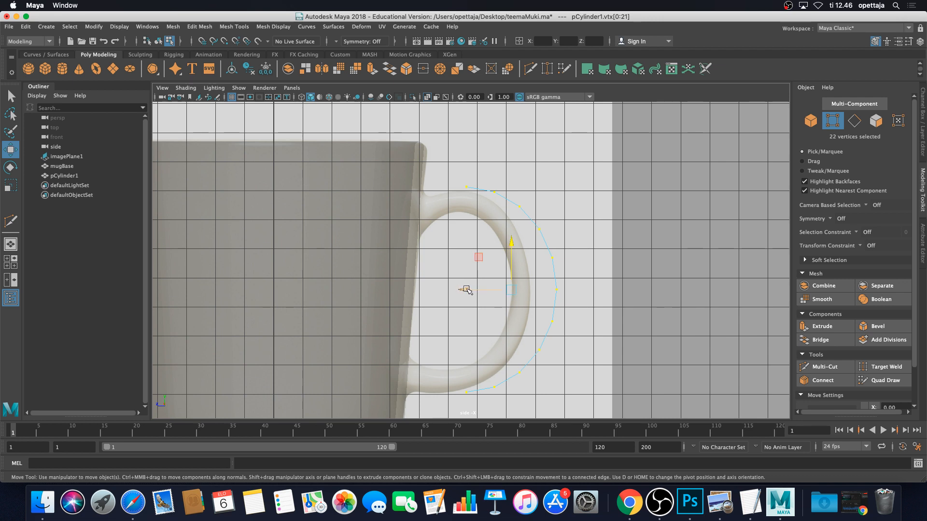
pyautogui.moveTo(464, 289); pyautogui.dragTo(441, 290)
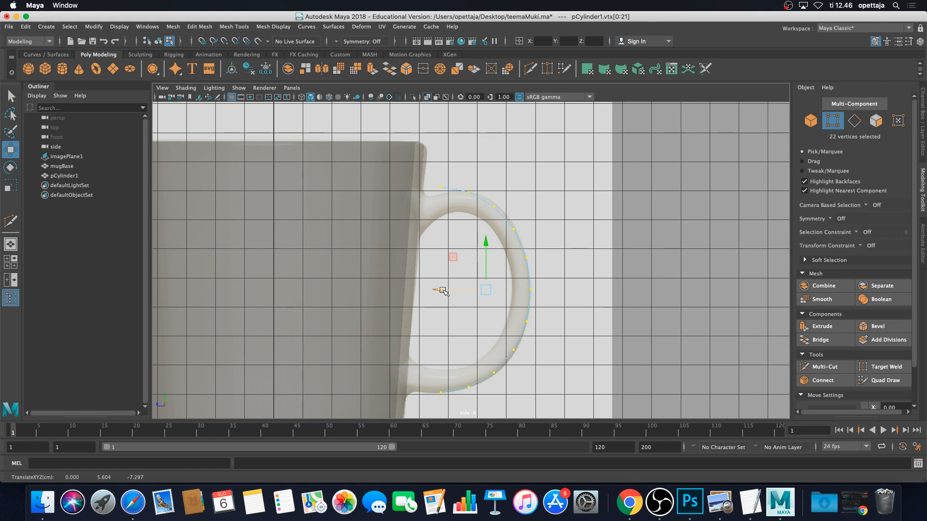
pyautogui.click(443, 291)
pyautogui.scroll(5, 512, 261)
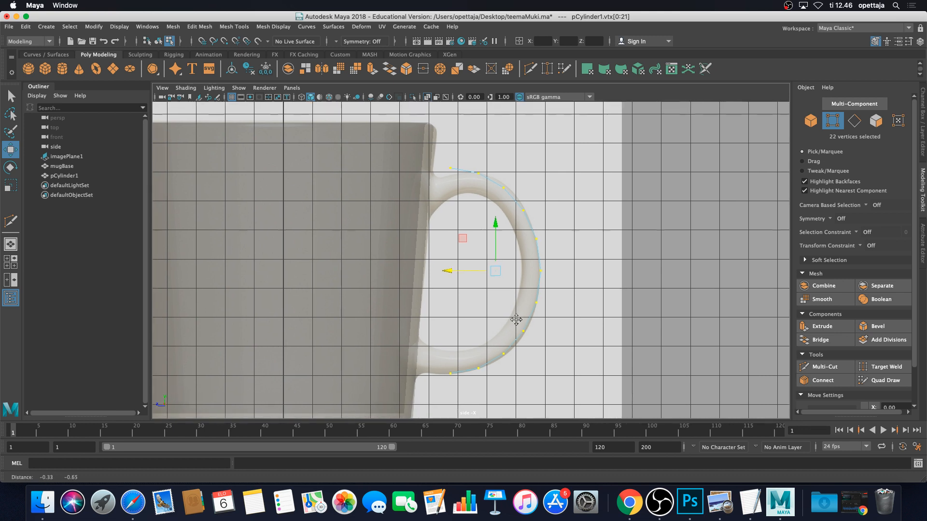
pyautogui.scroll(5, 478, 335)
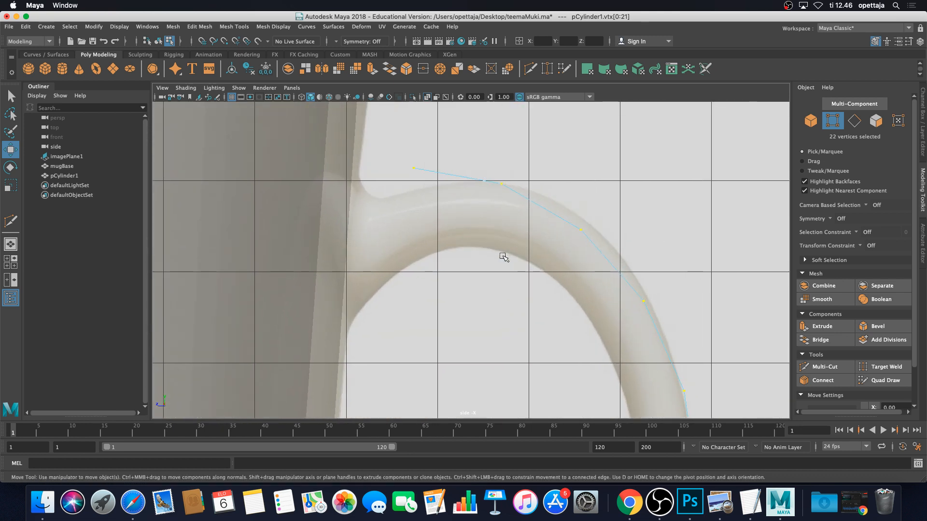
# Align the vertices along the handle's top, from the mug wall outward, onto the reference outline
pyautogui.click(488, 165)
pyautogui.moveTo(488, 165); pyautogui.dragTo(515, 252)
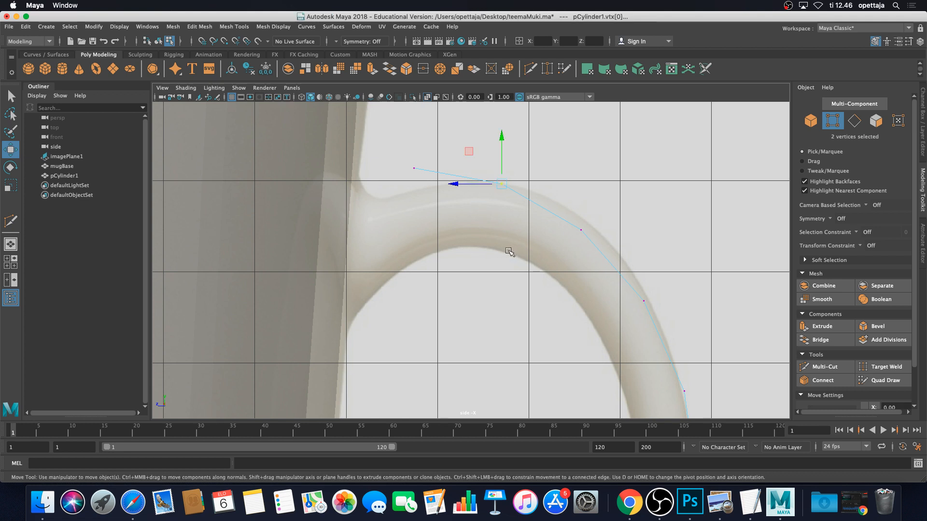
pyautogui.click(519, 263)
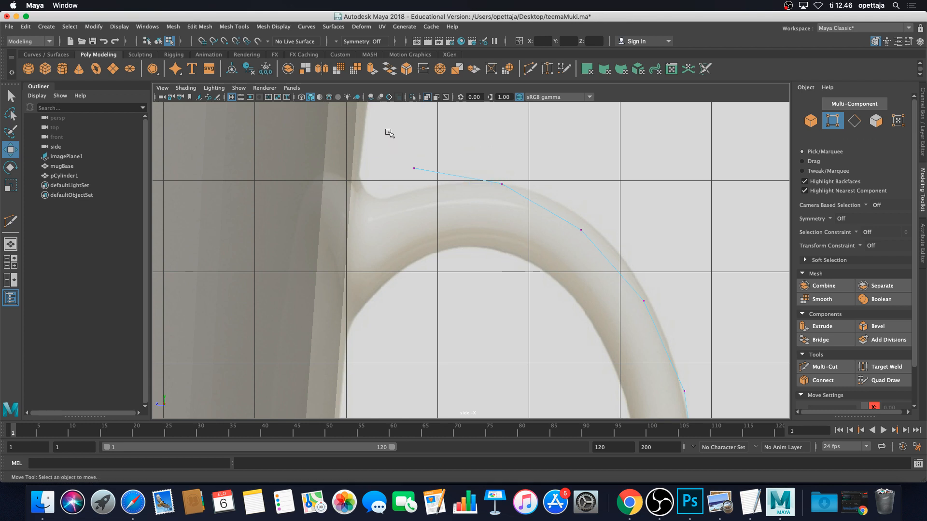
pyautogui.moveTo(389, 134); pyautogui.dragTo(436, 215)
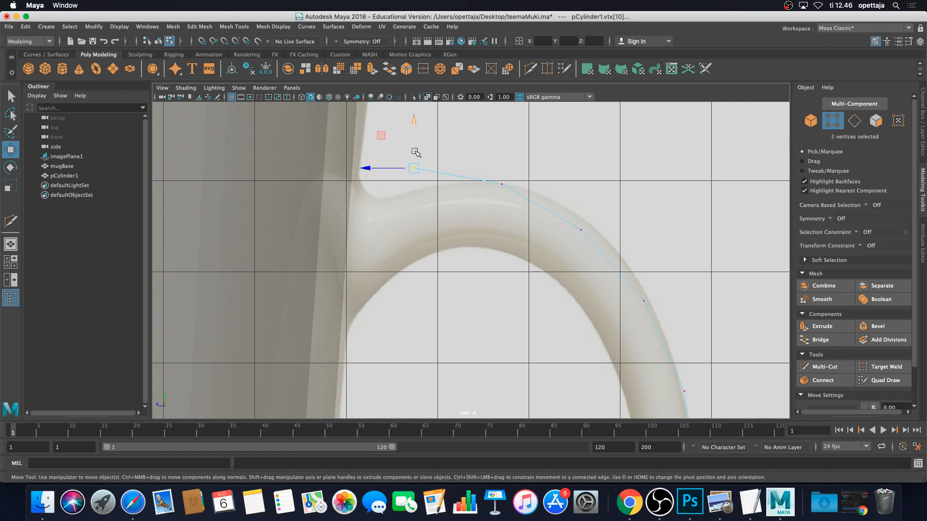
pyautogui.moveTo(414, 120); pyautogui.dragTo(415, 145)
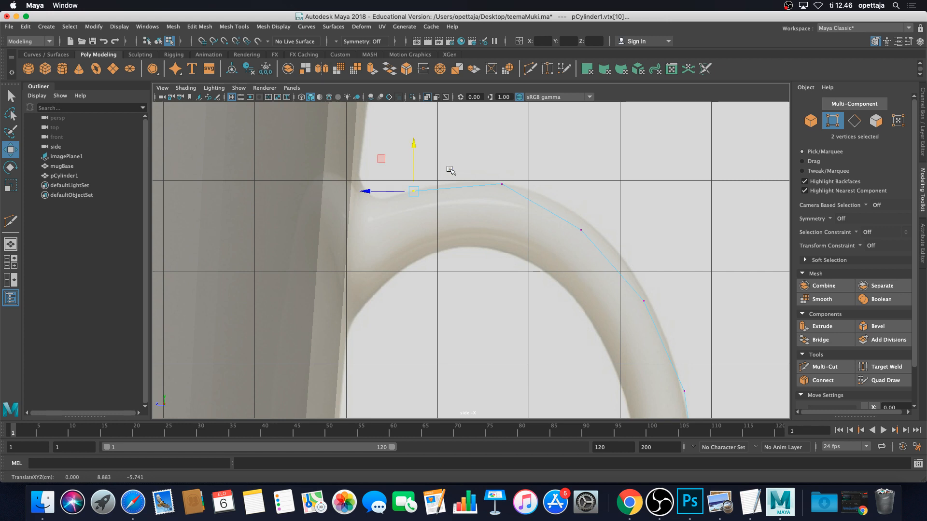
pyautogui.click(503, 172)
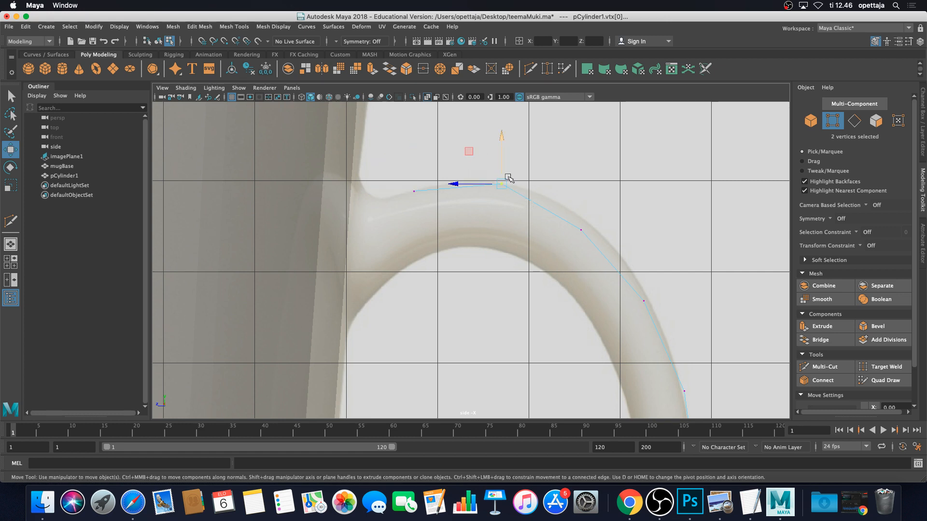
pyautogui.moveTo(502, 150); pyautogui.dragTo(502, 147)
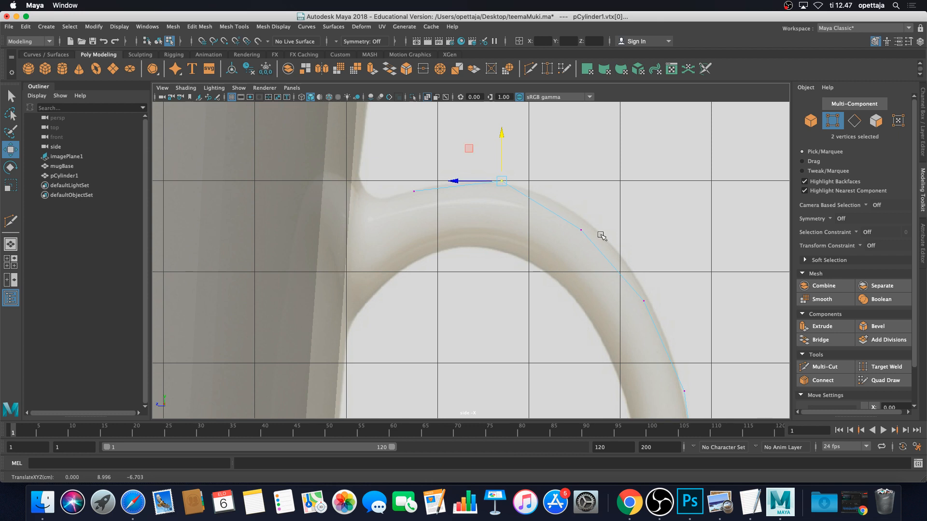
pyautogui.click(536, 258)
pyautogui.moveTo(534, 229); pyautogui.dragTo(549, 230)
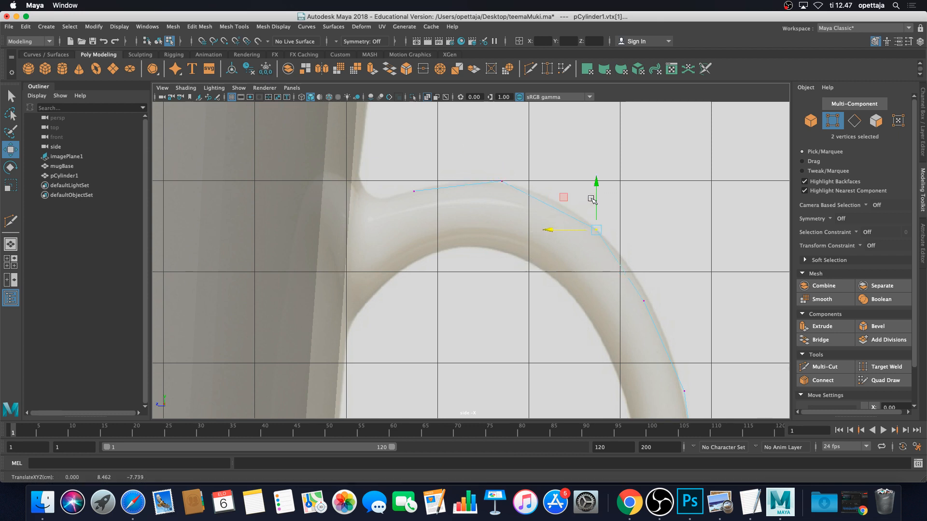
pyautogui.moveTo(595, 197); pyautogui.dragTo(596, 193)
pyautogui.keyDown('alt'); pyautogui.moveTo(673, 287); pyautogui.dragTo(596, 234, button='middle'); pyautogui.keyUp('alt')
pyautogui.click(568, 250)
pyautogui.moveTo(523, 246); pyautogui.dragTo(527, 247)
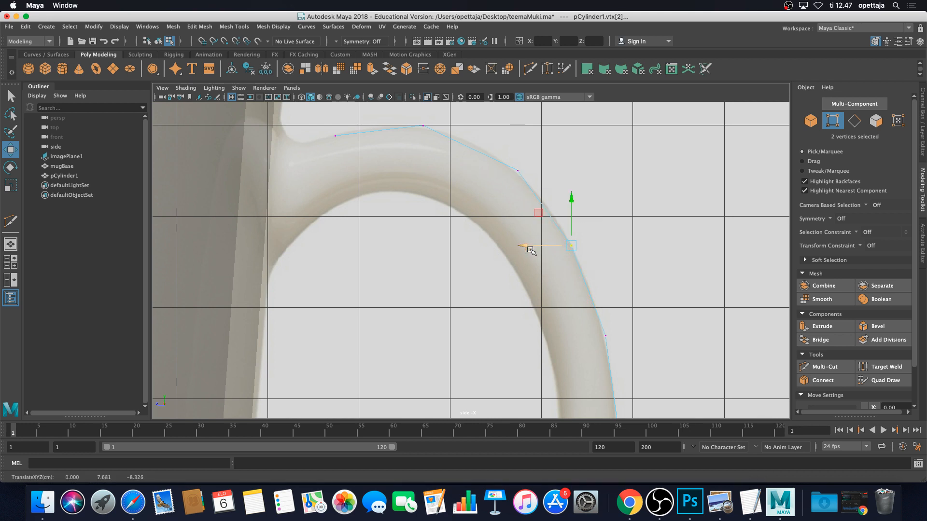
# Nudge the vertices down the handle's curve onto the reference handle's outer edge
pyautogui.keyDown('alt'); pyautogui.moveTo(622, 293); pyautogui.dragTo(550, 240, button='middle'); pyautogui.keyUp('alt')
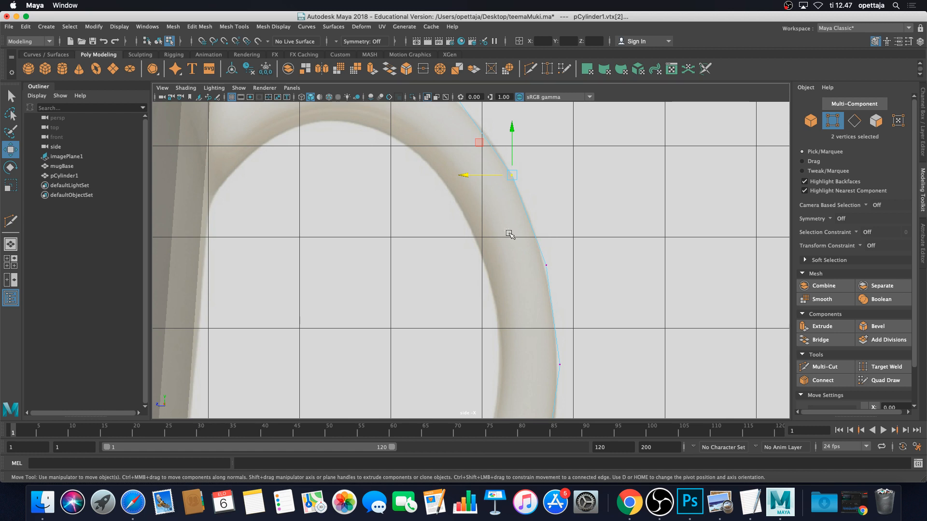
pyautogui.moveTo(510, 235); pyautogui.dragTo(583, 295)
pyautogui.moveTo(498, 263); pyautogui.dragTo(498, 264)
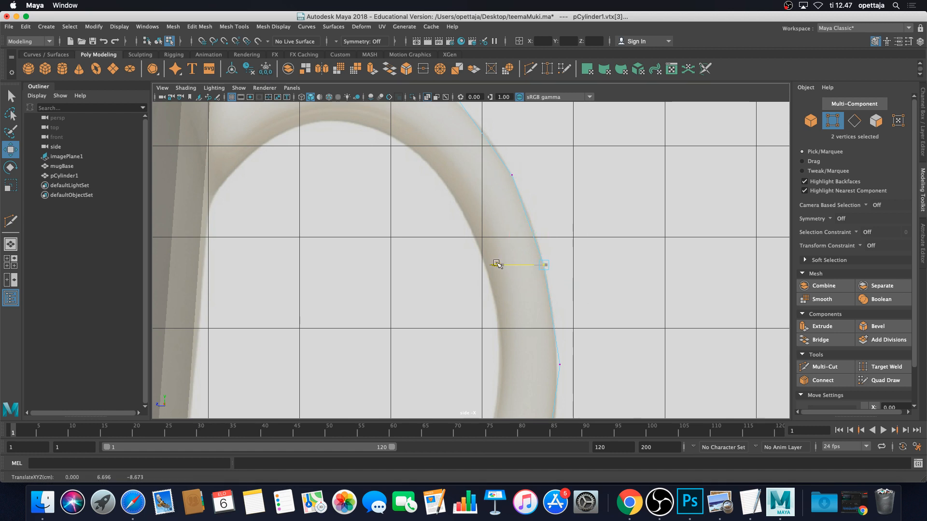
pyautogui.keyDown('alt'); pyautogui.moveTo(584, 331); pyautogui.dragTo(555, 252, button='middle'); pyautogui.keyUp('alt')
pyautogui.click(541, 285)
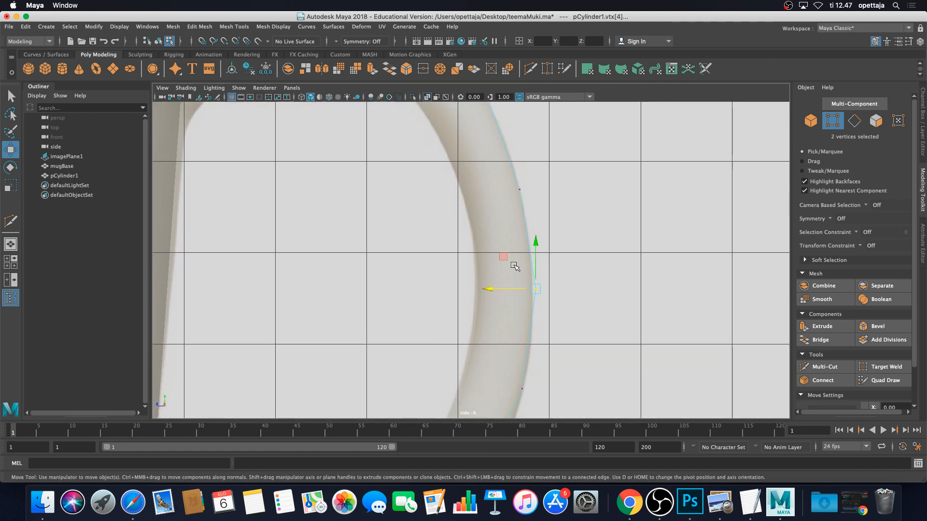
pyautogui.moveTo(492, 288); pyautogui.dragTo(487, 289)
pyautogui.keyDown('alt'); pyautogui.moveTo(534, 341); pyautogui.dragTo(538, 238, button='middle'); pyautogui.keyUp('alt')
pyautogui.moveTo(532, 262); pyautogui.dragTo(484, 286)
pyautogui.keyDown('alt'); pyautogui.moveTo(520, 322); pyautogui.dragTo(536, 249, button='middle'); pyautogui.keyUp('alt')
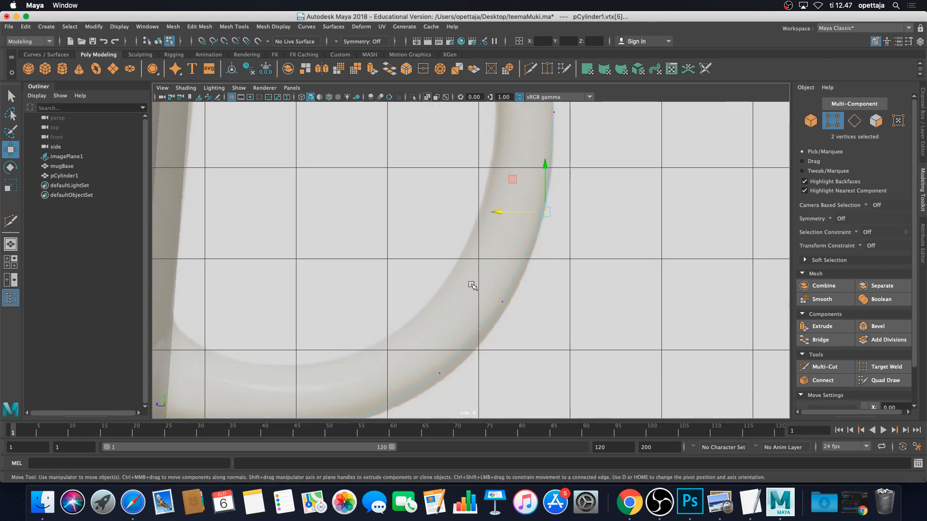
pyautogui.moveTo(473, 285)
pyautogui.mouseDown()
pyautogui.moveTo(520, 319)
pyautogui.moveTo(474, 300)
pyautogui.mouseUp()
pyautogui.moveTo(510, 256); pyautogui.dragTo(509, 260)
pyautogui.keyDown('alt'); pyautogui.moveTo(446, 349); pyautogui.dragTo(477, 365, button='middle'); pyautogui.keyUp('alt')
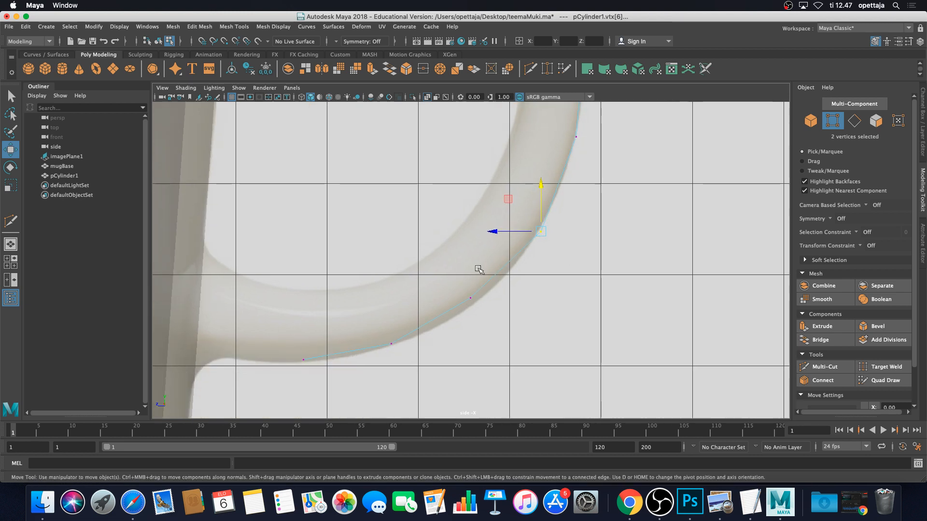
pyautogui.click(469, 300)
pyautogui.moveTo(469, 302); pyautogui.dragTo(475, 305)
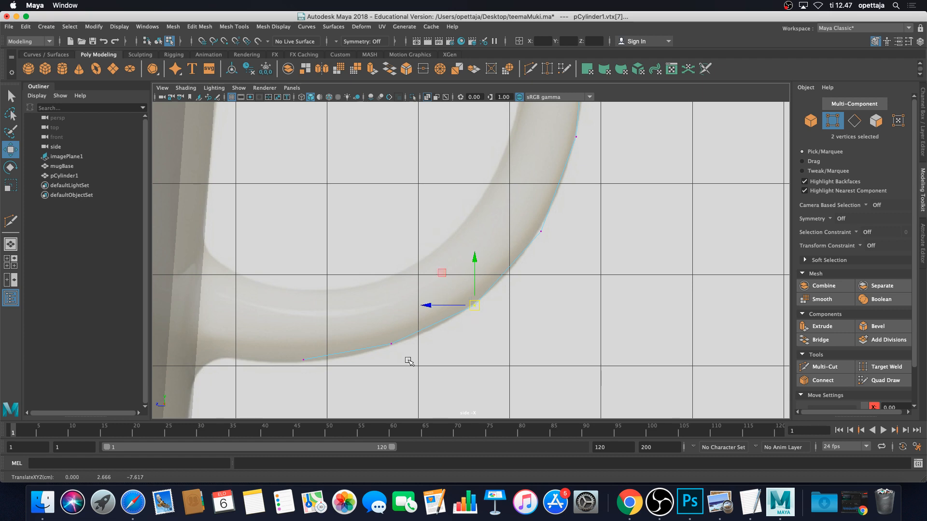
# Adjust the vertices near the handle's bottom to sit on the outline
pyautogui.click(390, 343)
pyautogui.moveTo(391, 343); pyautogui.dragTo(391, 303)
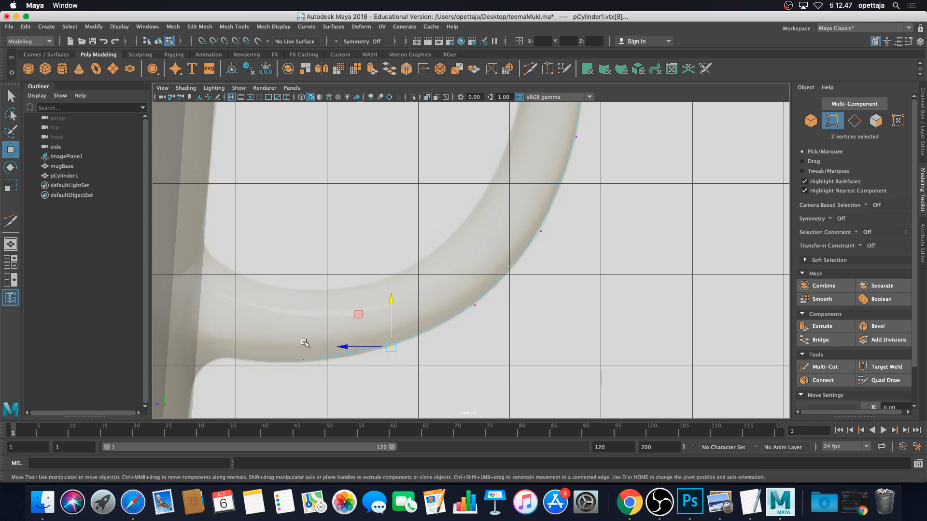
pyautogui.click(303, 360)
pyautogui.click(391, 347)
pyautogui.moveTo(390, 347); pyautogui.dragTo(380, 350)
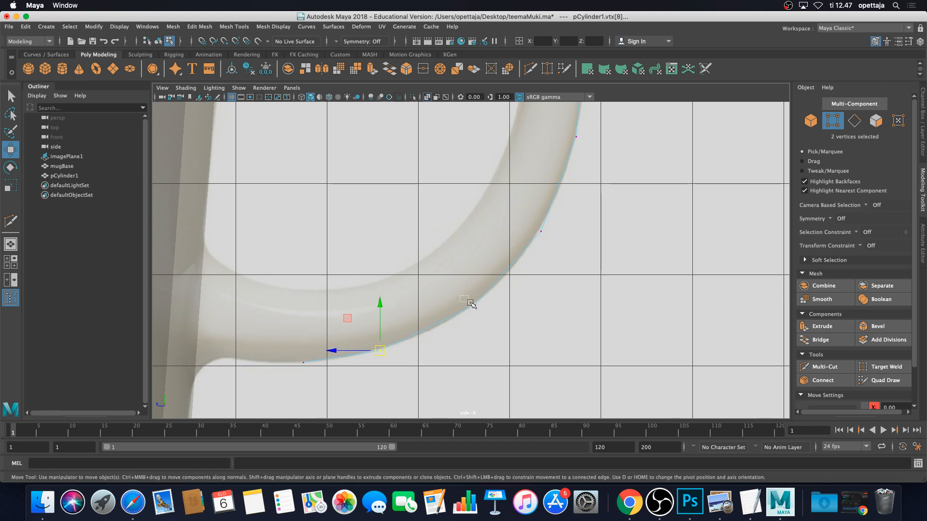
pyautogui.moveTo(469, 300); pyautogui.dragTo(480, 311)
pyautogui.moveTo(474, 305); pyautogui.dragTo(468, 310)
pyautogui.keyDown('alt'); pyautogui.moveTo(520, 310); pyautogui.dragTo(470, 383, button='middle'); pyautogui.keyUp('alt')
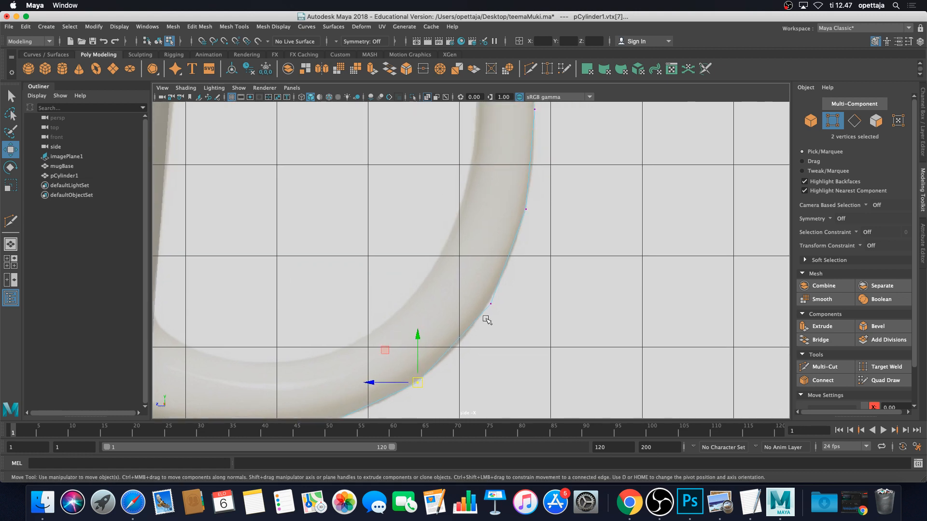
pyautogui.moveTo(498, 311)
pyautogui.mouseDown()
pyautogui.moveTo(486, 300)
pyautogui.moveTo(484, 314)
pyautogui.mouseUp()
# Fine-tune the upper-end vertices so the curve meets the top joint
pyautogui.keyDown('alt'); pyautogui.moveTo(520, 291); pyautogui.dragTo(486, 372, button='middle'); pyautogui.keyUp('alt')
pyautogui.scroll(-5, 512, 311)
pyautogui.keyDown('alt'); pyautogui.moveTo(512, 312); pyautogui.dragTo(508, 343, button='middle'); pyautogui.keyUp('alt')
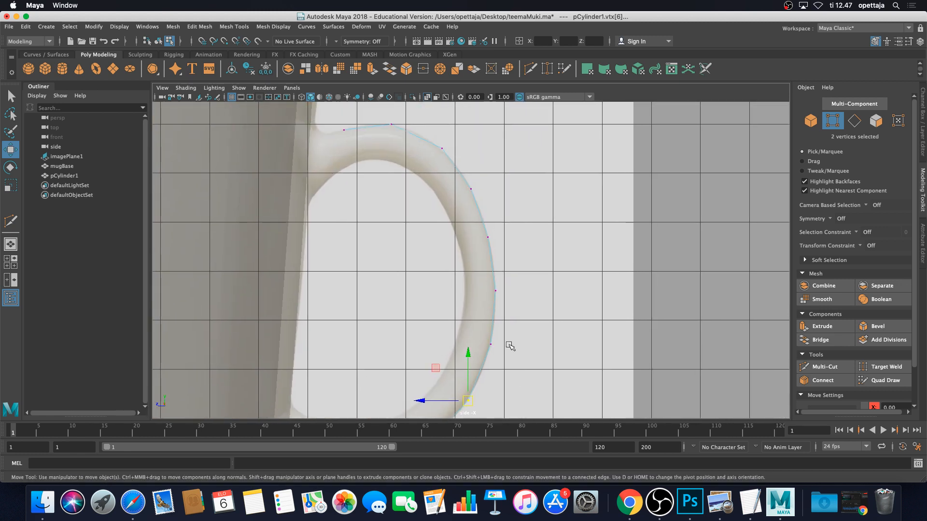
pyautogui.scroll(3, 473, 247)
pyautogui.keyDown('alt'); pyautogui.moveTo(469, 242); pyautogui.dragTo(488, 356, button='middle'); pyautogui.keyUp('alt')
pyautogui.moveTo(430, 198); pyautogui.dragTo(467, 240)
pyautogui.moveTo(452, 224); pyautogui.dragTo(447, 220)
pyautogui.moveTo(364, 163); pyautogui.dragTo(402, 201)
pyautogui.moveTo(383, 194); pyautogui.dragTo(383, 193)
pyautogui.scroll(-3, 454, 242)
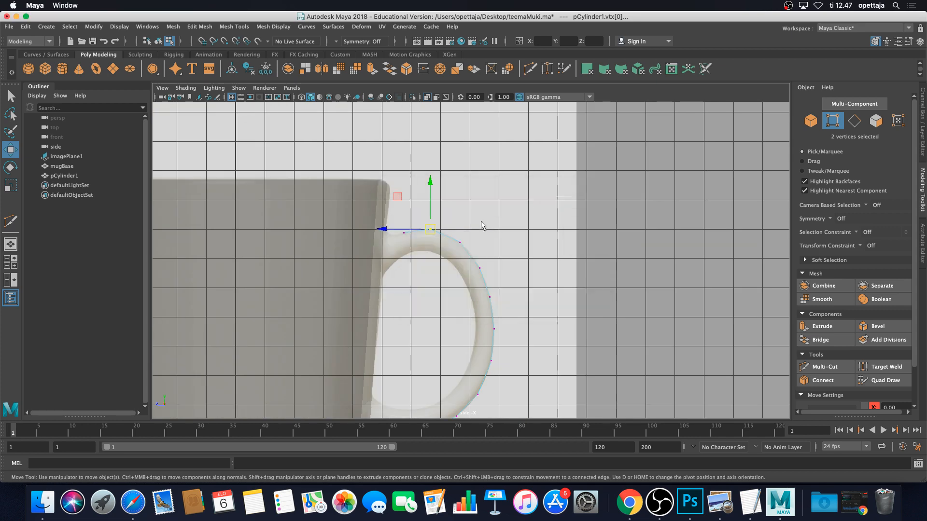
# Maximise the perspective view and orbit around the mug's curved handle
pyautogui.press('space')
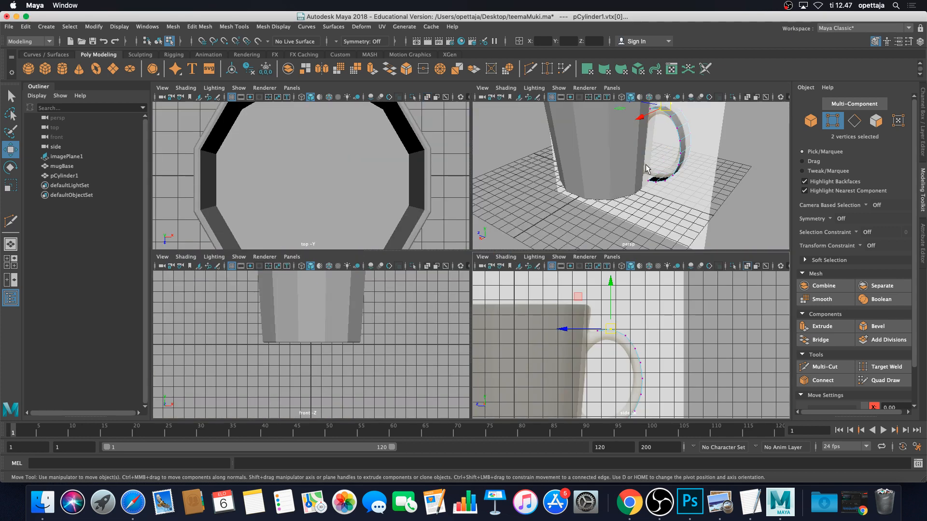
pyautogui.press('space')
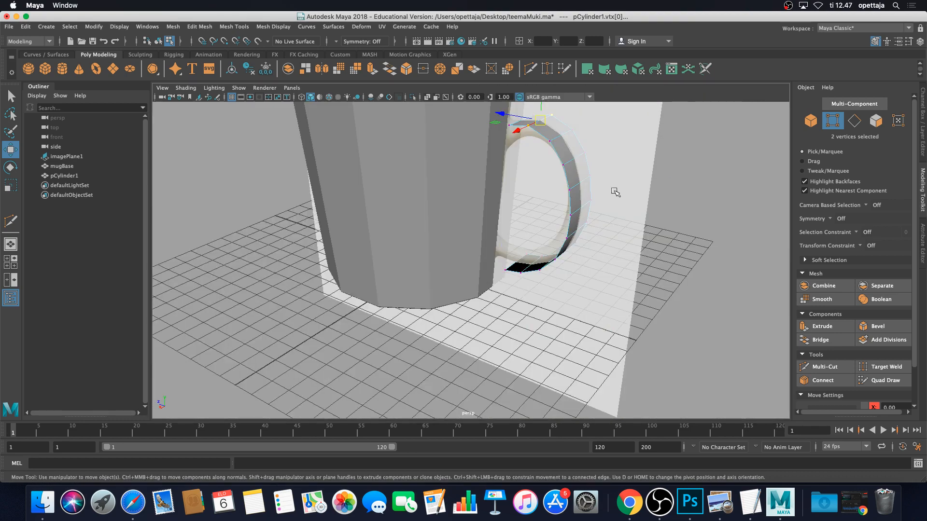
pyautogui.scroll(2, 575, 201)
pyautogui.scroll(-2, 571, 198)
pyautogui.keyDown('alt'); pyautogui.moveTo(612, 181); pyautogui.dragTo(647, 178); pyautogui.keyUp('alt')
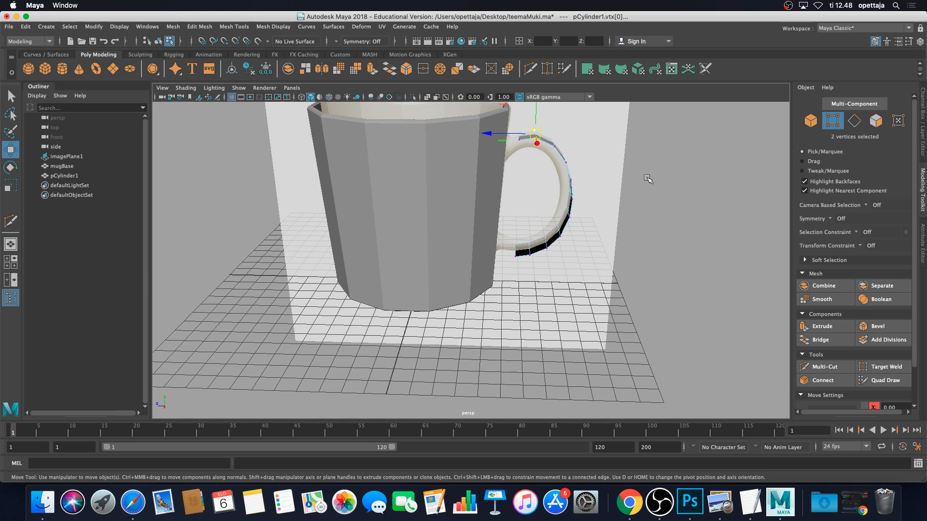
# Select the handle's ten faces (f[0–9]) in Face mode
pyautogui.scroll(5, 564, 267)
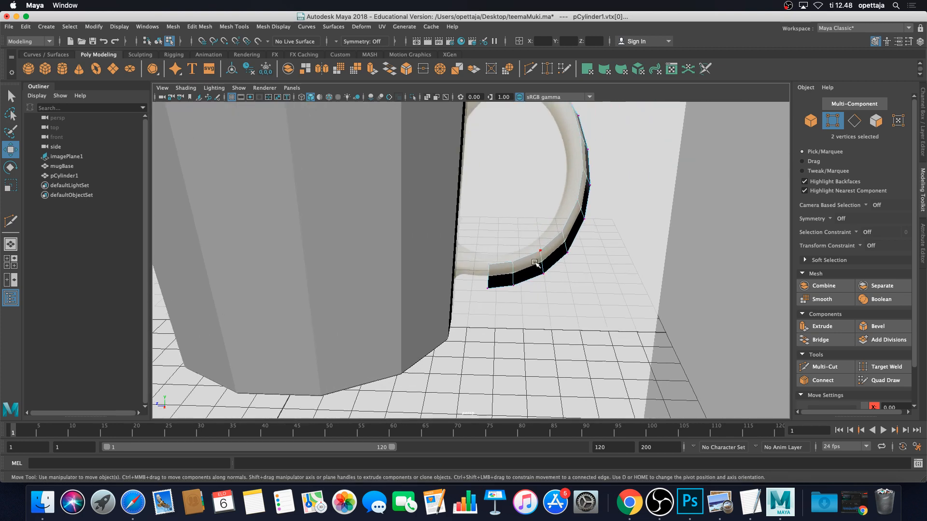
pyautogui.rightClick(535, 265)
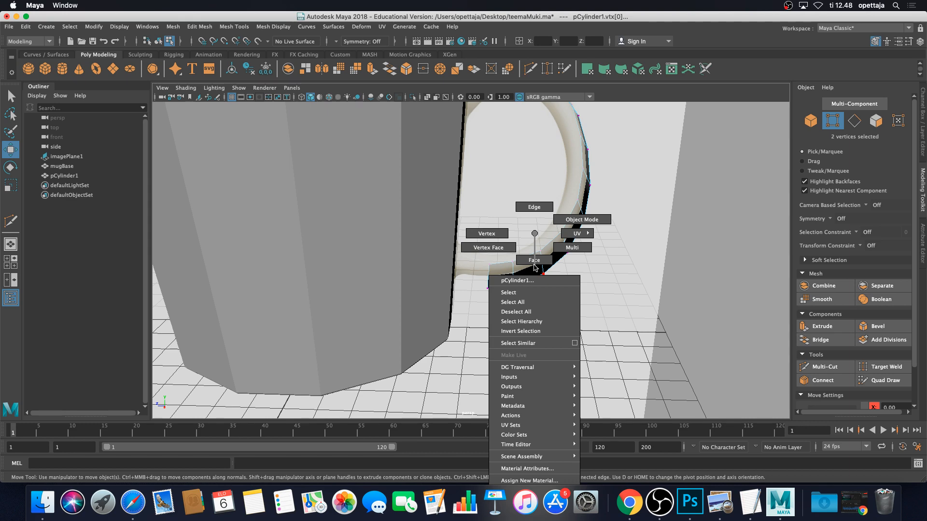
pyautogui.click(534, 261)
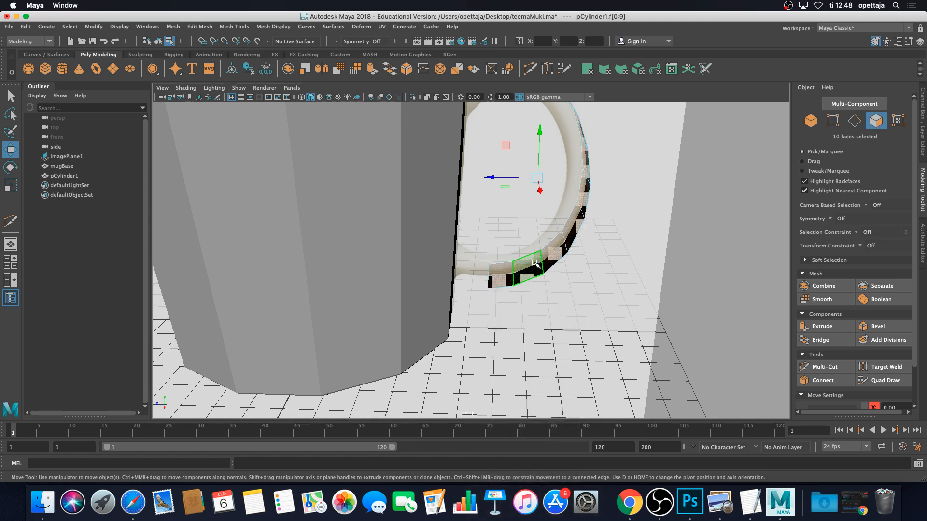
# Maximise the side view and centre the handle in it
pyautogui.scroll(-5, 550, 271)
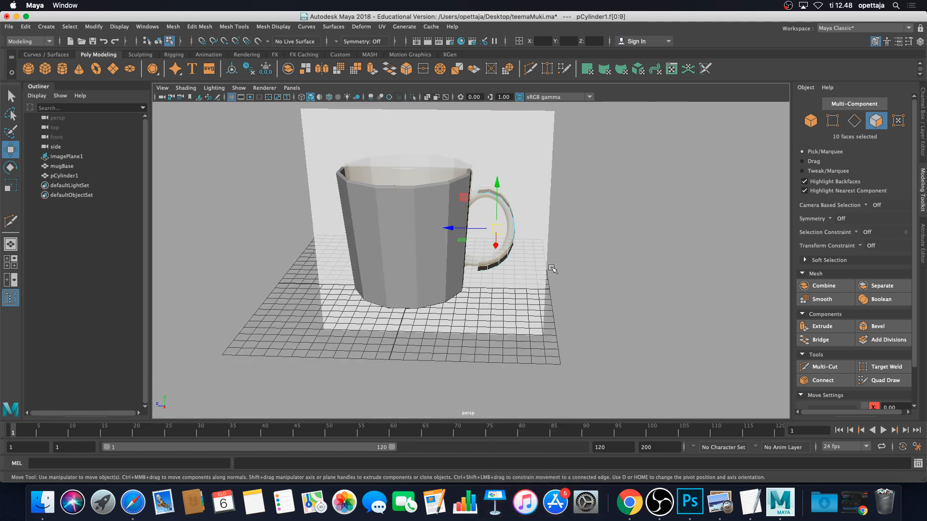
pyautogui.scroll(4, 567, 265)
pyautogui.press('space')
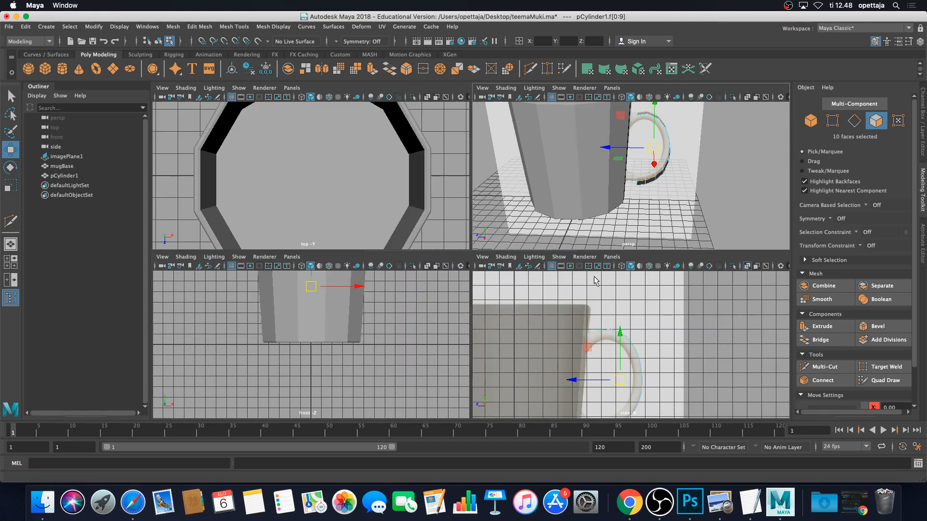
pyautogui.press('space')
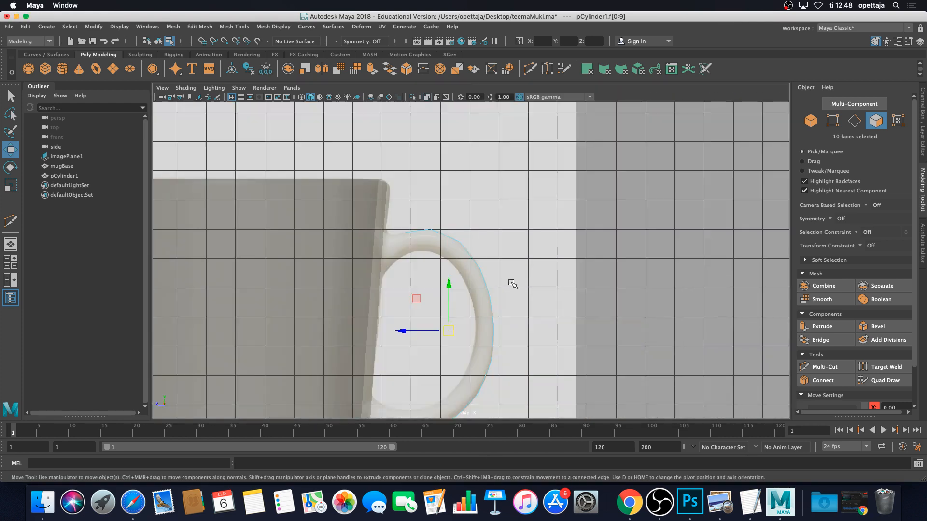
pyautogui.scroll(3, 511, 295)
pyautogui.keyDown('alt'); pyautogui.moveTo(488, 300); pyautogui.dragTo(564, 223, button='middle'); pyautogui.keyUp('alt')
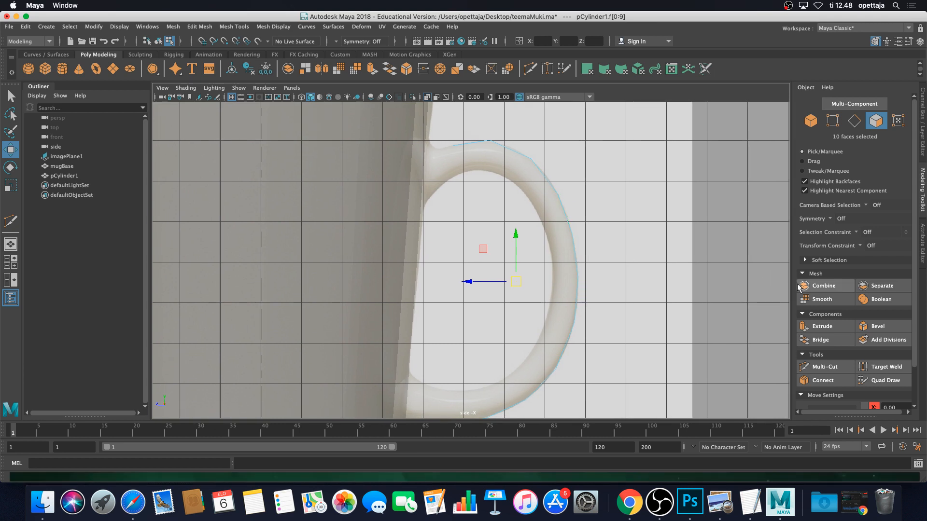
# Extrude the handle faces to Local Translate Z -0.682 to thicken the handle
pyautogui.click(823, 328)
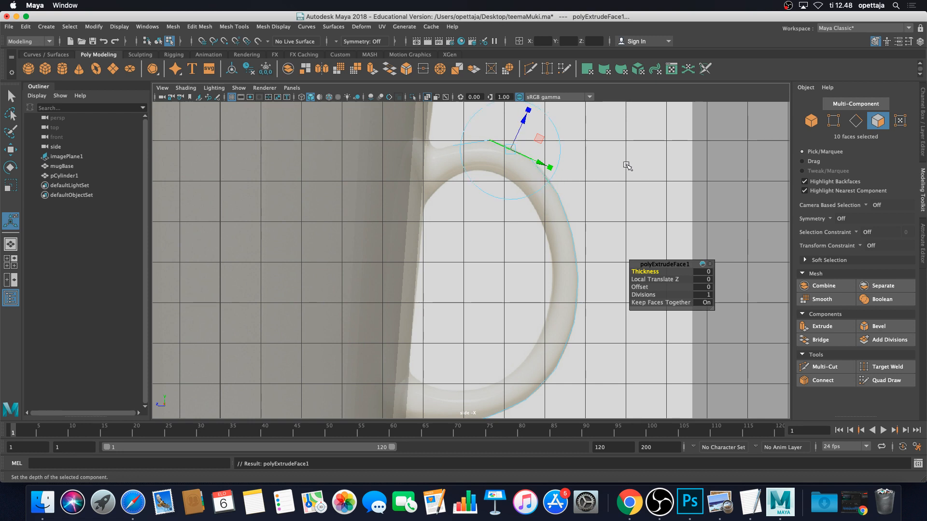
pyautogui.keyDown('alt'); pyautogui.moveTo(632, 158); pyautogui.dragTo(610, 186, button='middle'); pyautogui.keyUp('alt')
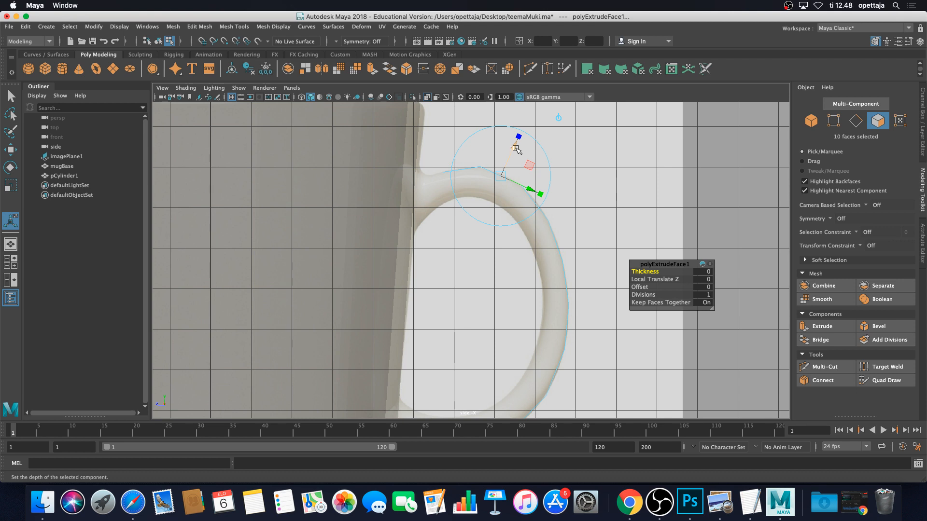
pyautogui.moveTo(514, 148); pyautogui.dragTo(502, 171)
pyautogui.keyDown('alt'); pyautogui.moveTo(507, 241); pyautogui.dragTo(497, 167, button='middle'); pyautogui.keyUp('alt')
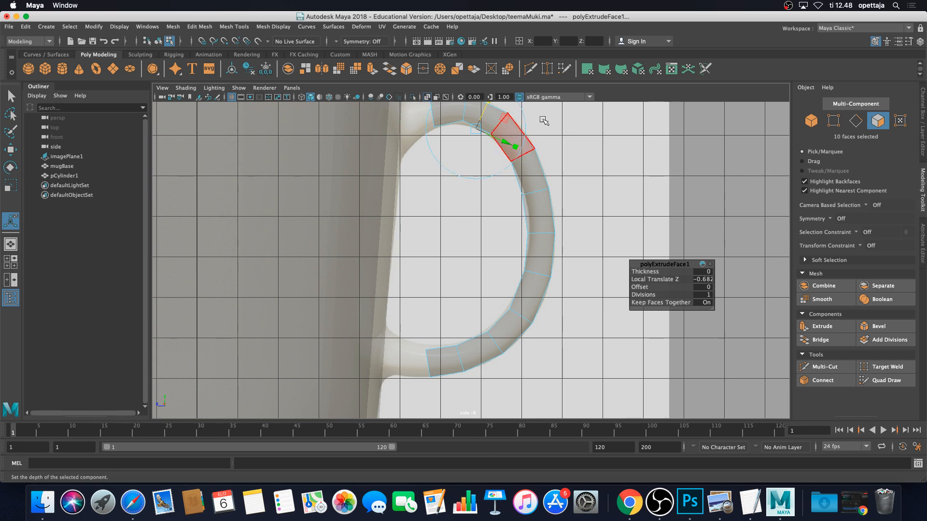
# Orbit the perspective view around the handle and return to Object Mode
pyautogui.press('space')
pyautogui.press('space')
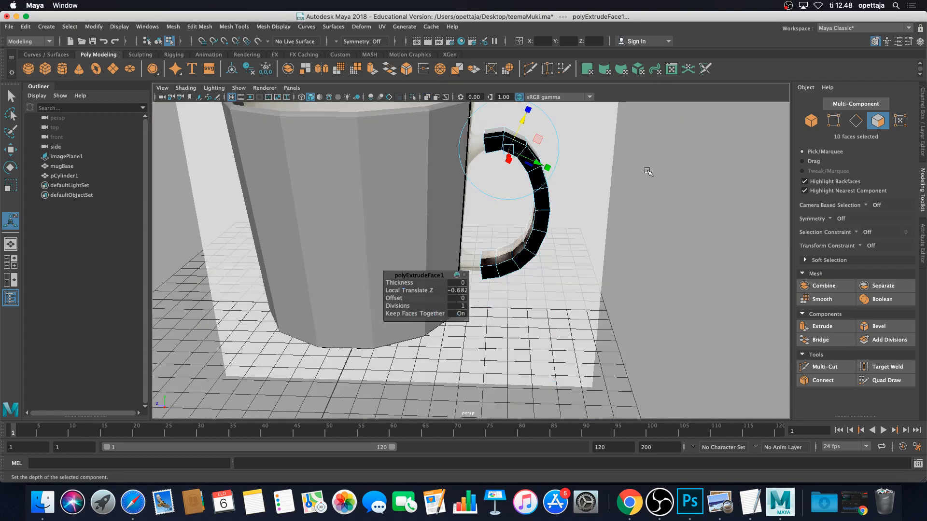
pyautogui.moveTo(629, 167)
pyautogui.keyDown('alt'); pyautogui.mouseDown()
pyautogui.moveTo(486, 155)
pyautogui.moveTo(645, 164)
pyautogui.moveTo(616, 169)
pyautogui.mouseUp(); pyautogui.keyUp('alt')
pyautogui.moveTo(557, 178); pyautogui.dragTo(597, 164, button='right')
pyautogui.click(705, 157)
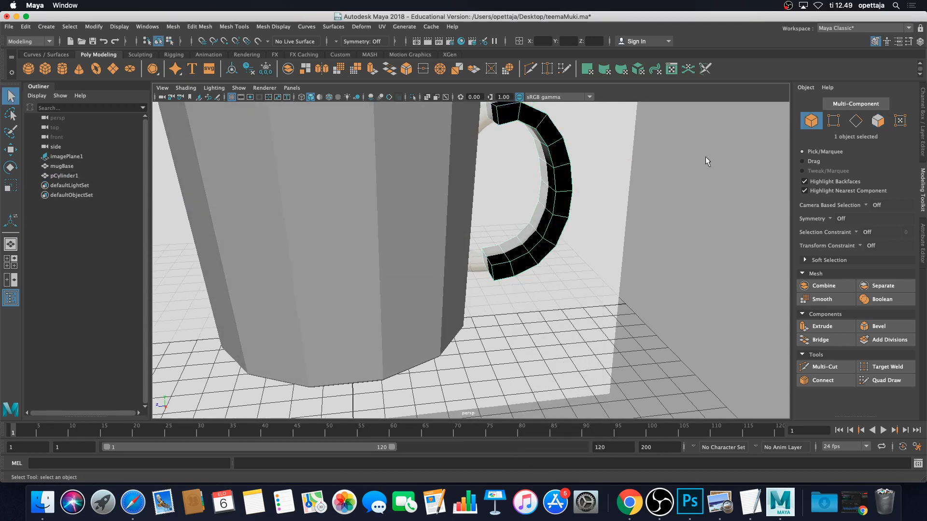
pyautogui.keyDown('alt'); pyautogui.moveTo(705, 157); pyautogui.dragTo(578, 185, button='right'); pyautogui.keyUp('alt')
pyautogui.keyDown('alt'); pyautogui.moveTo(578, 184); pyautogui.dragTo(525, 193); pyautogui.keyUp('alt')
pyautogui.click(517, 194)
pyautogui.scroll(8, 550, 193)
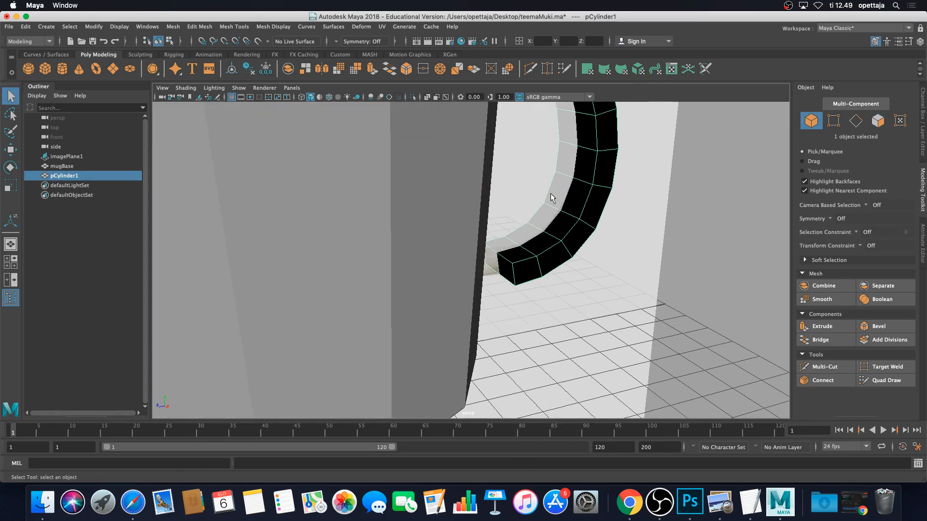
pyautogui.keyDown('alt'); pyautogui.moveTo(587, 171); pyautogui.dragTo(593, 201, button='middle'); pyautogui.keyUp('alt')
pyautogui.scroll(-7, 594, 200)
pyautogui.moveTo(594, 200)
pyautogui.keyDown('alt'); pyautogui.mouseDown()
pyautogui.moveTo(611, 192)
pyautogui.moveTo(602, 193)
pyautogui.mouseUp(); pyautogui.keyUp('alt')
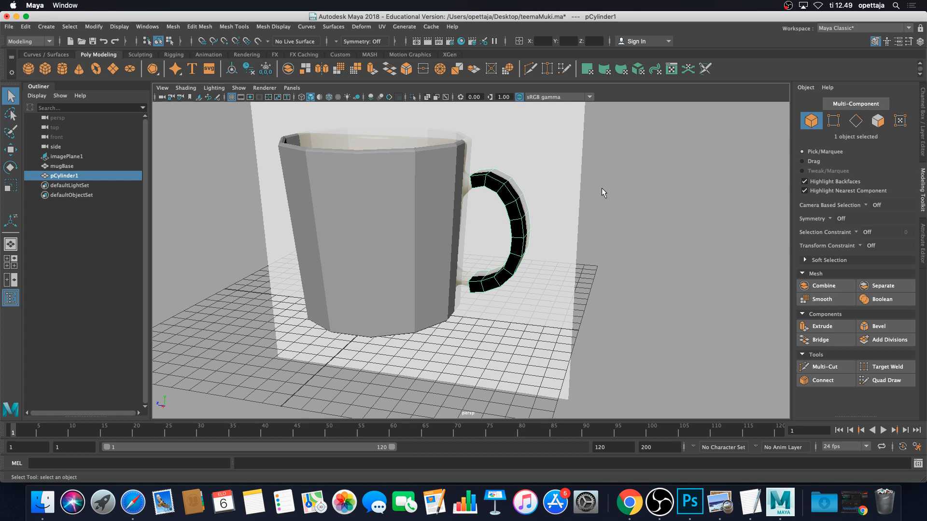
pyautogui.click(682, 181)
pyautogui.click(517, 222)
pyautogui.rightClick(506, 197)
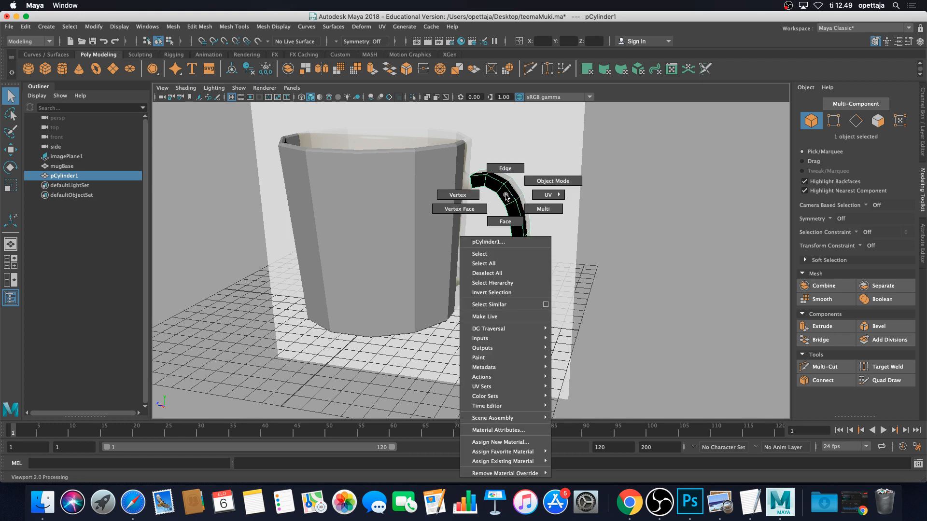
pyautogui.moveTo(506, 197); pyautogui.dragTo(534, 188, button='right')
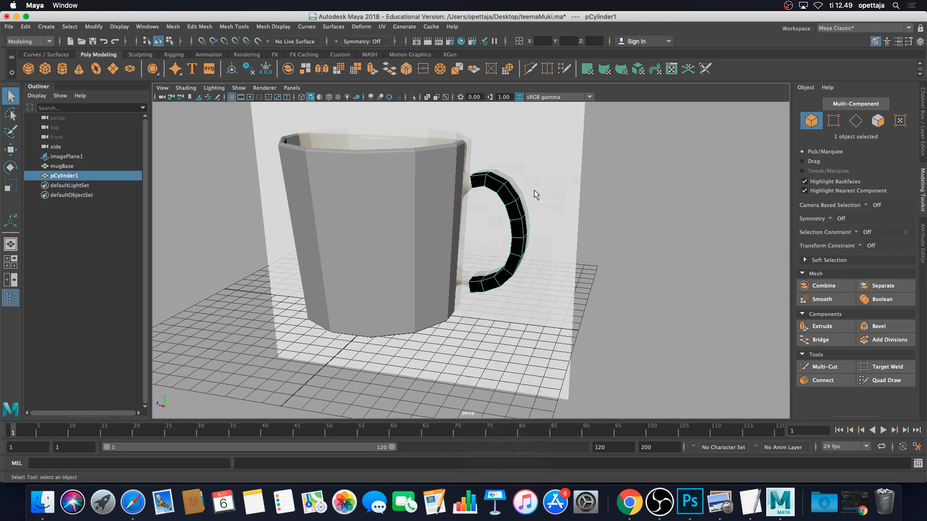
pyautogui.click(532, 219)
pyautogui.click(510, 219)
pyautogui.scroll(3, 651, 232)
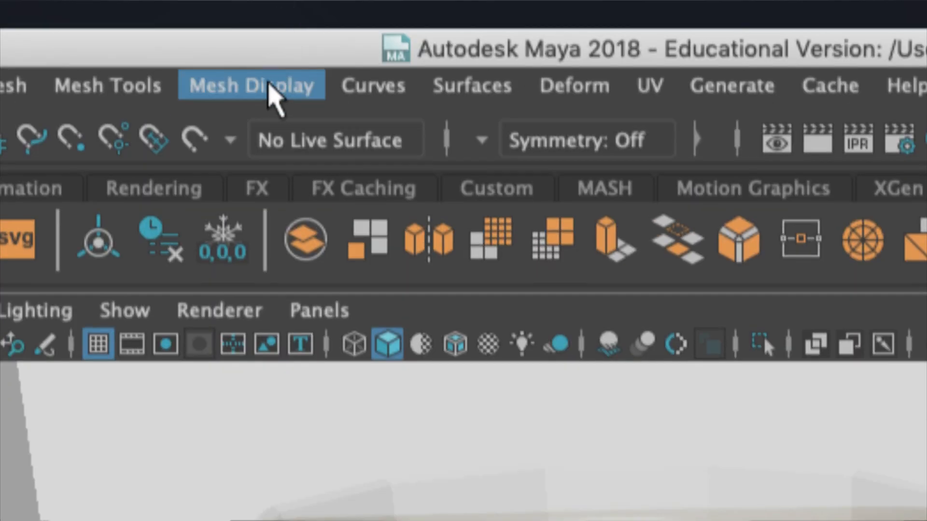
# Reverse pCylinder1's normals with Mesh Display > Reverse and reselect the handle to check shading
pyautogui.click(269, 84)
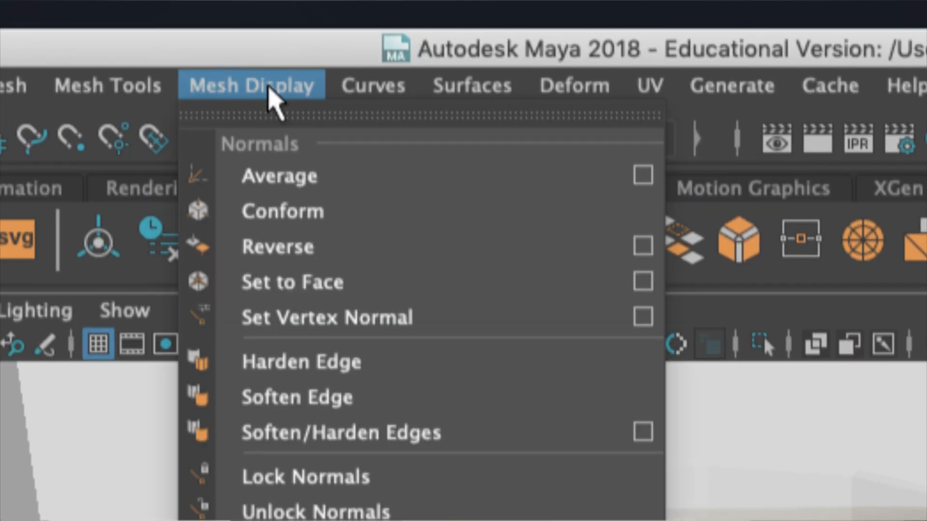
pyautogui.click(327, 247)
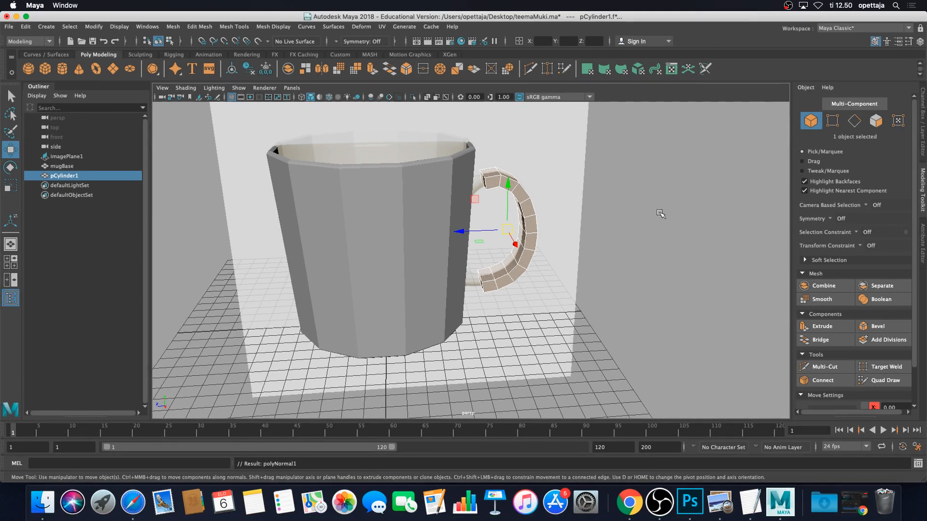
pyautogui.click(660, 210)
pyautogui.click(532, 214)
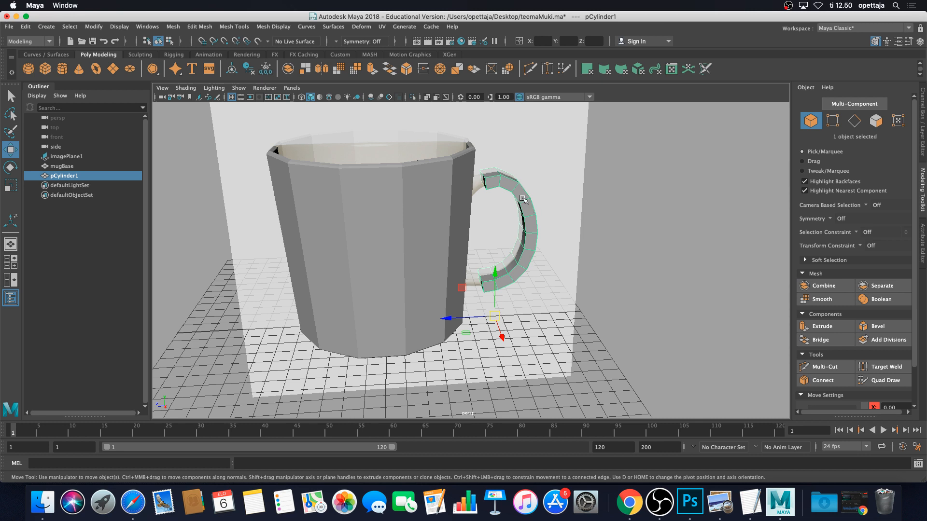
# Select handle face f[22] and reverse its normal with Mesh Display > Reverse
pyautogui.rightClick(523, 199)
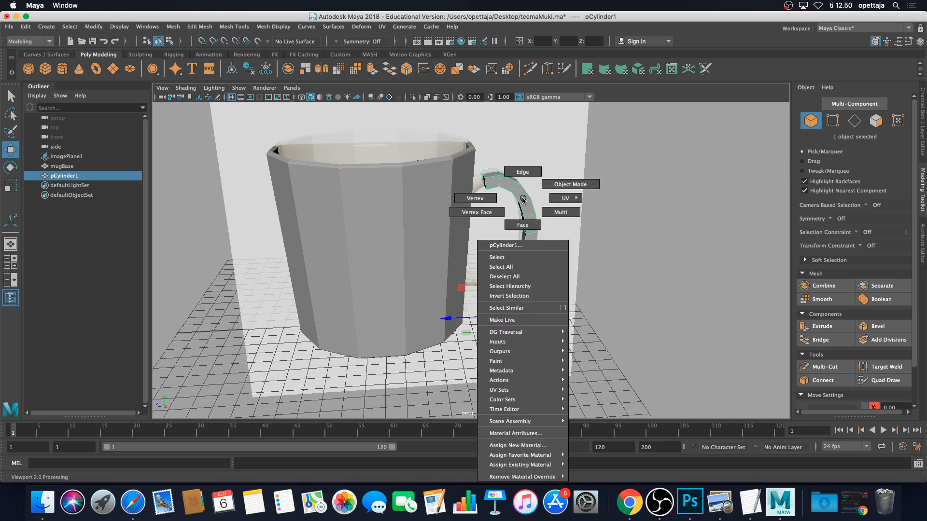
pyautogui.click(523, 224)
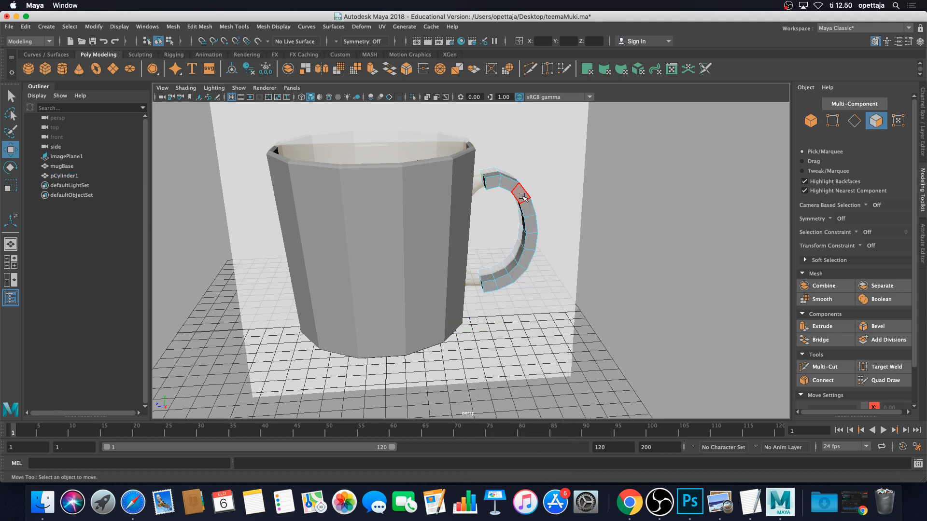
pyautogui.click(522, 197)
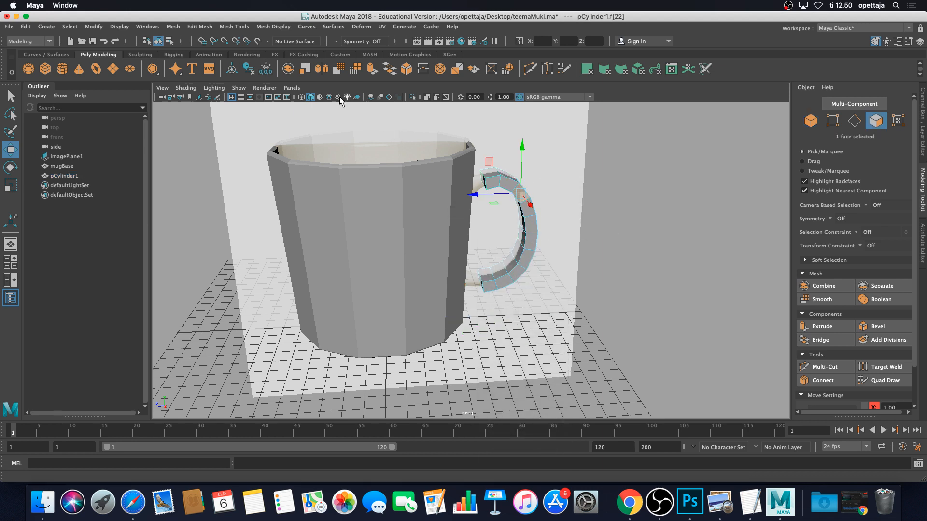
pyautogui.click(278, 29)
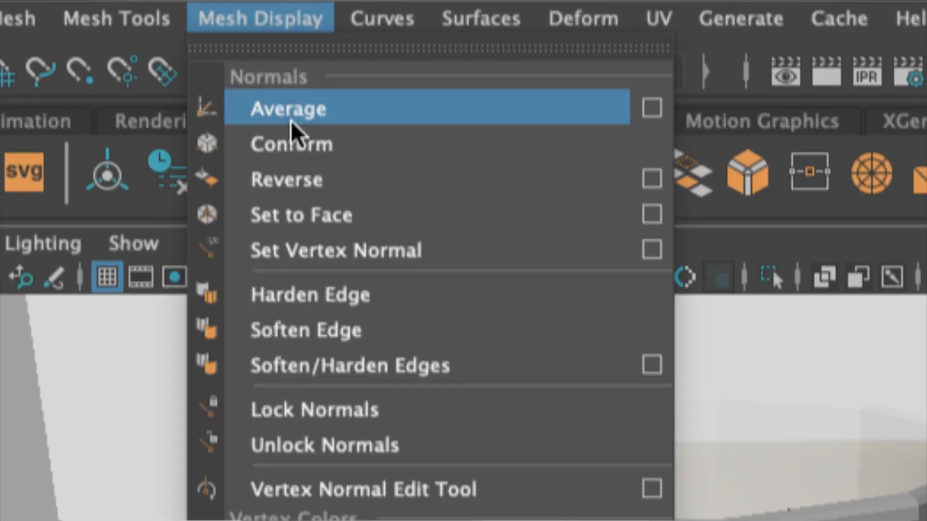
pyautogui.click(326, 184)
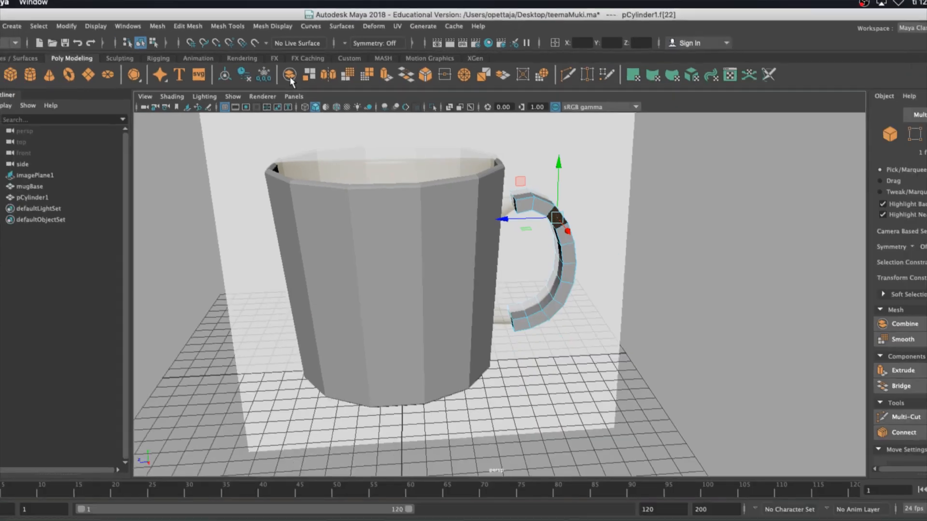
pyautogui.click(701, 234)
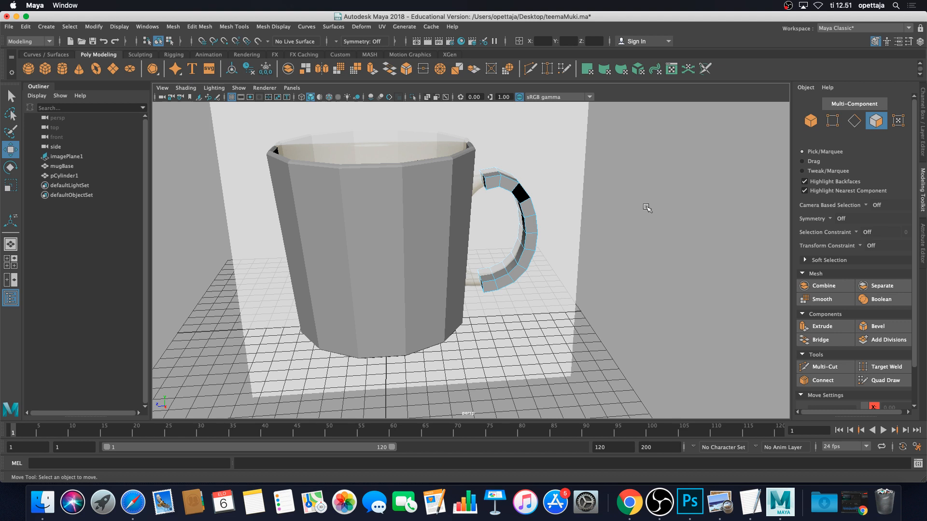
# Reselect face 22, reverse its normals again, and clear the selection
pyautogui.click(520, 201)
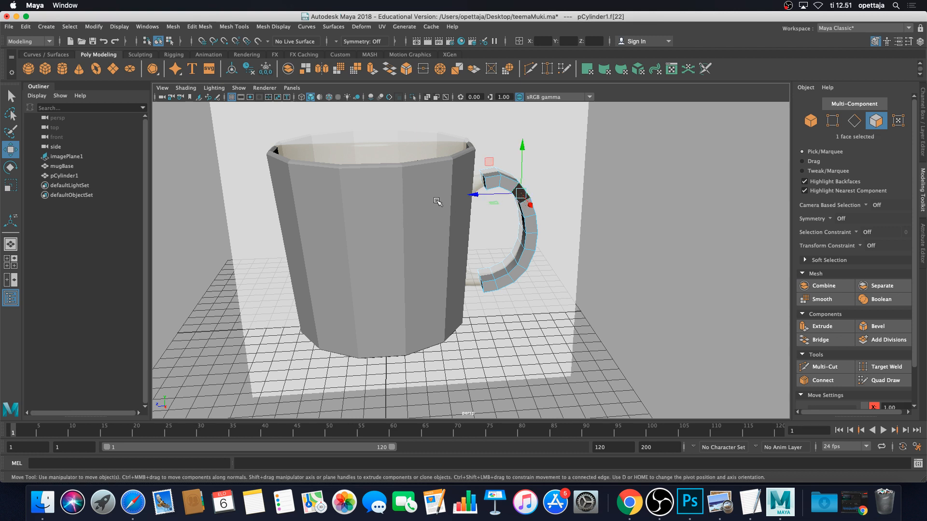
pyautogui.click(273, 27)
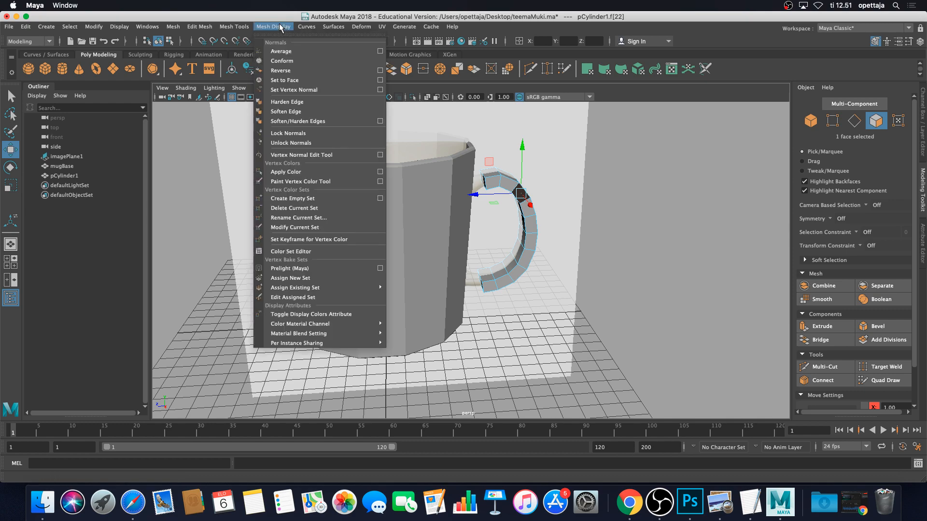
pyautogui.click(294, 71)
pyautogui.click(598, 208)
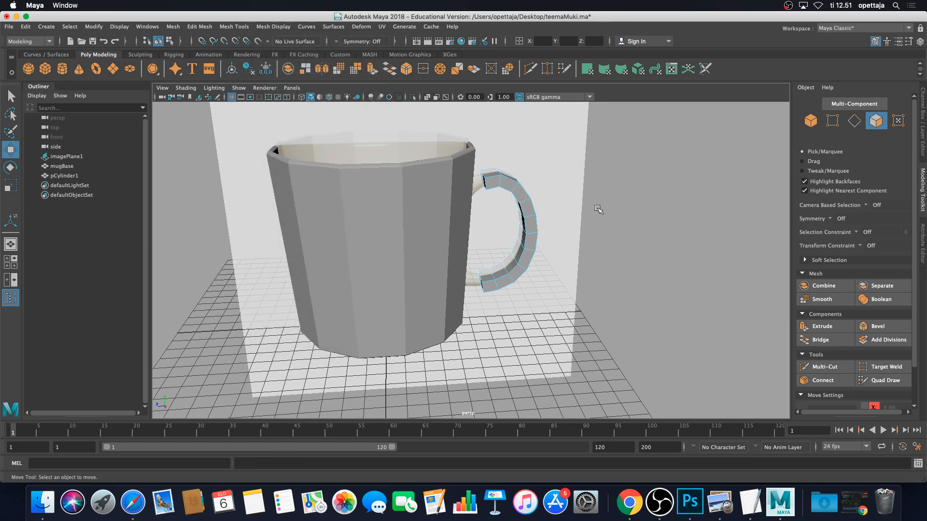
# Orbit and zoom to bring the handle's top end close, switching to face selection
pyautogui.moveTo(617, 202)
pyautogui.keyDown('alt'); pyautogui.mouseDown()
pyautogui.moveTo(617, 193)
pyautogui.moveTo(192, 219)
pyautogui.moveTo(527, 214)
pyautogui.moveTo(600, 202)
pyautogui.mouseUp(); pyautogui.keyUp('alt')
pyautogui.scroll(8, 506, 219)
pyautogui.keyDown('alt'); pyautogui.moveTo(539, 185); pyautogui.dragTo(497, 236, button='middle'); pyautogui.keyUp('alt')
pyautogui.scroll(-2, 496, 237)
pyautogui.keyDown('alt'); pyautogui.moveTo(496, 237); pyautogui.dragTo(502, 221); pyautogui.keyUp('alt')
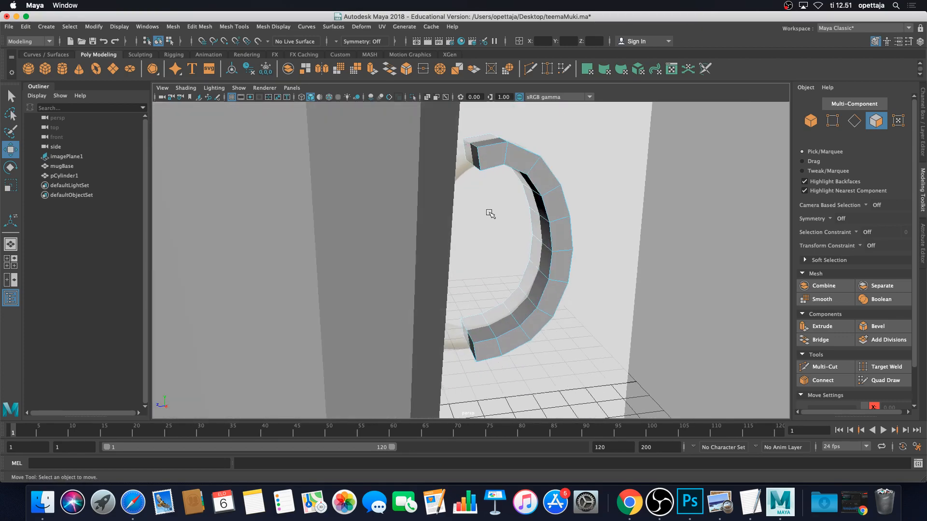
pyautogui.scroll(-2, 491, 213)
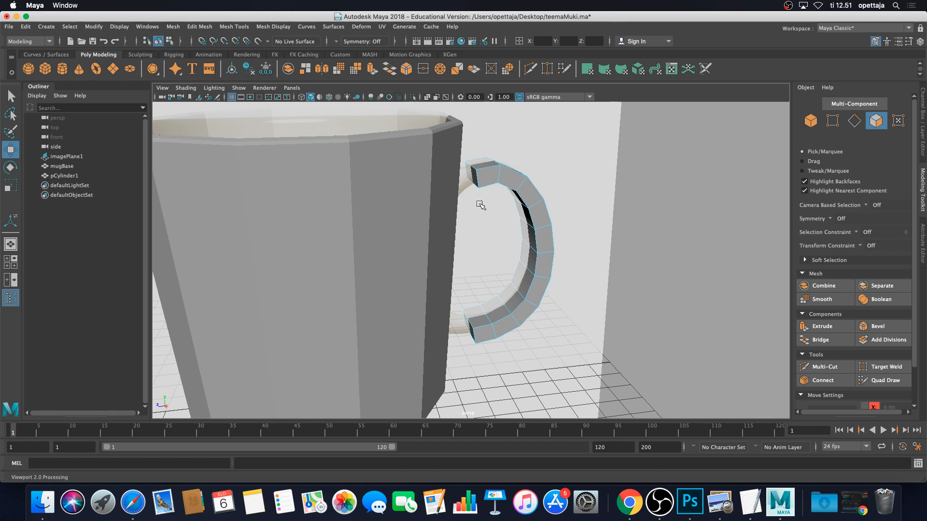
pyautogui.scroll(3, 509, 260)
pyautogui.moveTo(512, 264)
pyautogui.keyDown('alt'); pyautogui.mouseDown()
pyautogui.moveTo(506, 256)
pyautogui.moveTo(509, 266)
pyautogui.mouseUp(); pyautogui.keyUp('alt')
pyautogui.keyDown('alt'); pyautogui.moveTo(509, 267); pyautogui.dragTo(530, 313, button='middle'); pyautogui.keyUp('alt')
pyautogui.scroll(4, 530, 312)
pyautogui.keyDown('alt'); pyautogui.moveTo(530, 312); pyautogui.dragTo(514, 313); pyautogui.keyUp('alt')
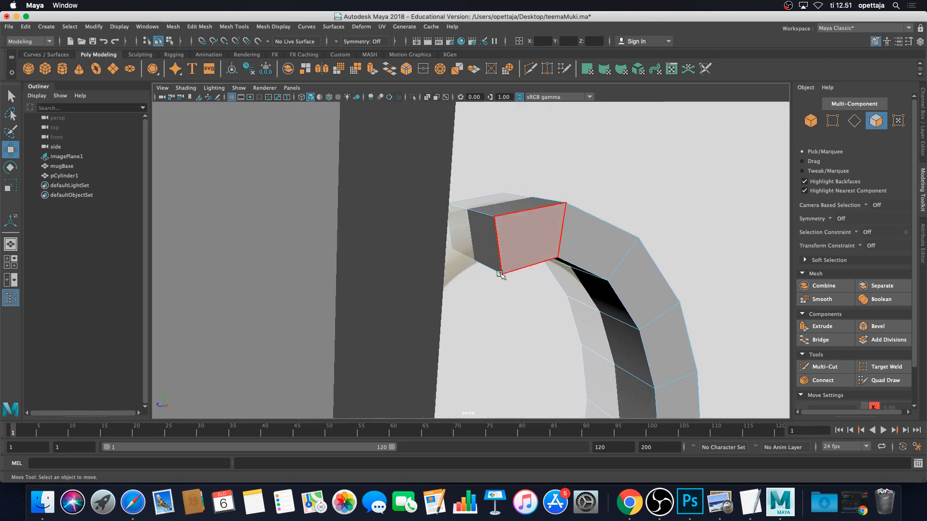
pyautogui.moveTo(484, 235); pyautogui.dragTo(481, 261, button='right')
# Select the handle's top and bottom end faces and delete them
pyautogui.click(503, 256)
pyautogui.keyDown('alt'); pyautogui.moveTo(502, 255); pyautogui.dragTo(425, 289); pyautogui.keyUp('alt')
pyautogui.keyDown('shift'); pyautogui.click(411, 285); pyautogui.keyUp('shift')
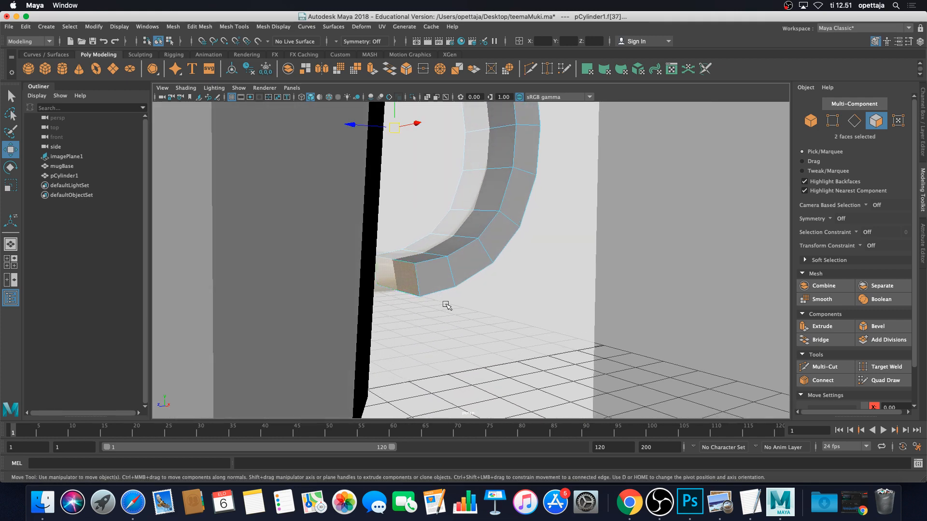
pyautogui.moveTo(478, 270)
pyautogui.keyDown('alt'); pyautogui.mouseDown()
pyautogui.moveTo(439, 235)
pyautogui.moveTo(419, 315)
pyautogui.moveTo(458, 310)
pyautogui.moveTo(464, 278)
pyautogui.moveTo(475, 278)
pyautogui.mouseUp(); pyautogui.keyUp('alt')
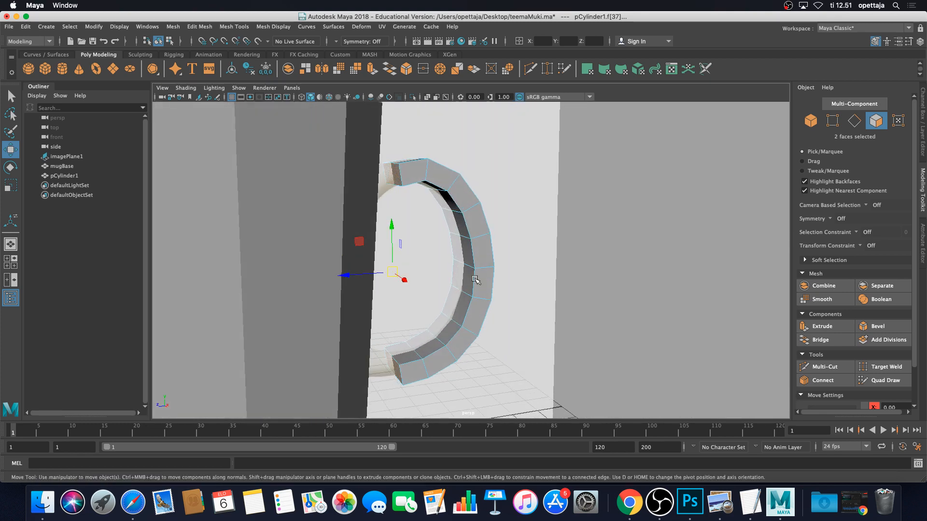
pyautogui.press('Delete')
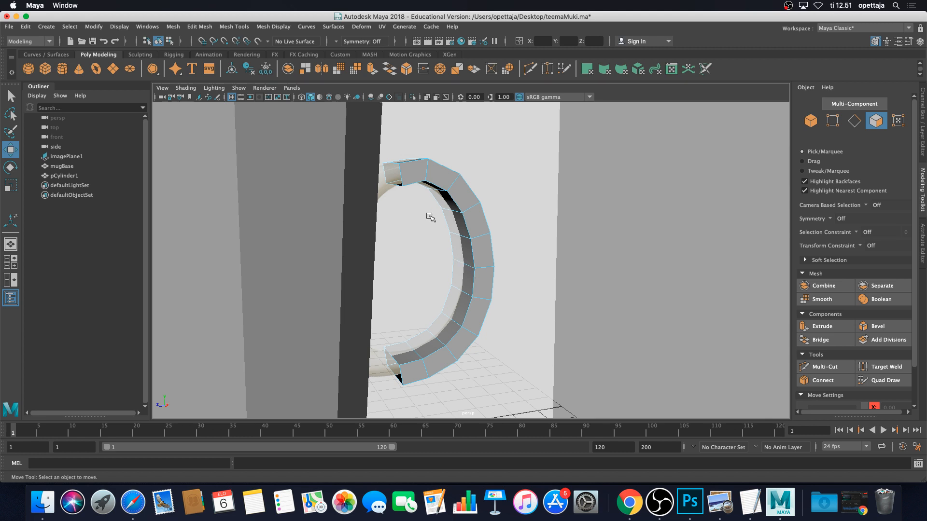
pyautogui.press('space')
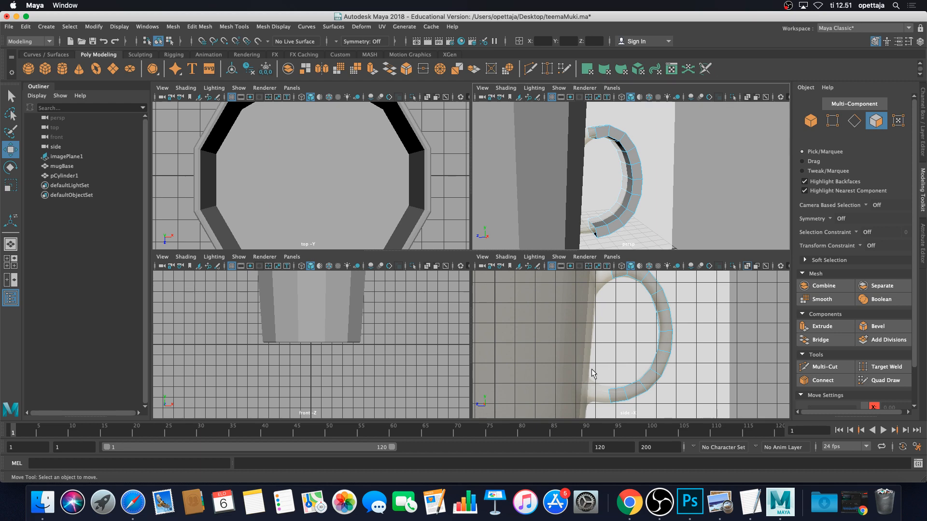
# Maximise the side pane to show the open-ended handle beside the mug
pyautogui.press('space')
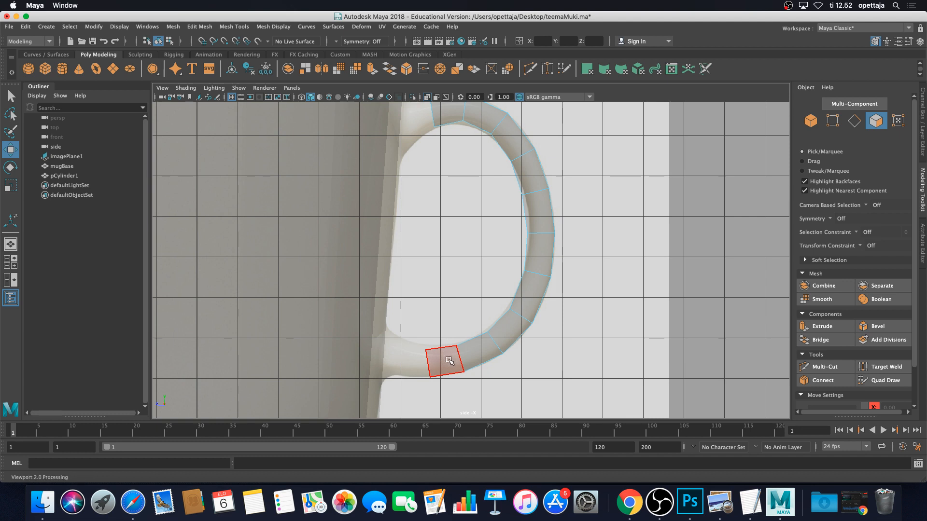
# In vertex mode, raise the bottom two vertex pairs of the handle slightly
pyautogui.click(837, 124)
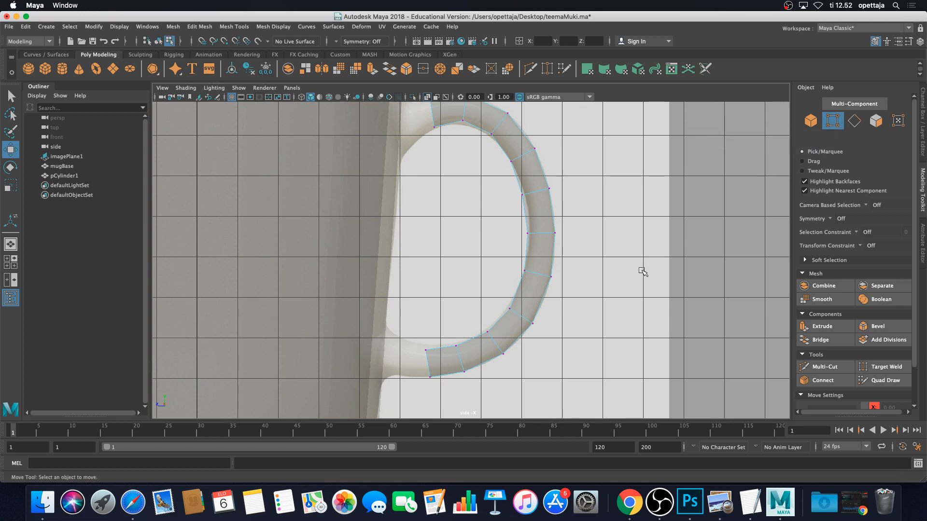
pyautogui.scroll(5, 510, 335)
pyautogui.keyDown('alt'); pyautogui.moveTo(496, 345); pyautogui.dragTo(553, 269, button='middle'); pyautogui.keyUp('alt')
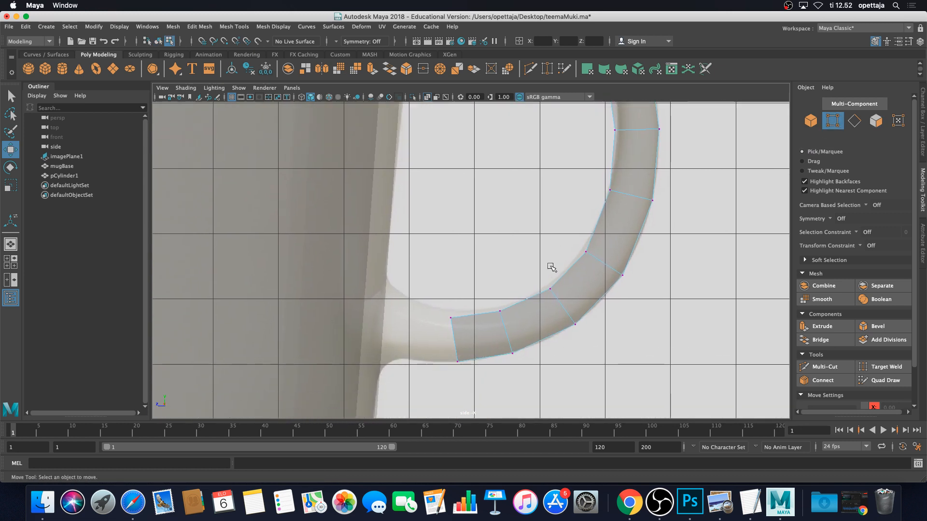
pyautogui.moveTo(441, 292); pyautogui.dragTo(471, 333)
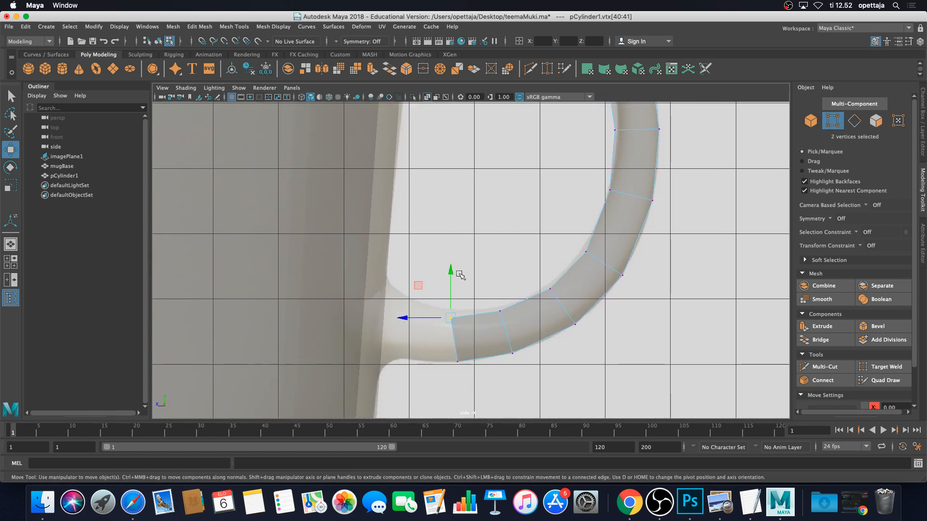
pyautogui.moveTo(452, 272); pyautogui.dragTo(451, 265)
pyautogui.moveTo(508, 303); pyautogui.dragTo(492, 318)
pyautogui.moveTo(499, 277); pyautogui.dragTo(548, 274)
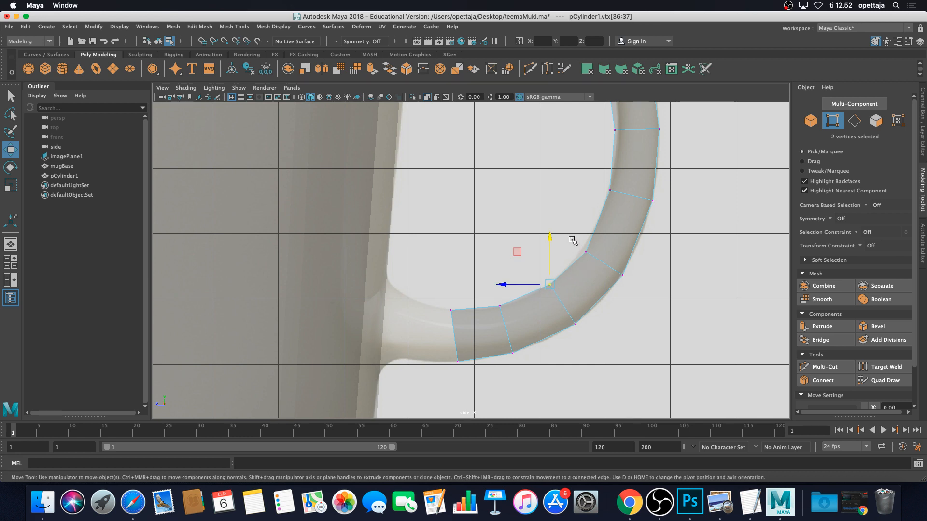
# Adjust the middle handle vertex pairs, nudging some toward the mug and inner pairs outward
pyautogui.moveTo(573, 242)
pyautogui.mouseDown()
pyautogui.moveTo(597, 263)
pyautogui.moveTo(559, 253)
pyautogui.moveTo(581, 229)
pyautogui.mouseUp()
pyautogui.moveTo(598, 180)
pyautogui.mouseDown()
pyautogui.moveTo(620, 200)
pyautogui.moveTo(583, 188)
pyautogui.mouseUp()
pyautogui.keyDown('alt'); pyautogui.moveTo(610, 179); pyautogui.dragTo(593, 262, button='middle'); pyautogui.keyUp('alt')
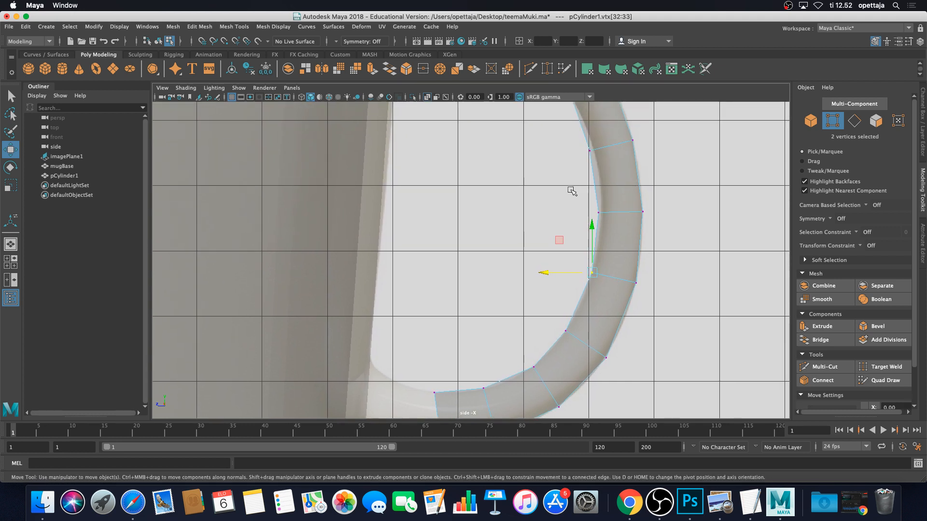
pyautogui.moveTo(571, 191); pyautogui.dragTo(569, 214)
pyautogui.keyDown('alt'); pyautogui.moveTo(590, 159); pyautogui.dragTo(600, 230, button='middle'); pyautogui.keyUp('alt')
pyautogui.moveTo(592, 205); pyautogui.dragTo(574, 222)
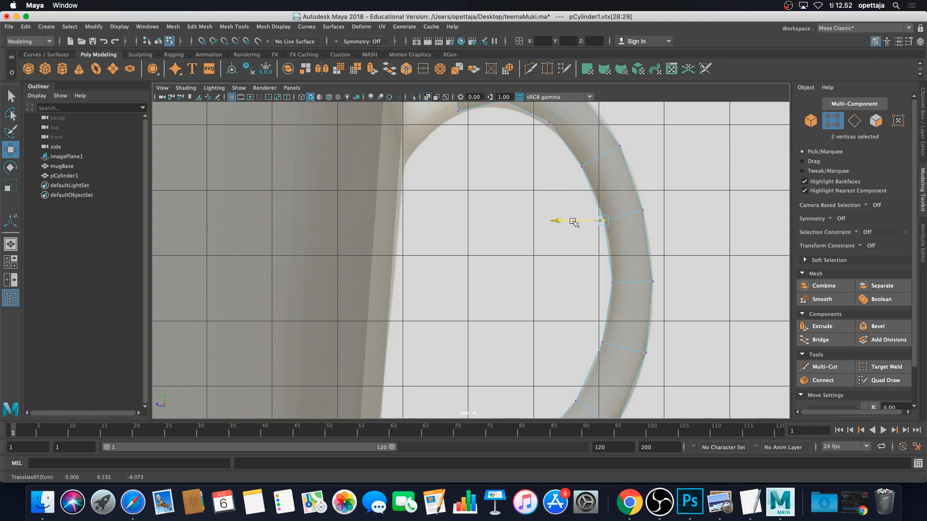
# Lower the vertex pairs near the handle's top, including the end pair
pyautogui.keyDown('alt'); pyautogui.moveTo(576, 201); pyautogui.dragTo(598, 285, button='middle'); pyautogui.keyUp('alt')
pyautogui.moveTo(564, 207); pyautogui.dragTo(592, 237)
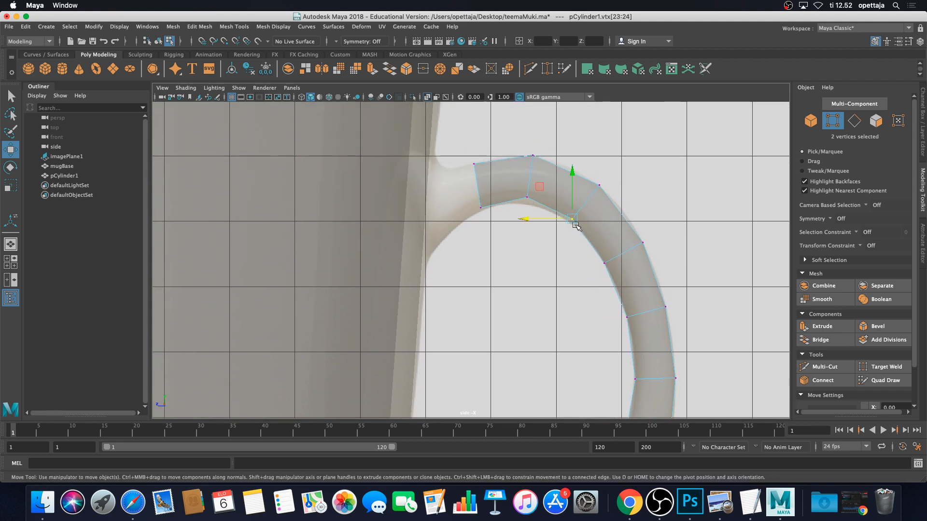
pyautogui.moveTo(573, 199); pyautogui.dragTo(573, 200)
pyautogui.moveTo(513, 183); pyautogui.dragTo(536, 209)
pyautogui.moveTo(523, 175); pyautogui.dragTo(523, 181)
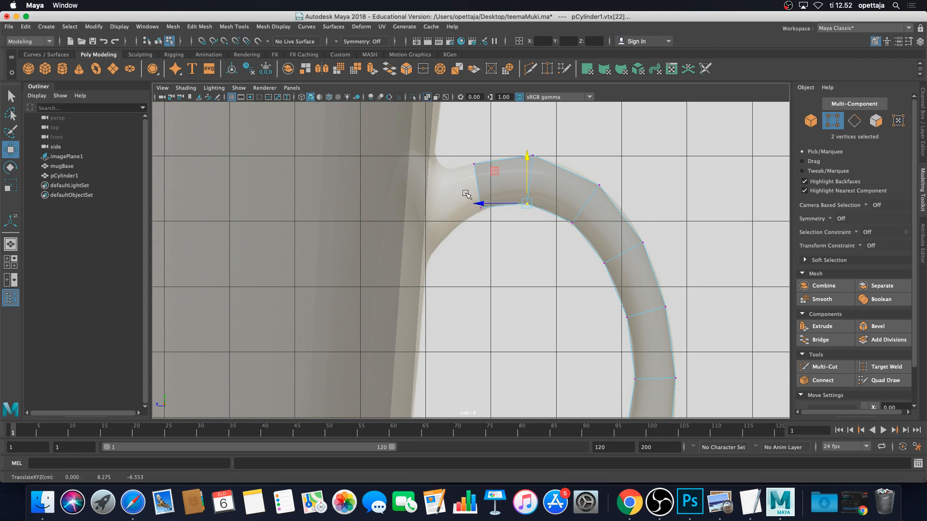
pyautogui.moveTo(465, 193)
pyautogui.mouseDown()
pyautogui.moveTo(490, 217)
pyautogui.moveTo(481, 188)
pyautogui.mouseUp()
pyautogui.keyDown('alt'); pyautogui.moveTo(519, 207); pyautogui.dragTo(512, 240, button='middle'); pyautogui.keyUp('alt')
pyautogui.keyDown('alt'); pyautogui.moveTo(512, 240); pyautogui.dragTo(522, 241, button='right'); pyautogui.keyUp('alt')
pyautogui.keyDown('alt'); pyautogui.moveTo(522, 241); pyautogui.dragTo(525, 226, button='middle'); pyautogui.keyUp('alt')
# Slide the handle's top-end vertices toward the mug wall and lower the end pair
pyautogui.moveTo(553, 212); pyautogui.dragTo(554, 212)
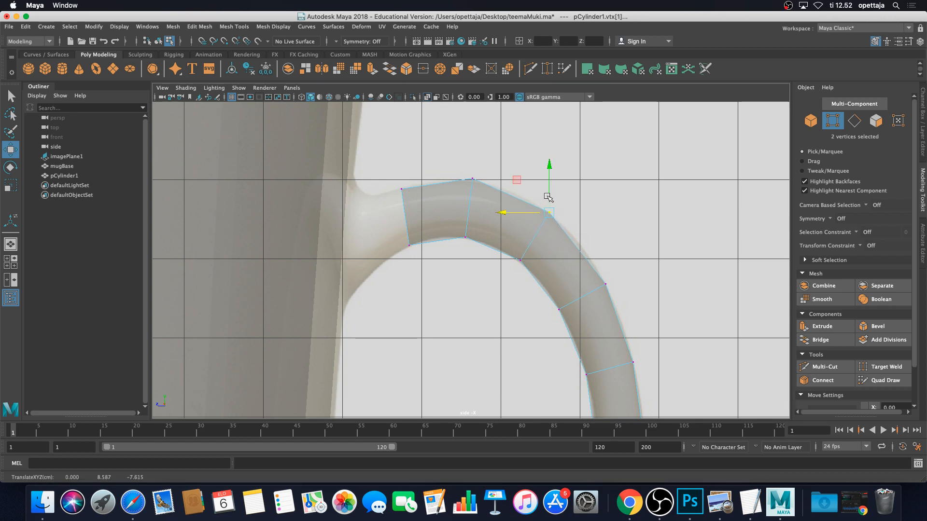
pyautogui.click(602, 261)
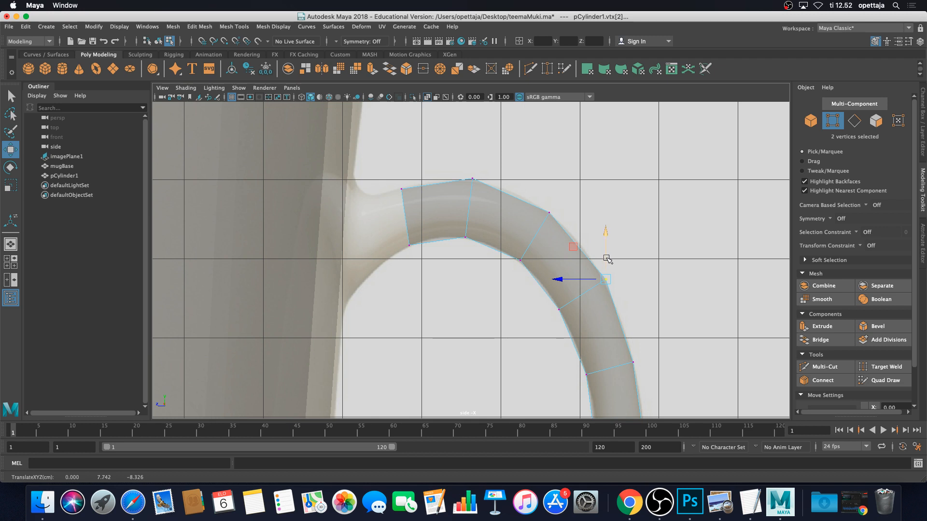
pyautogui.moveTo(576, 280); pyautogui.dragTo(574, 279)
pyautogui.click(402, 189)
pyautogui.moveTo(384, 190); pyautogui.dragTo(384, 189)
pyautogui.click(408, 245)
pyautogui.moveTo(383, 246); pyautogui.dragTo(382, 245)
pyautogui.moveTo(406, 215); pyautogui.dragTo(407, 217)
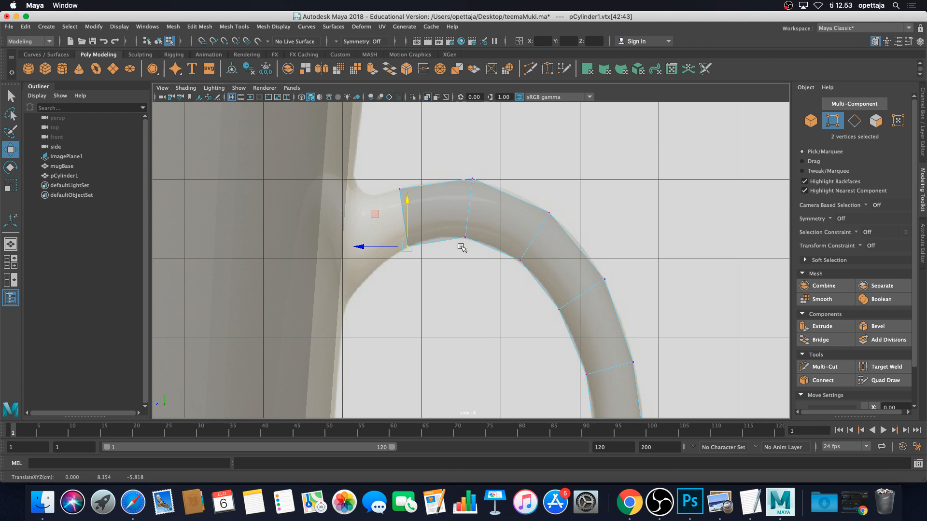
pyautogui.scroll(-5, 462, 248)
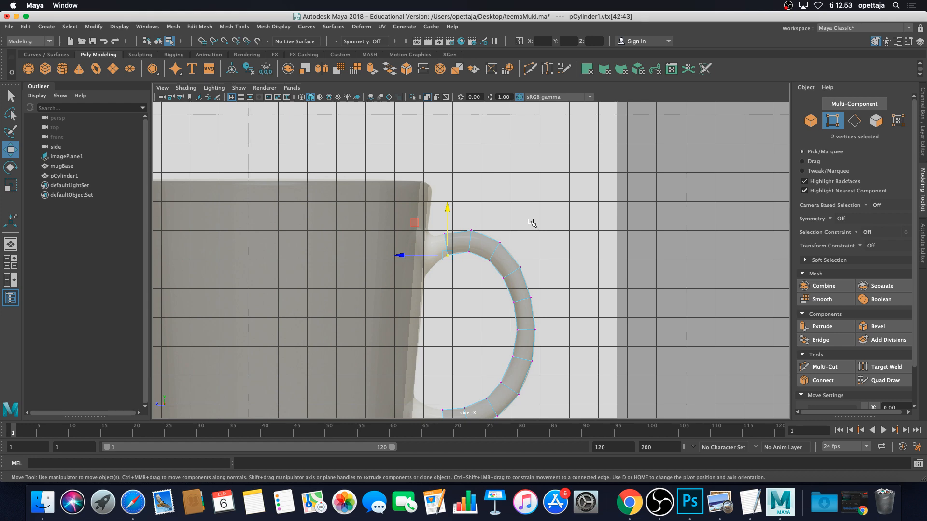
# Show the four-view layout, orbit the mug, and return to object selection mode
pyautogui.press('space')
pyautogui.press('space')
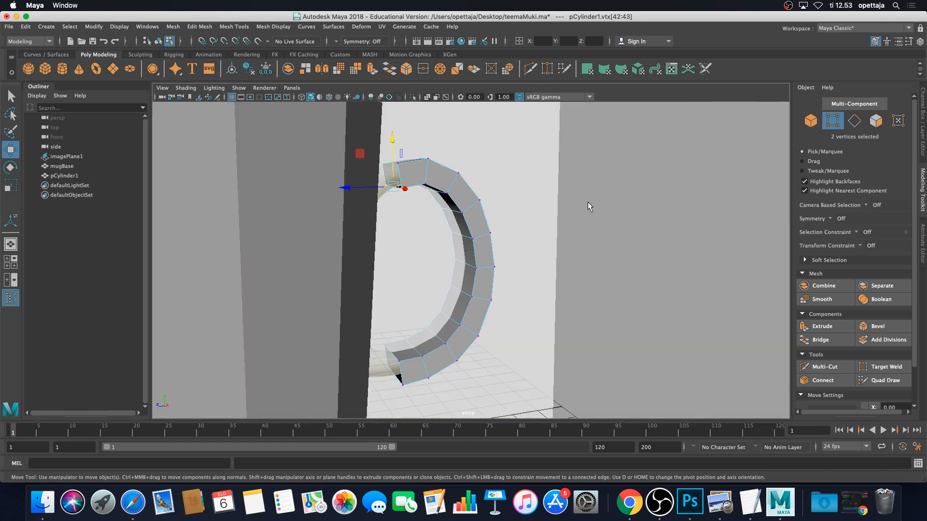
pyautogui.scroll(-5, 588, 200)
pyautogui.keyDown('alt'); pyautogui.moveTo(587, 200); pyautogui.dragTo(545, 226); pyautogui.keyUp('alt')
pyautogui.scroll(5, 466, 227)
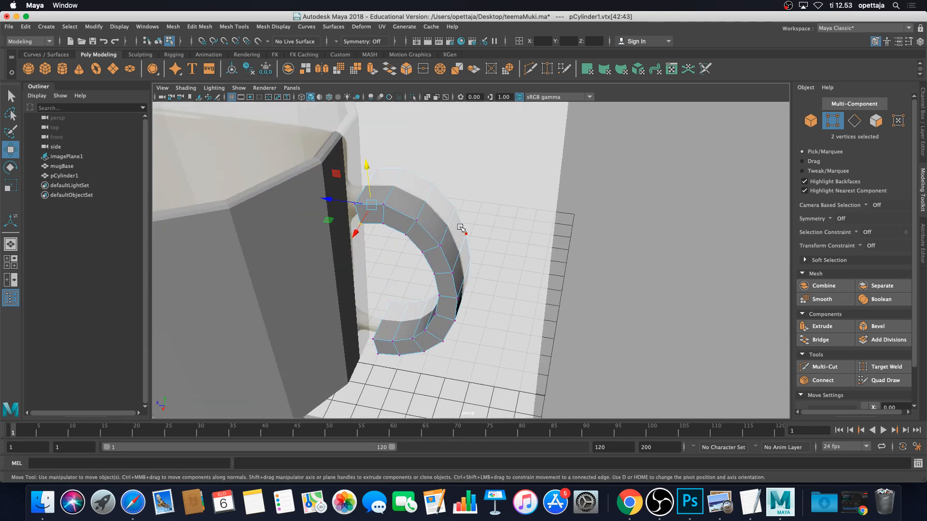
pyautogui.scroll(2, 427, 226)
pyautogui.rightClick(422, 222)
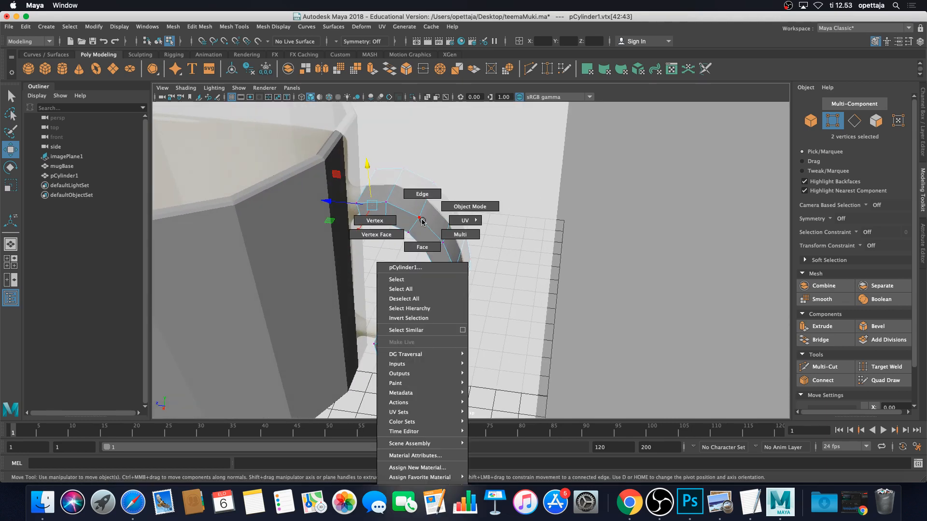
pyautogui.moveTo(422, 222); pyautogui.dragTo(464, 207, button='right')
# Orbit to a frontal view while picking the mug body and handle in turn
pyautogui.scroll(-5, 522, 232)
pyautogui.keyDown('alt'); pyautogui.moveTo(574, 229); pyautogui.dragTo(599, 229); pyautogui.keyUp('alt')
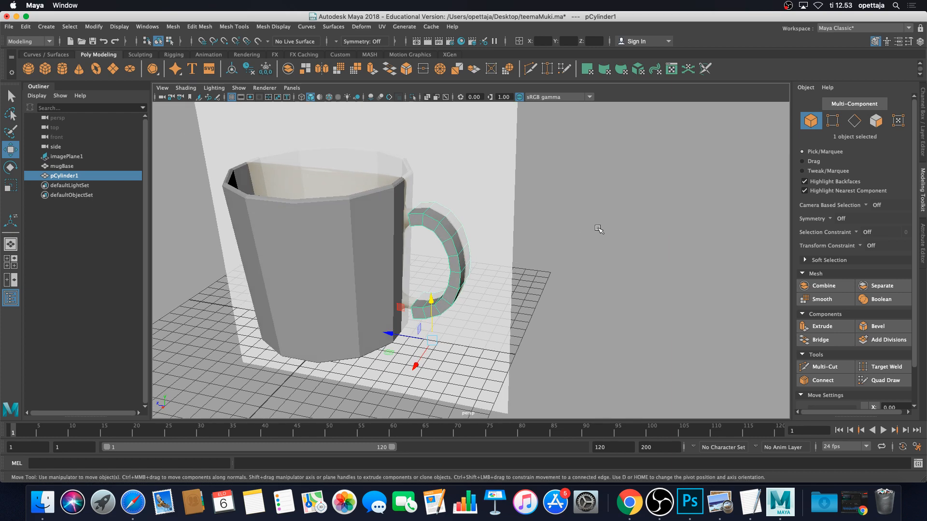
pyautogui.click(598, 229)
pyautogui.click(357, 247)
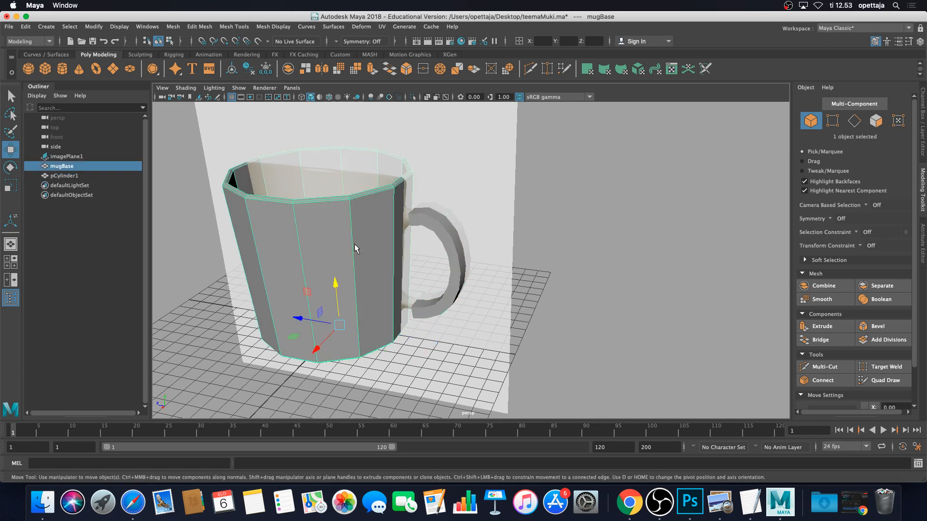
pyautogui.click(444, 236)
pyautogui.click(321, 245)
pyautogui.scroll(-4, 341, 261)
pyautogui.keyDown('alt'); pyautogui.moveTo(341, 260); pyautogui.dragTo(413, 268); pyautogui.keyUp('alt')
pyautogui.scroll(6, 388, 264)
# Select the mug body, then add pCylinder1 from the Outliner so both are selected
pyautogui.click(543, 208)
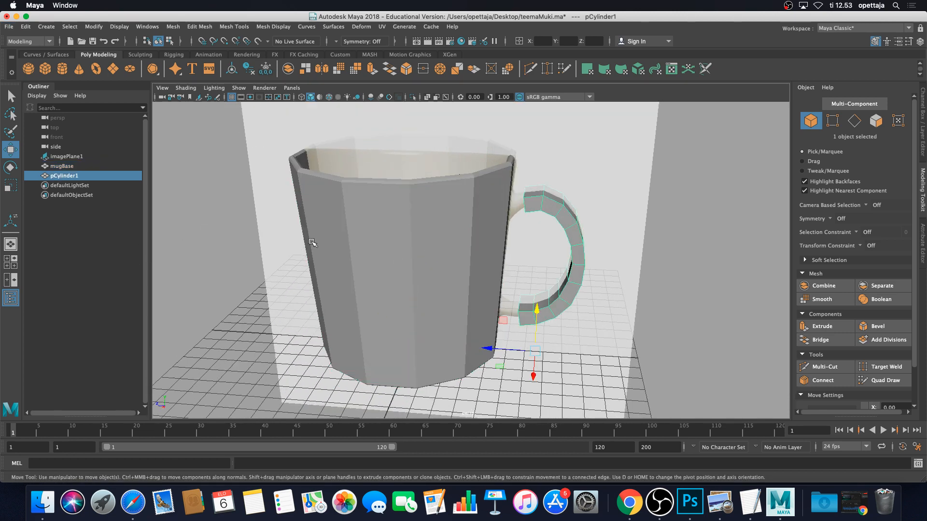
pyautogui.click(472, 252)
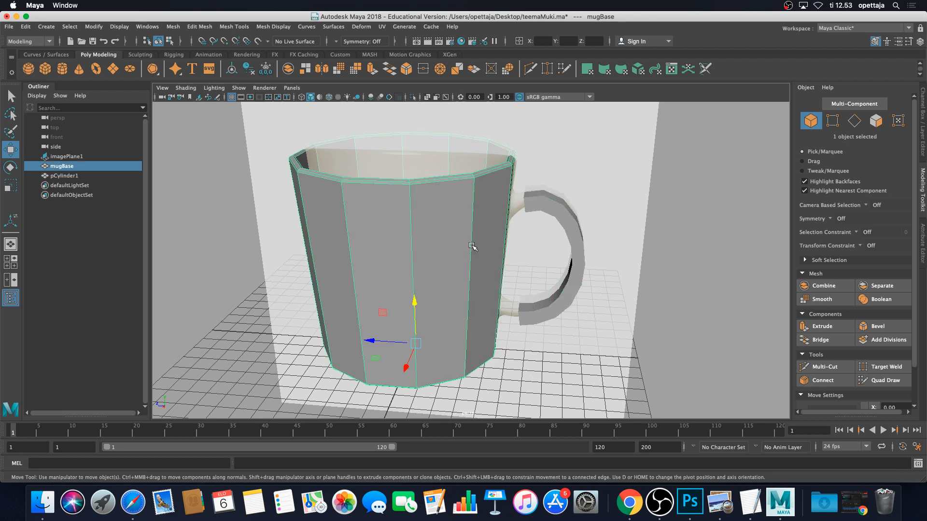
pyautogui.click(554, 213)
pyautogui.click(448, 219)
pyautogui.click(556, 217)
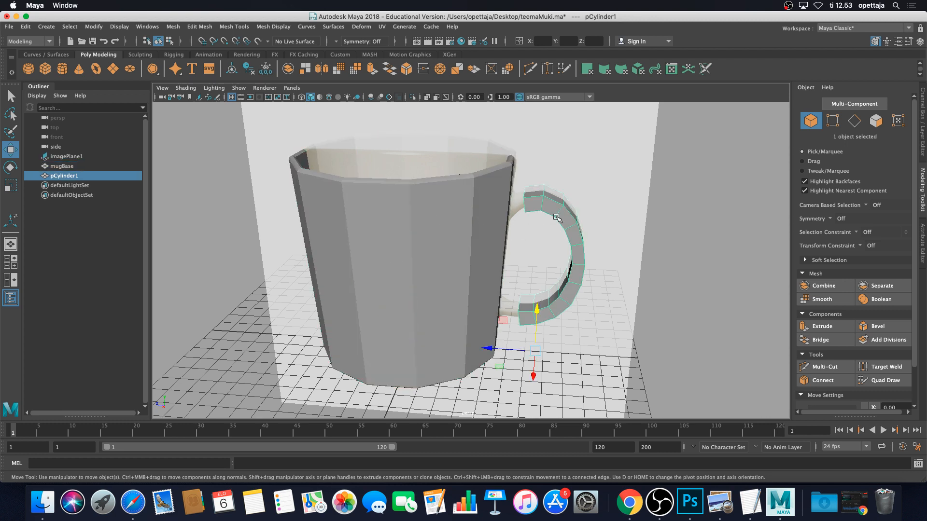
pyautogui.click(460, 207)
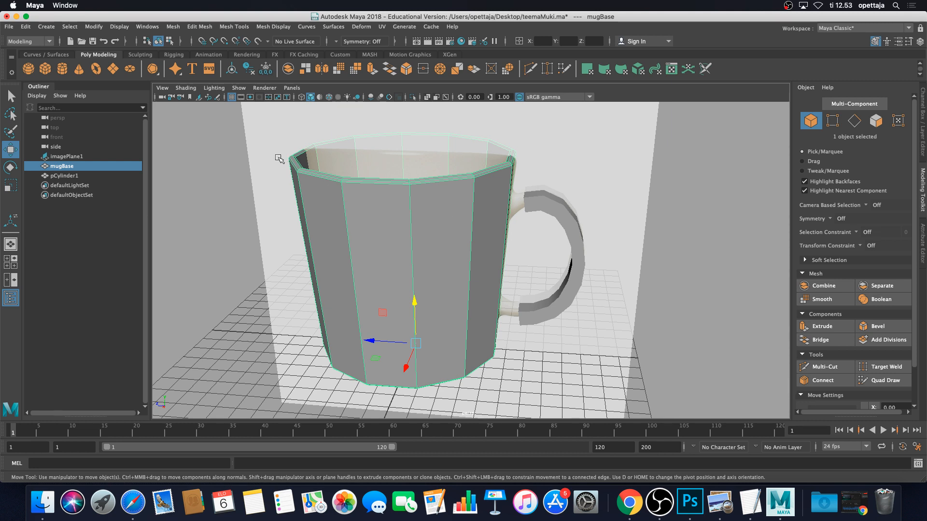
pyautogui.keyDown('ctrl'); pyautogui.click(73, 176); pyautogui.keyUp('ctrl')
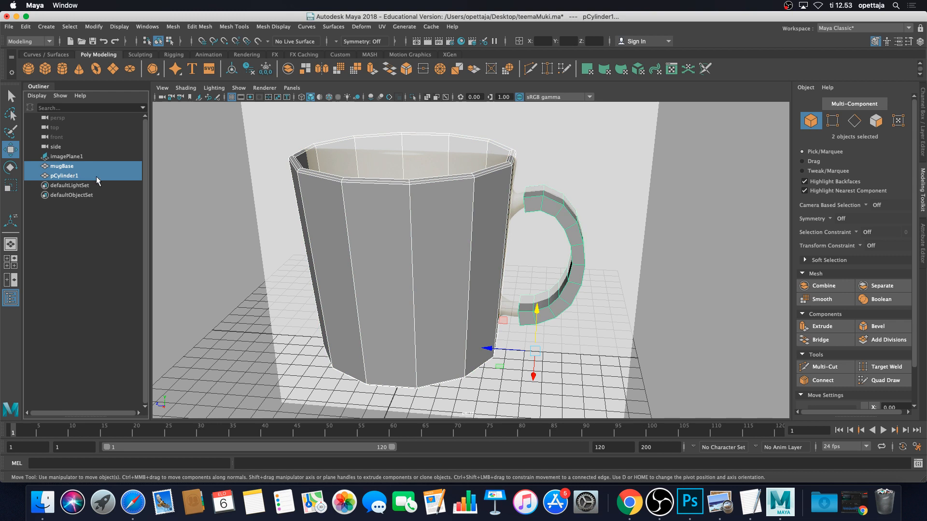
# Reselect mugBase with pCylinder1 and Combine them into the single mesh mugBase1
pyautogui.keyDown('ctrl'); pyautogui.click(63, 176); pyautogui.keyUp('ctrl')
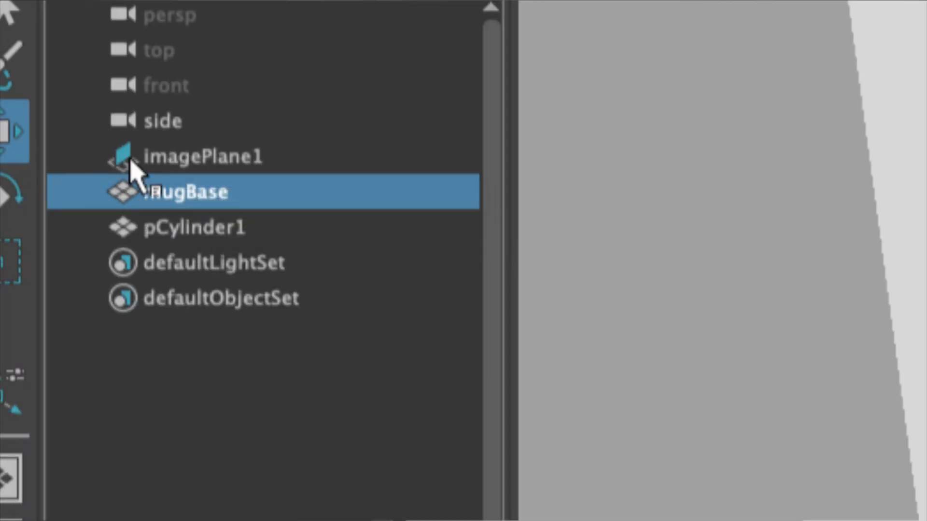
pyautogui.keyDown('ctrl'); pyautogui.click(202, 230); pyautogui.keyUp('ctrl')
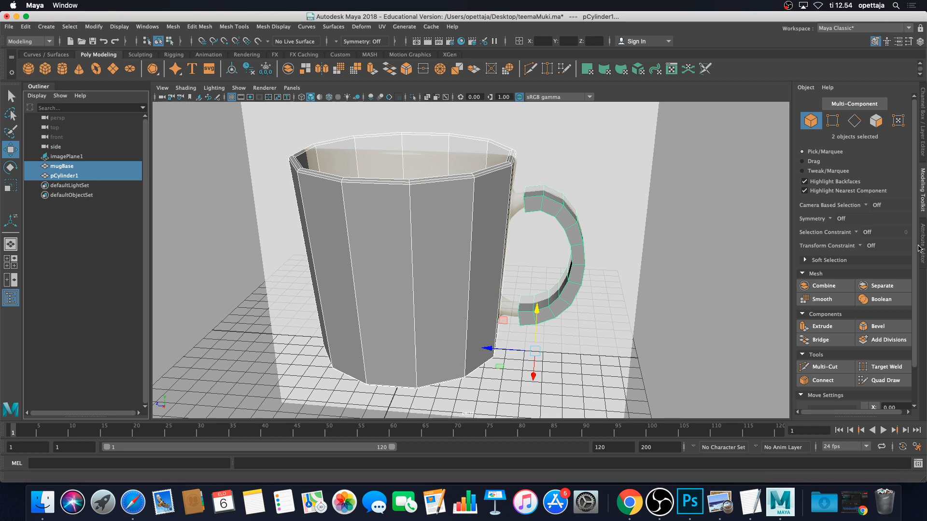
pyautogui.scroll(-2, 845, 300)
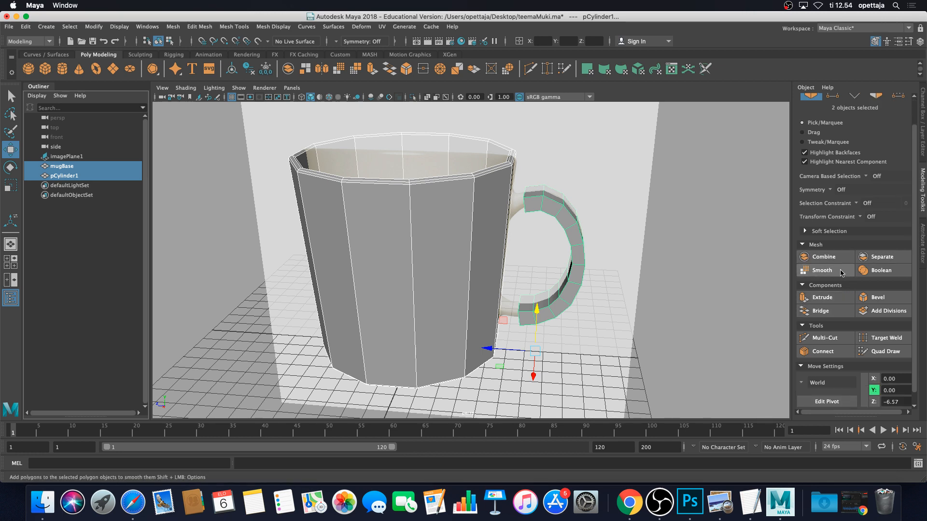
pyautogui.scroll(2, 819, 286)
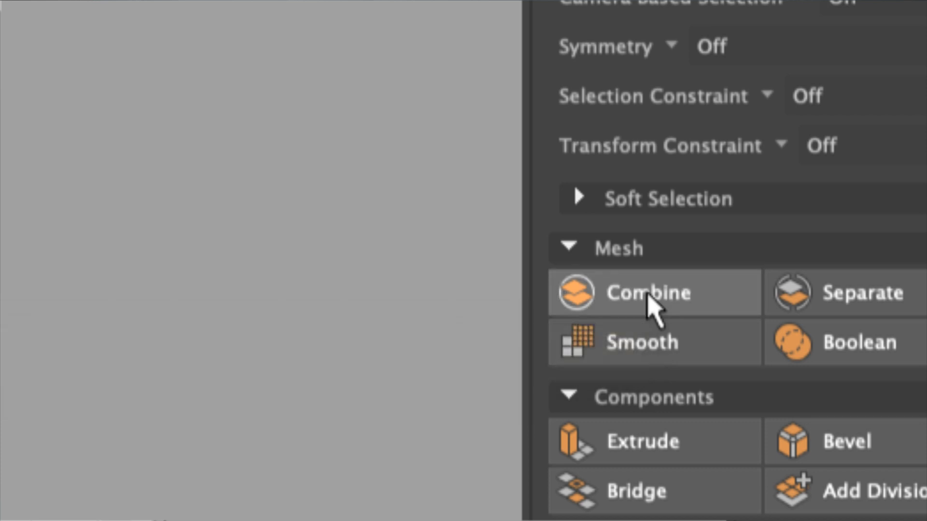
pyautogui.click(646, 293)
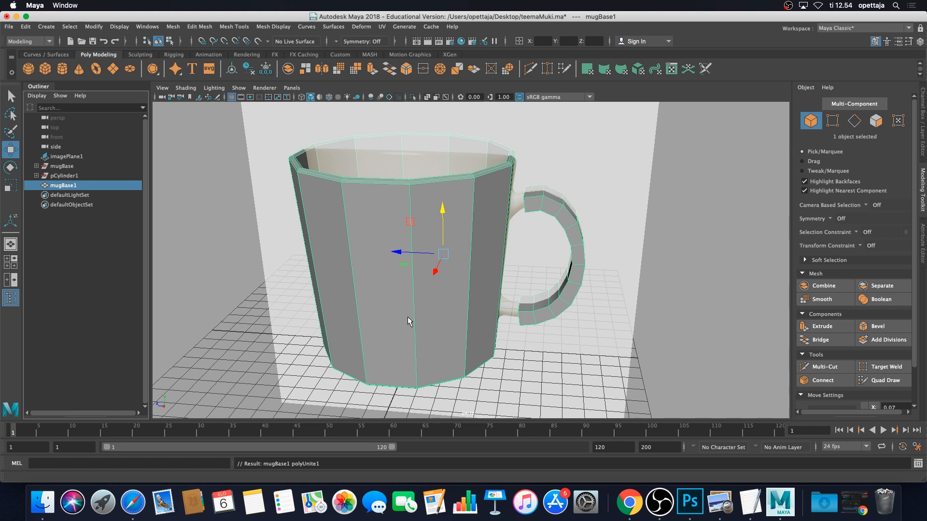
pyautogui.click(697, 233)
pyautogui.click(445, 244)
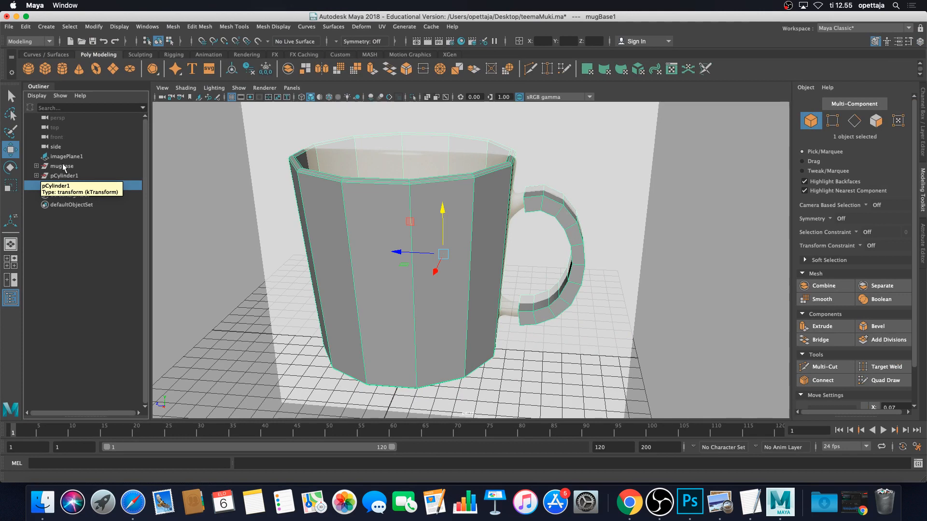
pyautogui.click(232, 239)
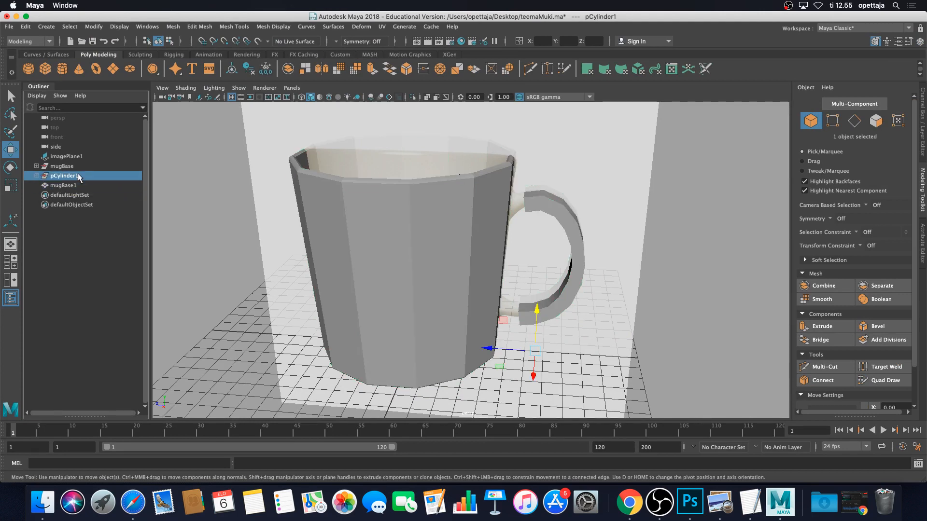
pyautogui.click(72, 166)
pyautogui.click(73, 175)
pyautogui.click(81, 186)
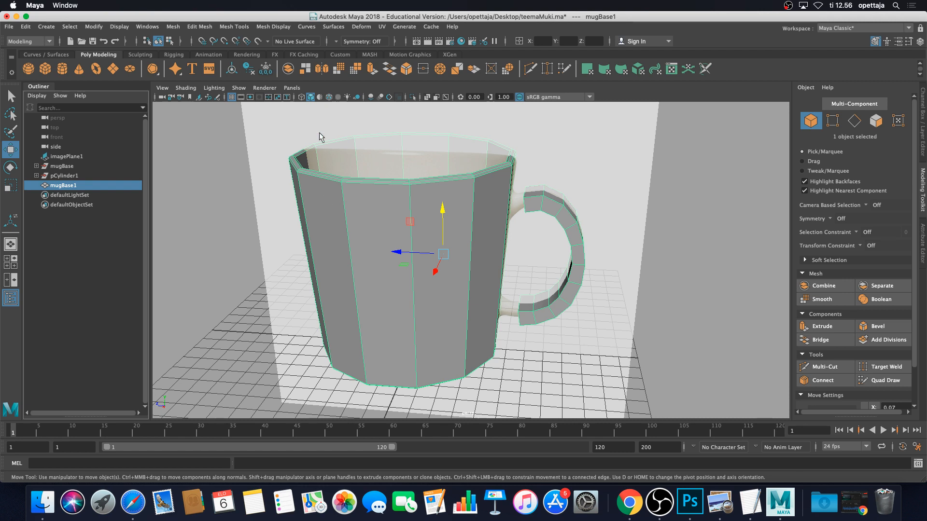
pyautogui.click(70, 167)
pyautogui.click(70, 177)
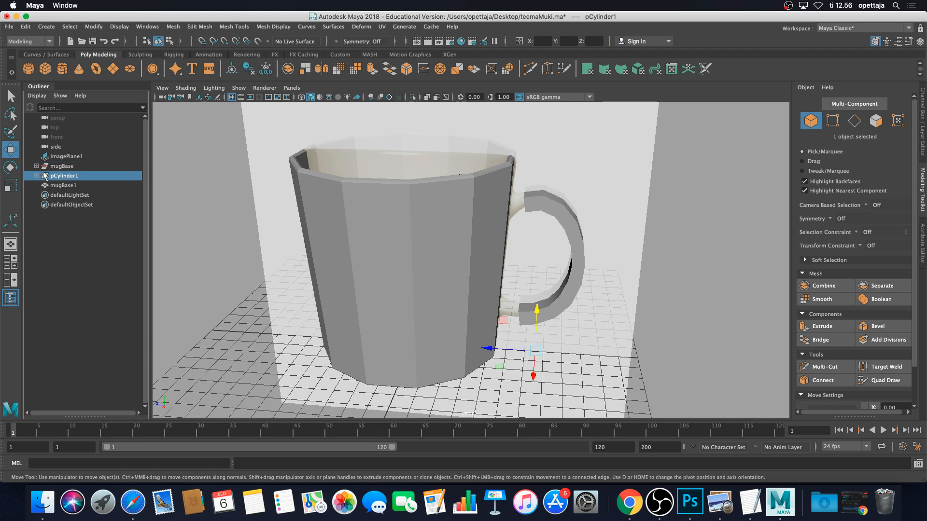
pyautogui.click(57, 167)
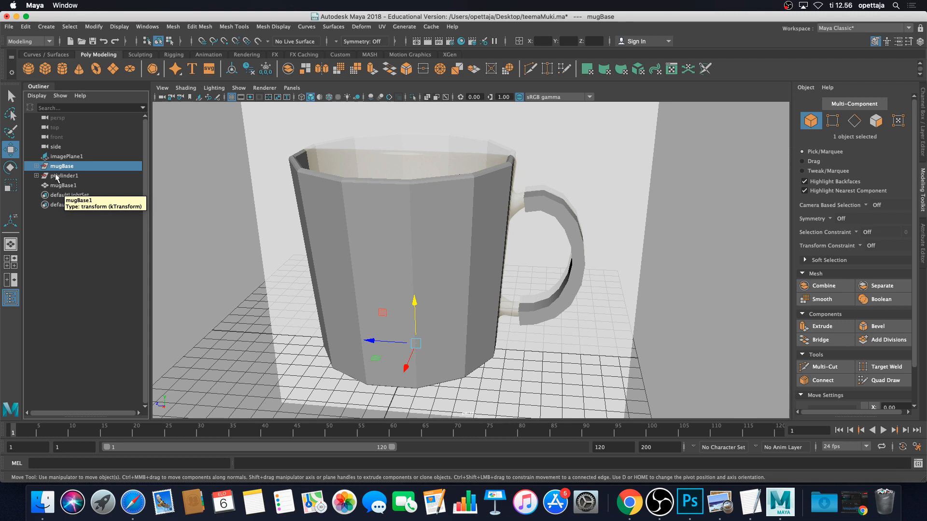
pyautogui.click(66, 177)
pyautogui.click(68, 169)
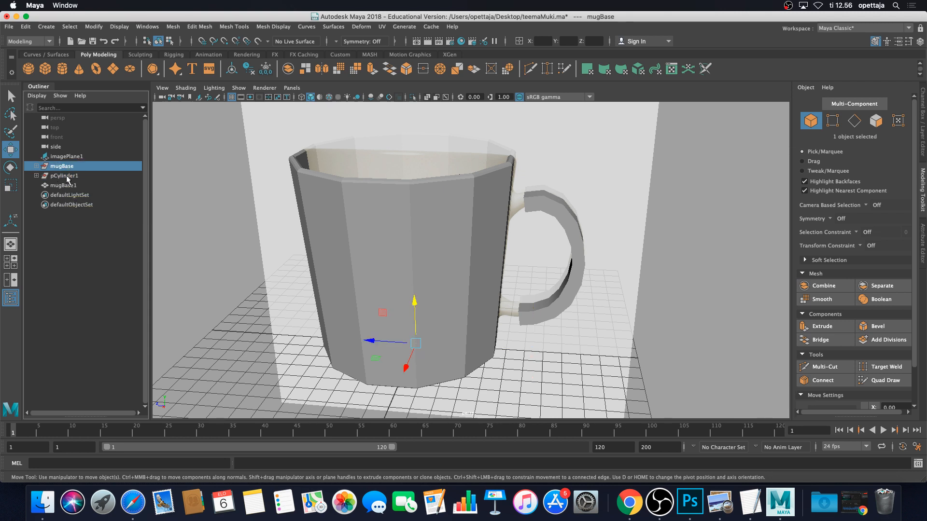
pyautogui.click(64, 176)
pyautogui.click(64, 167)
pyautogui.click(63, 176)
pyautogui.click(65, 184)
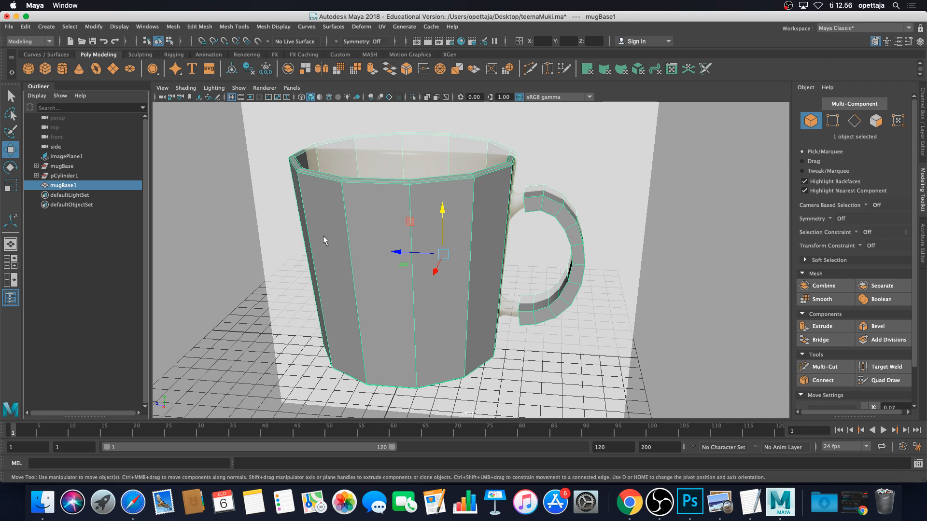
# Delete mugBase1's construction history via Edit > Delete by Type > History
pyautogui.click(30, 27)
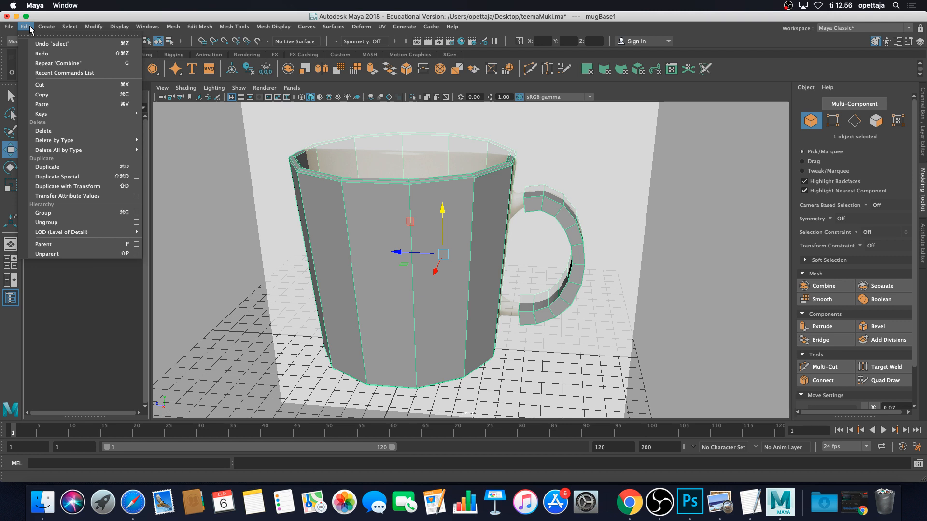
pyautogui.moveTo(72, 143)
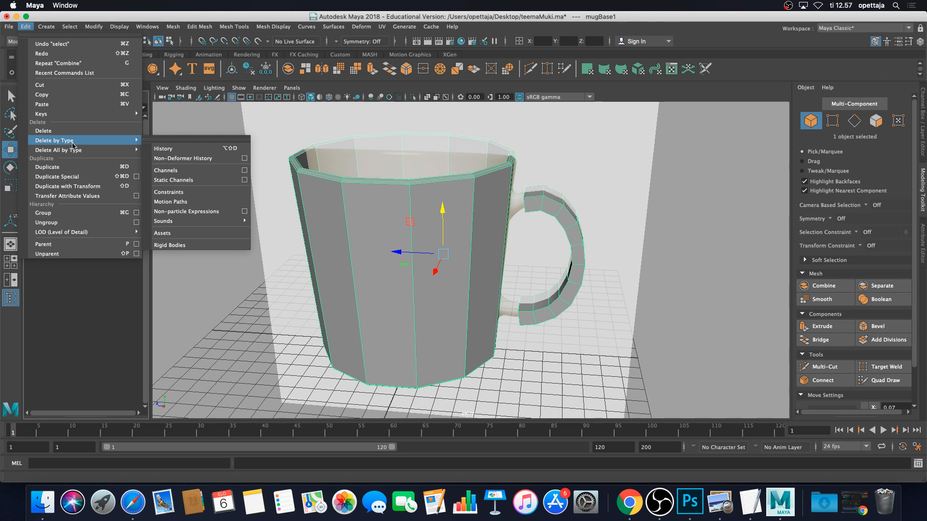
pyautogui.click(227, 150)
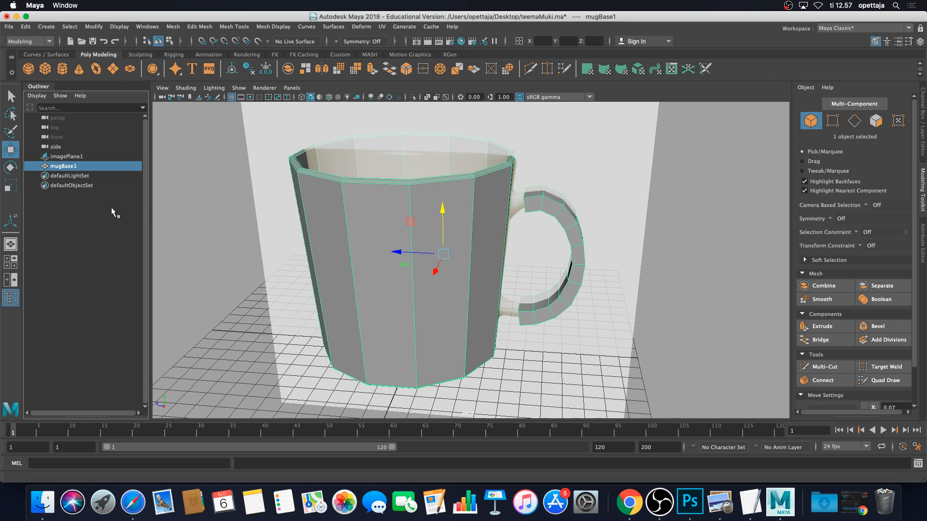
pyautogui.click(26, 27)
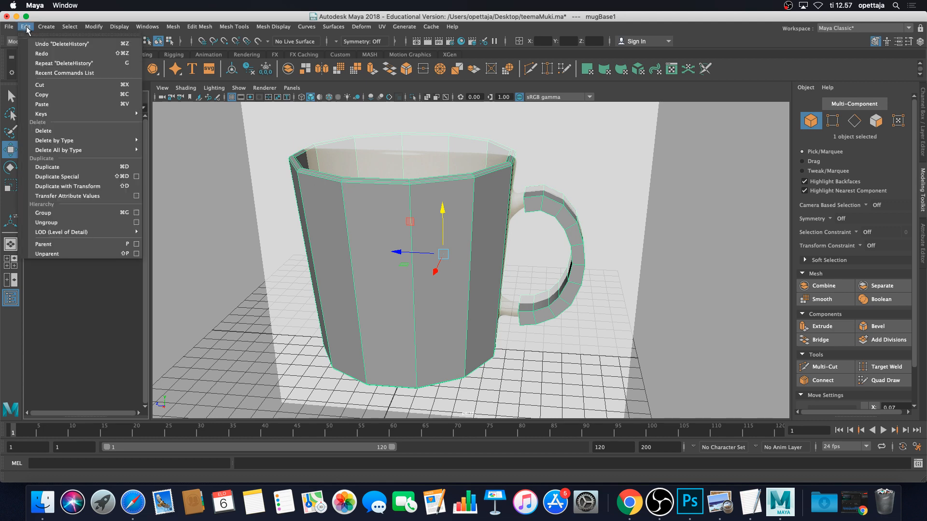
pyautogui.click(26, 27)
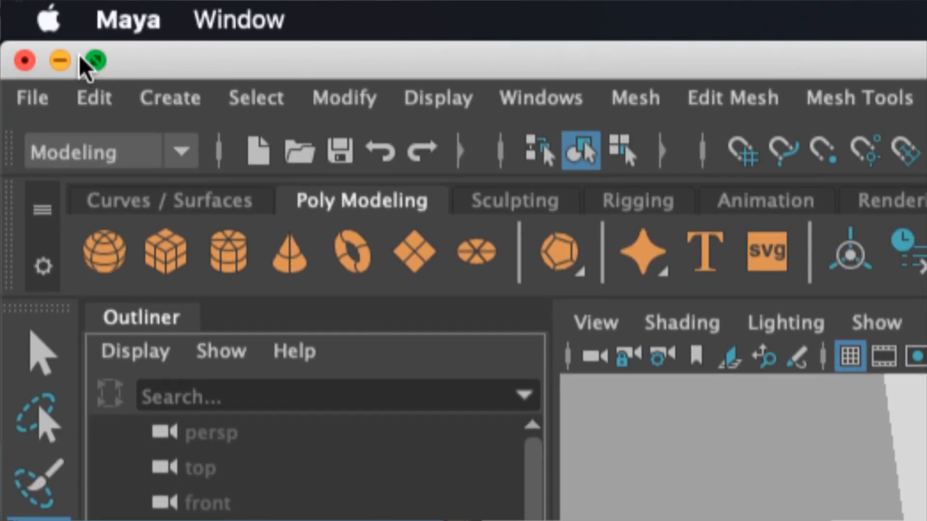
pyautogui.click(25, 26)
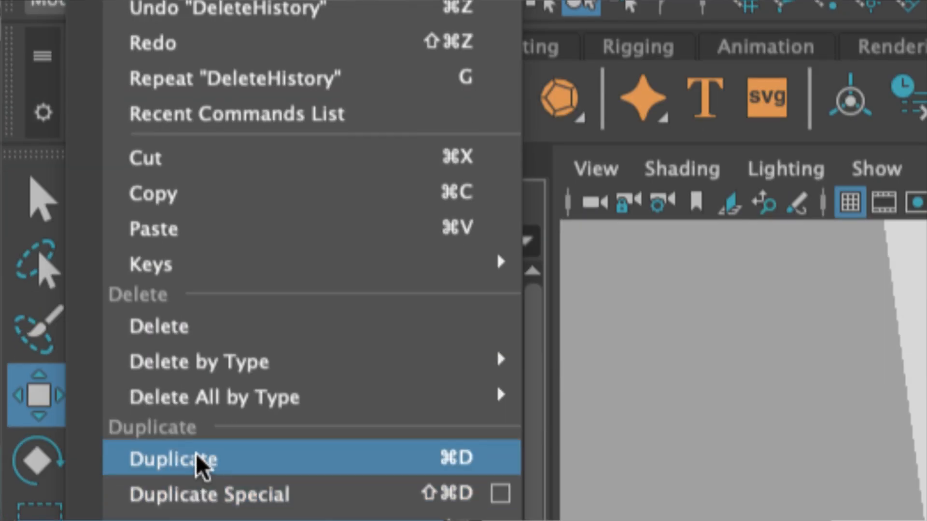
pyautogui.moveTo(507, 364)
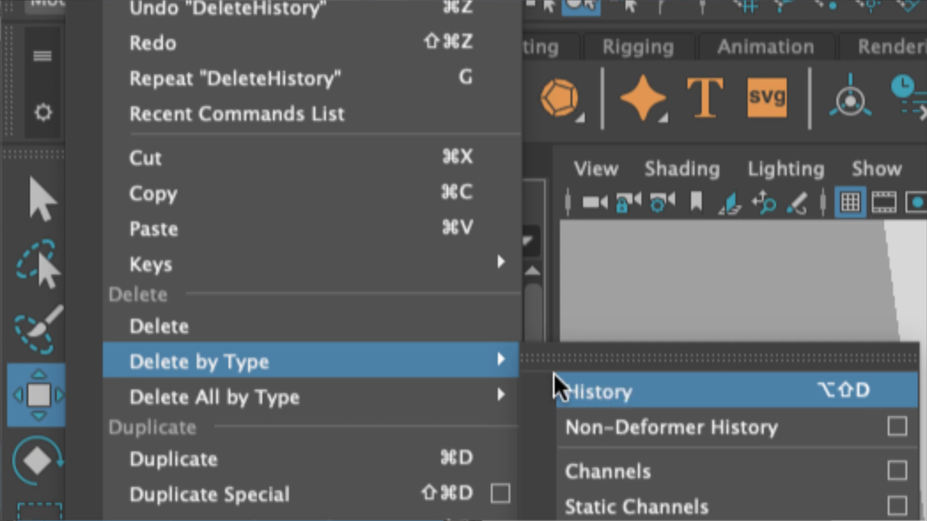
pyautogui.moveTo(455, 397)
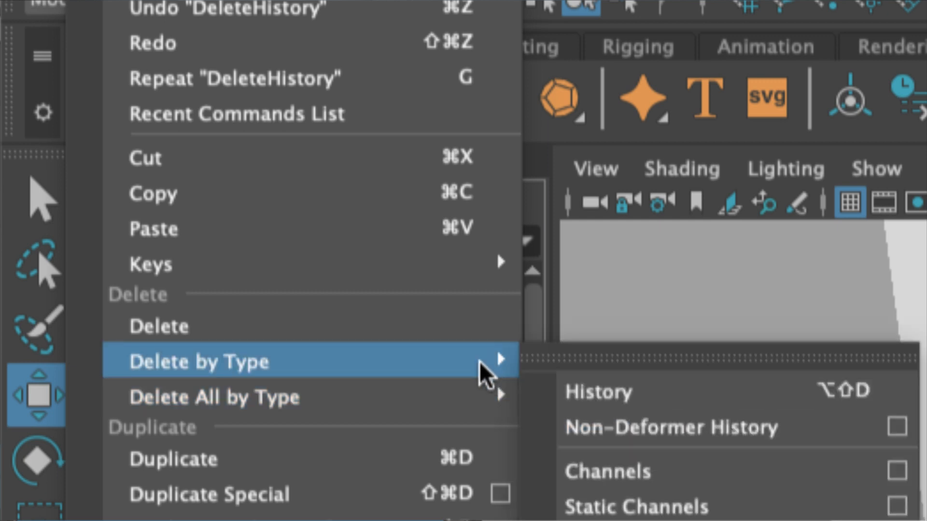
pyautogui.click(626, 390)
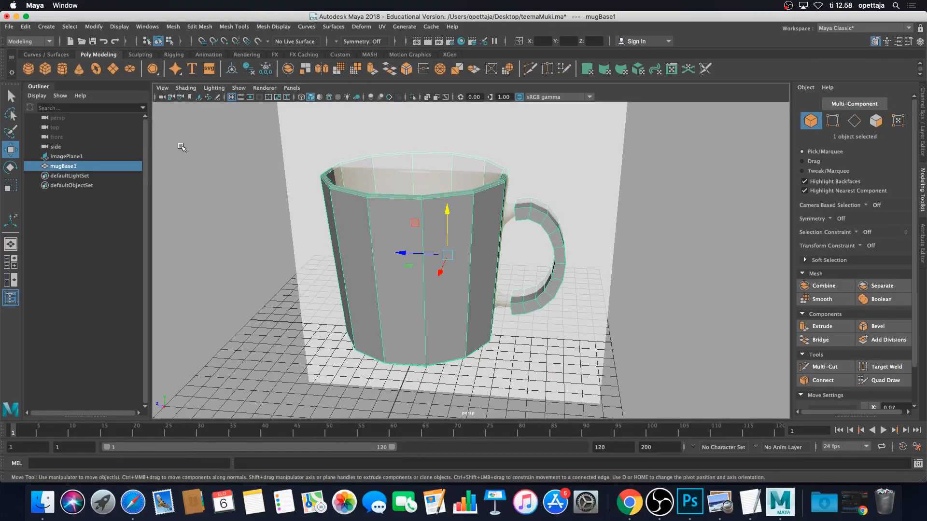
# Maximize the side pane and pan and zoom to frame mugBase1's body and handle
pyautogui.keyDown('alt'); pyautogui.moveTo(621, 176); pyautogui.dragTo(640, 161); pyautogui.keyUp('alt')
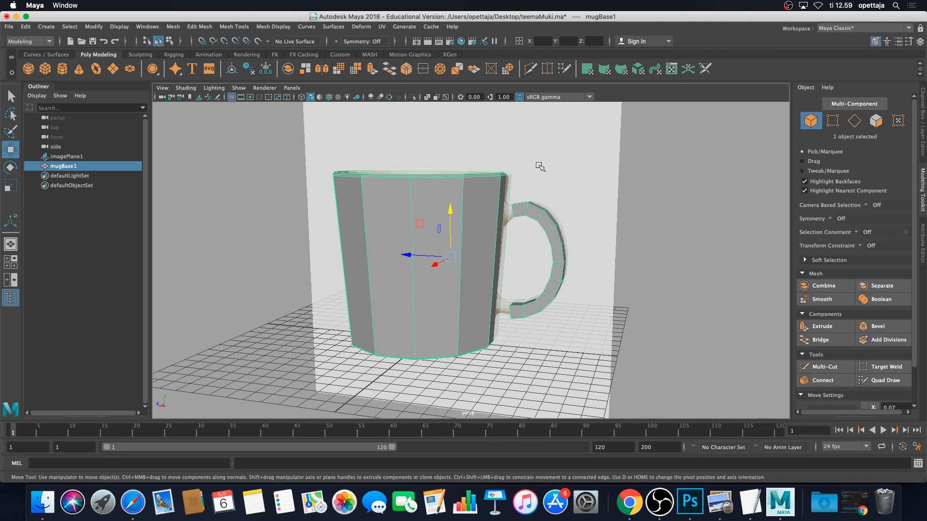
pyautogui.keyDown('alt'); pyautogui.moveTo(589, 202); pyautogui.dragTo(624, 191); pyautogui.keyUp('alt')
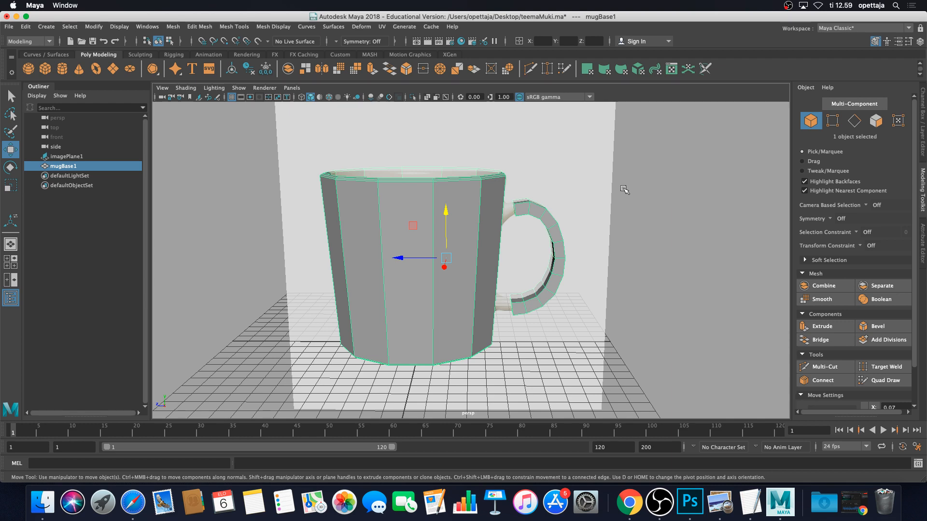
pyautogui.press('space')
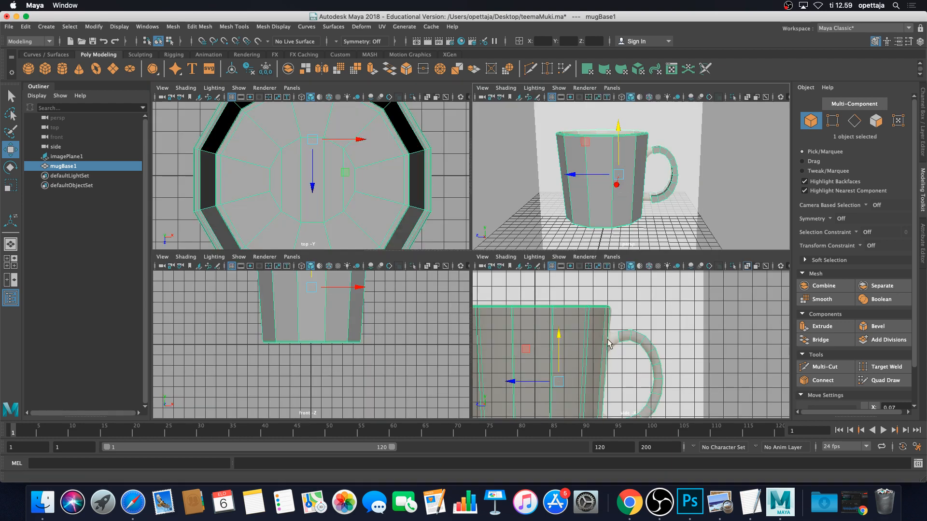
pyautogui.press('space')
pyautogui.keyDown('alt'); pyautogui.moveTo(512, 289); pyautogui.dragTo(619, 265, button='middle'); pyautogui.keyUp('alt')
pyautogui.scroll(1, 655, 275)
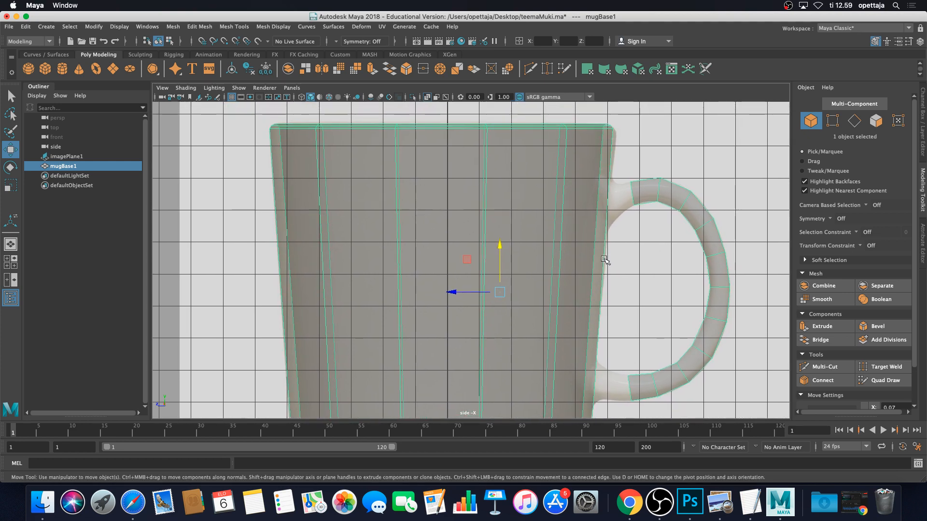
pyautogui.click(859, 127)
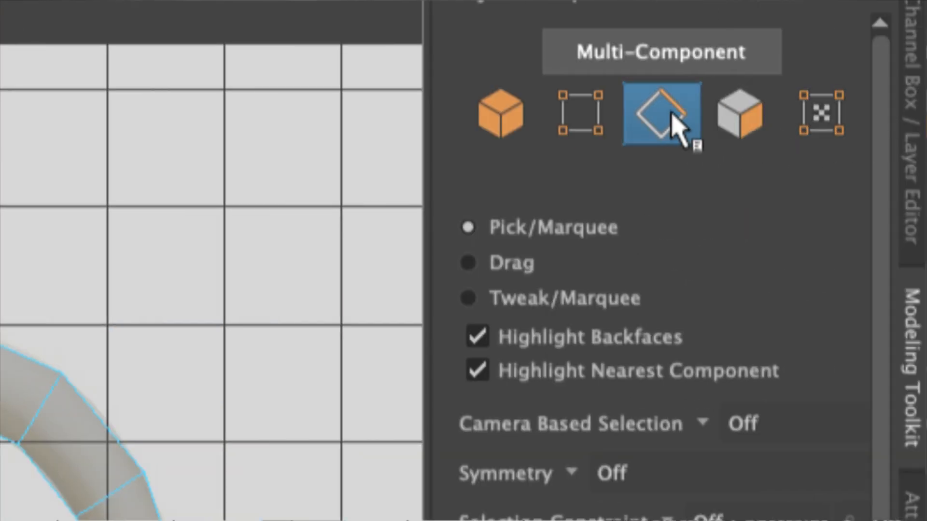
pyautogui.click(671, 113)
pyautogui.click(671, 114)
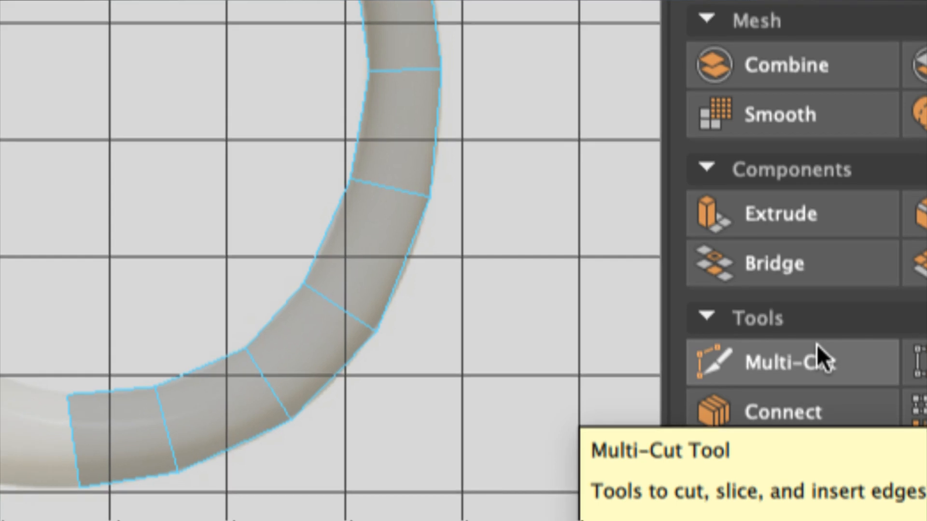
# With Multi-Cut and Ctrl, insert edge loops below and above the handle's top join
pyautogui.click(825, 368)
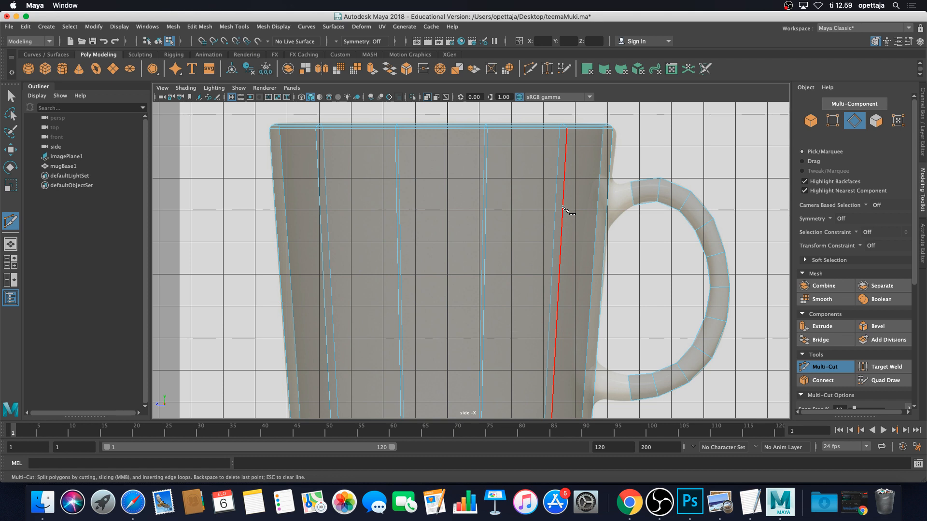
pyautogui.press('ctrl')
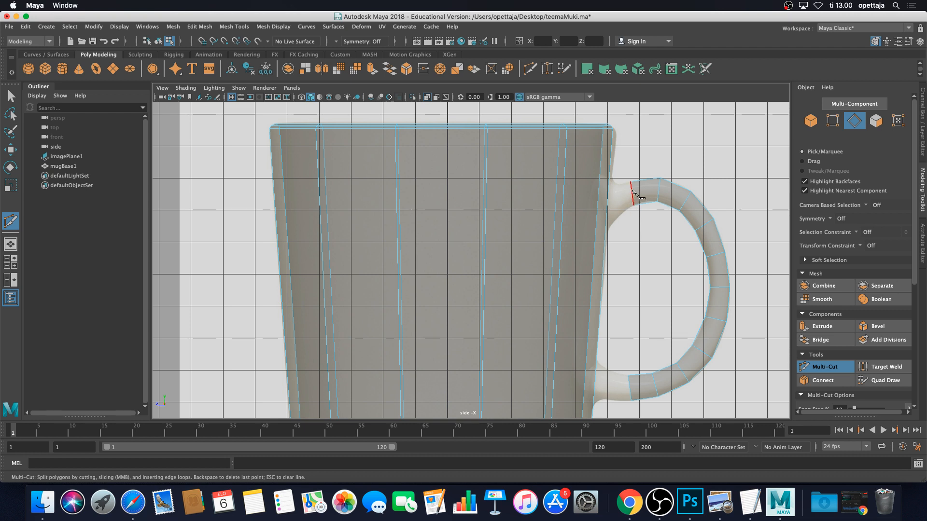
pyautogui.keyDown('ctrl'); pyautogui.click(603, 231); pyautogui.keyUp('ctrl')
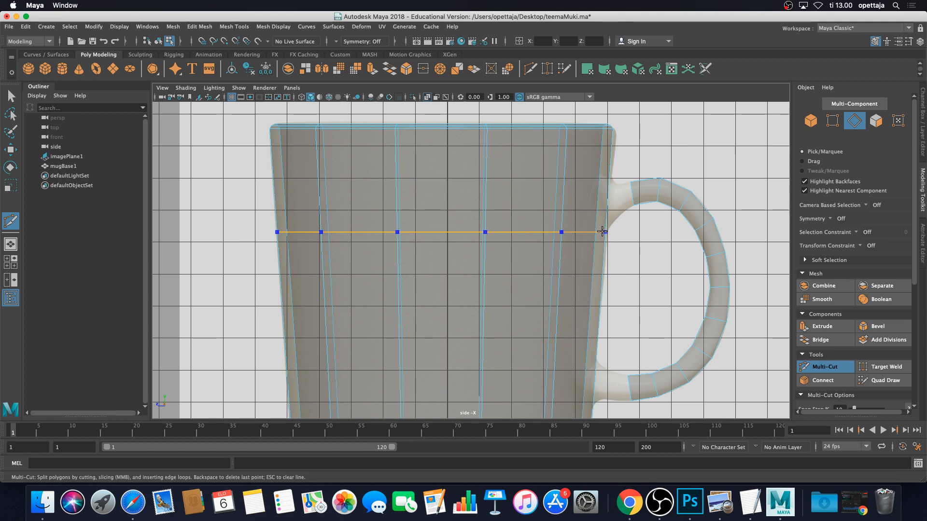
pyautogui.click(612, 128)
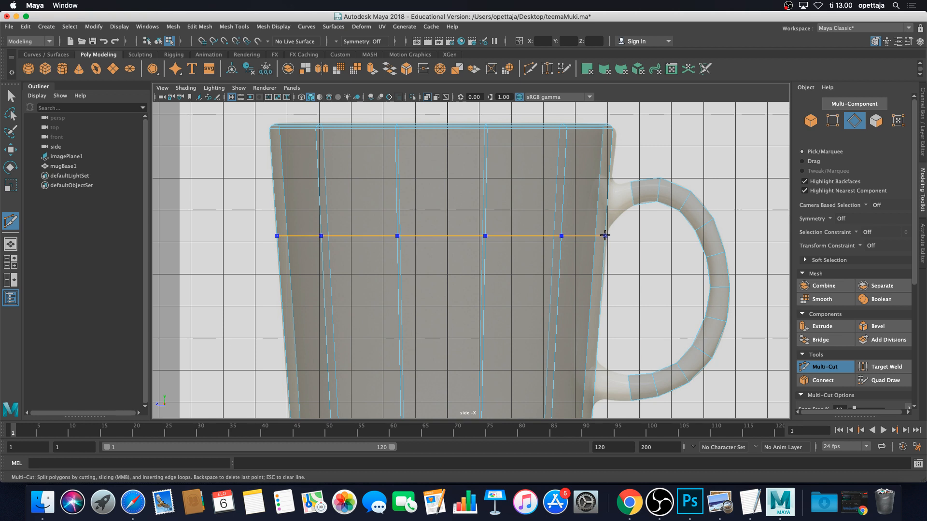
pyautogui.keyDown('ctrl'); pyautogui.click(605, 235); pyautogui.keyUp('ctrl')
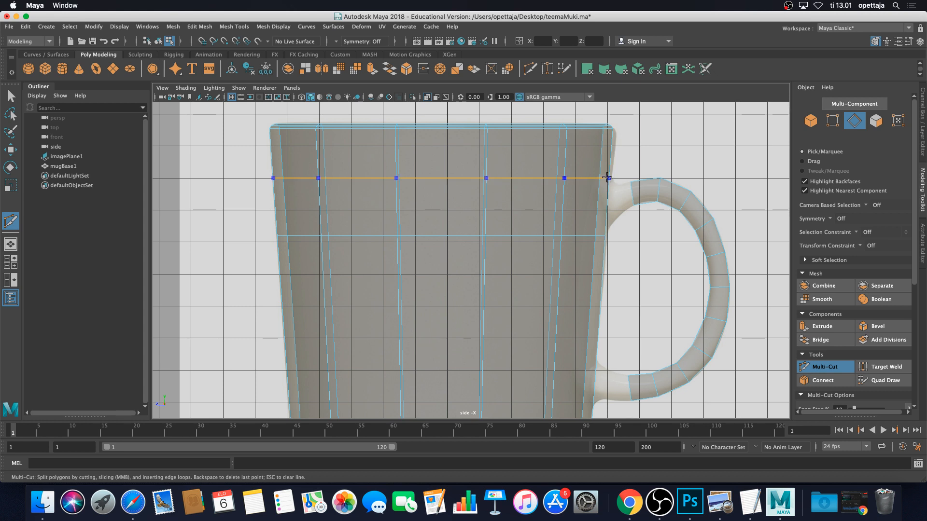
pyautogui.keyDown('ctrl'); pyautogui.click(607, 177); pyautogui.keyUp('ctrl')
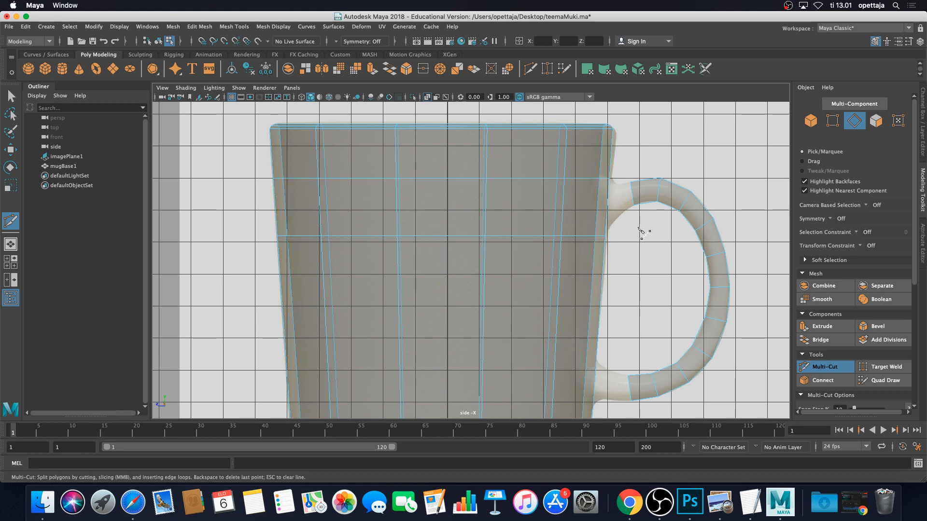
pyautogui.scroll(-3, 599, 295)
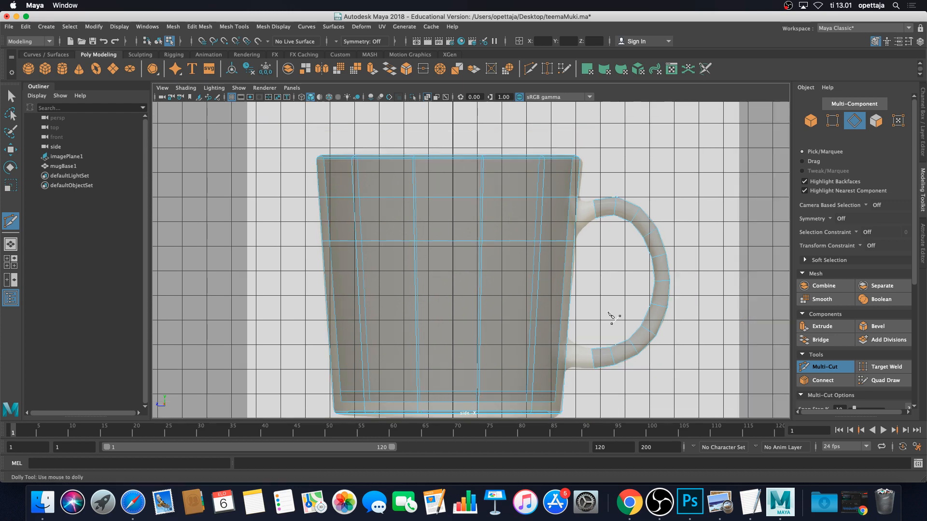
# Pan down and insert edge loops above and below the handle's bottom join
pyautogui.keyDown('alt'); pyautogui.moveTo(610, 316); pyautogui.dragTo(641, 283, button='middle'); pyautogui.keyUp('alt')
pyautogui.scroll(3, 641, 279)
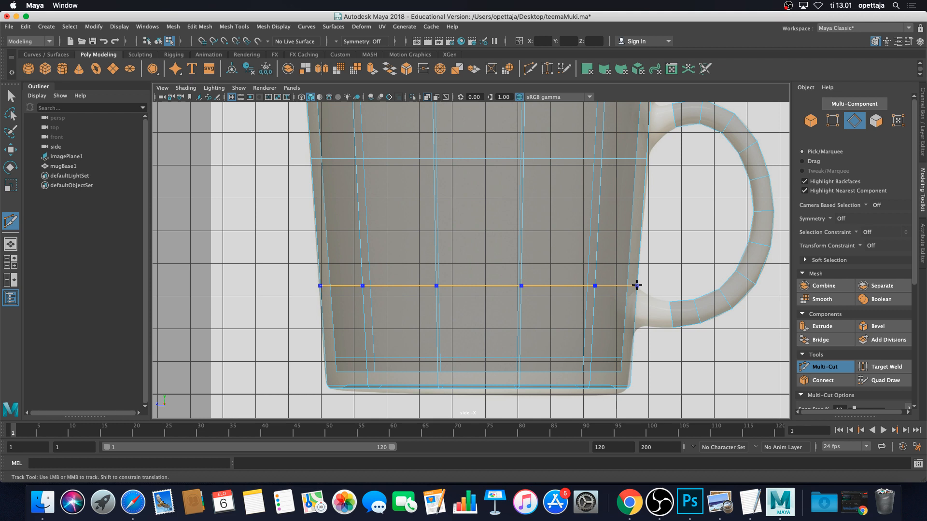
pyautogui.keyDown('ctrl'); pyautogui.click(637, 286); pyautogui.keyUp('ctrl')
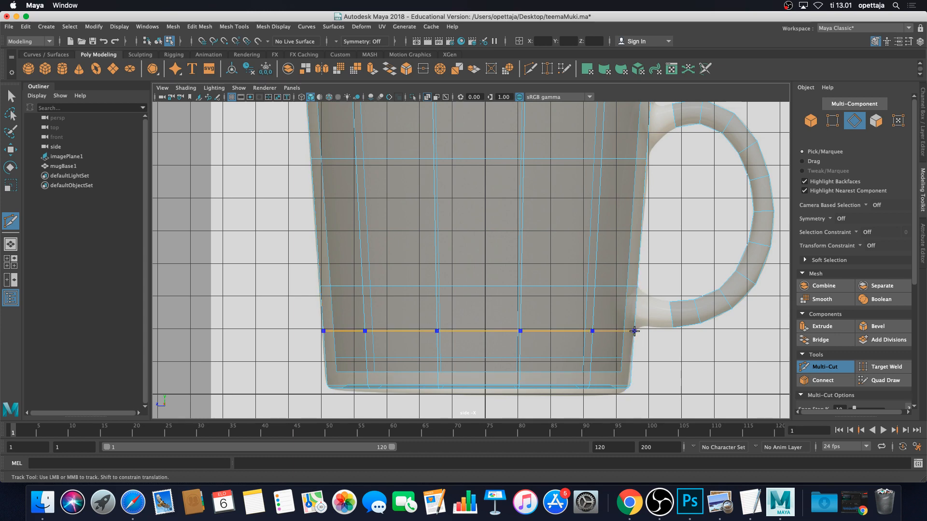
pyautogui.keyDown('ctrl'); pyautogui.click(634, 331); pyautogui.keyUp('ctrl')
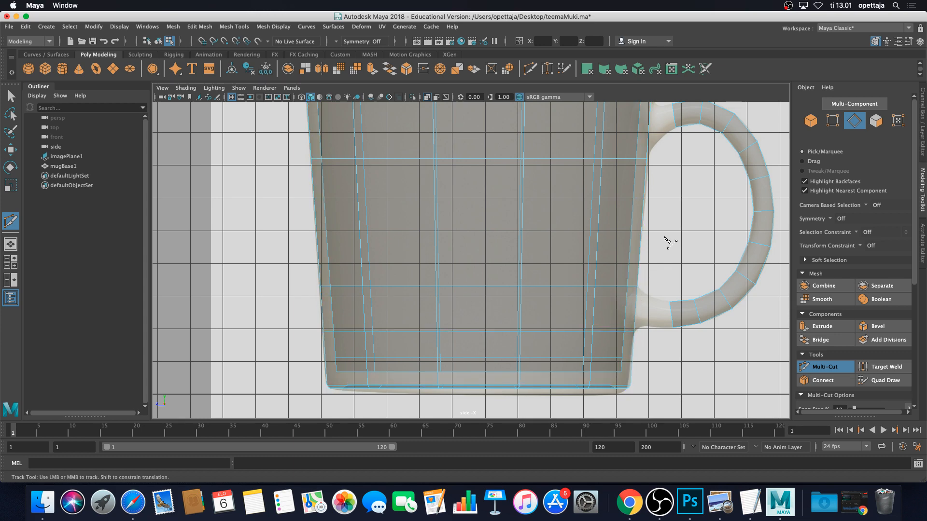
pyautogui.scroll(-3, 668, 245)
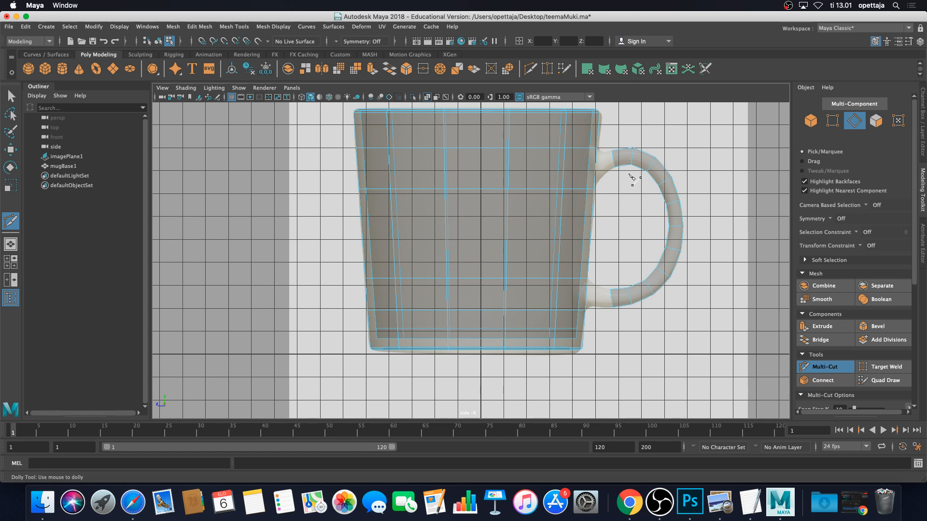
# Exit Multi-Cut and maximize the perspective view around the mug
pyautogui.press('q')
pyautogui.press('space')
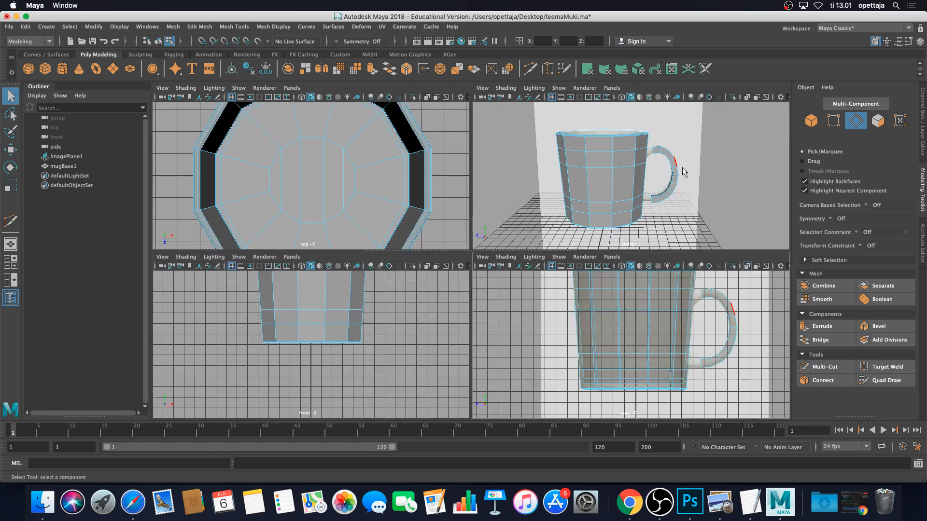
pyautogui.press('space')
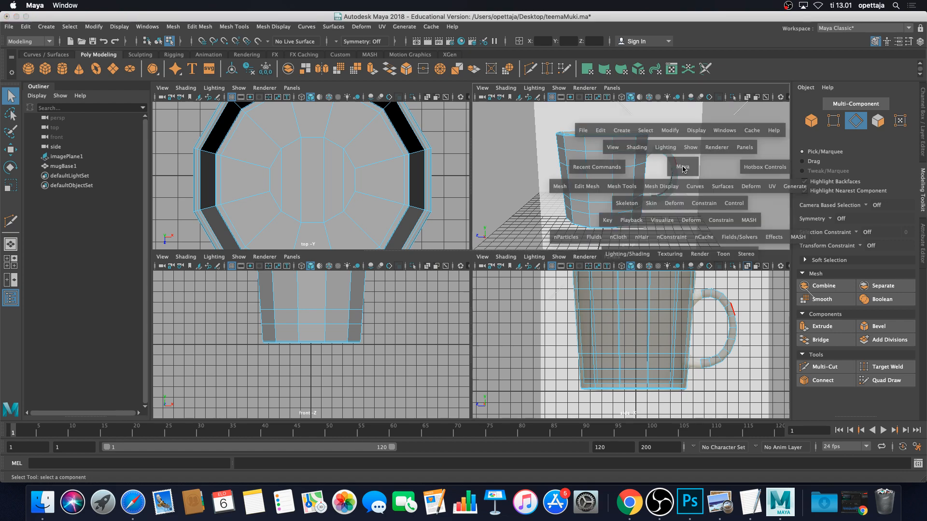
pyautogui.keyDown('alt'); pyautogui.moveTo(659, 171); pyautogui.dragTo(607, 186); pyautogui.keyUp('alt')
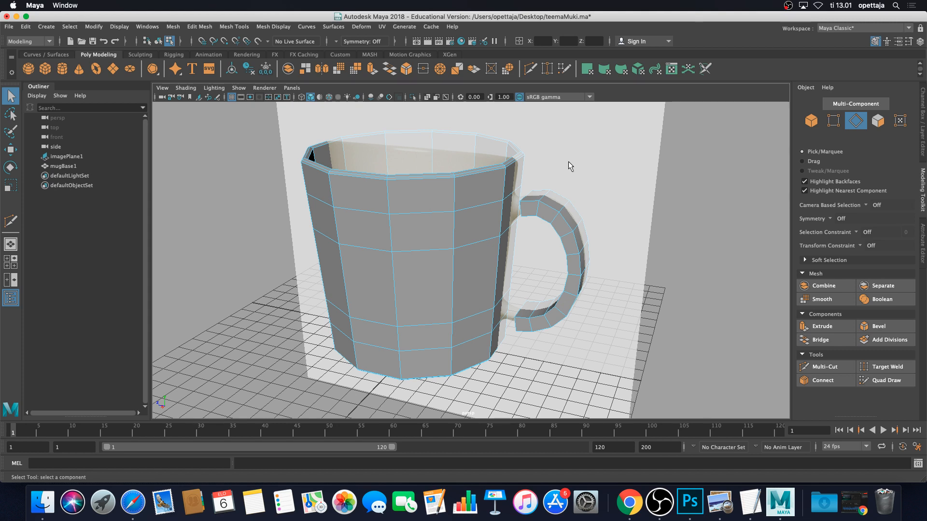
# Hide the imagePlane1 reference photo with Ctrl+H and look down on the mug
pyautogui.click(81, 158)
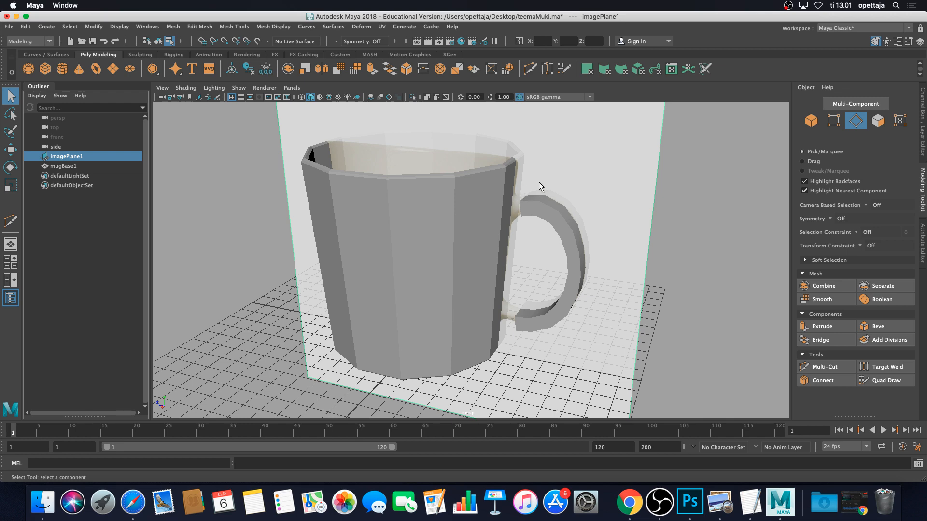
pyautogui.hotkey('ctrl', 'h')
pyautogui.keyDown('alt'); pyautogui.moveTo(610, 221); pyautogui.dragTo(531, 198); pyautogui.keyUp('alt')
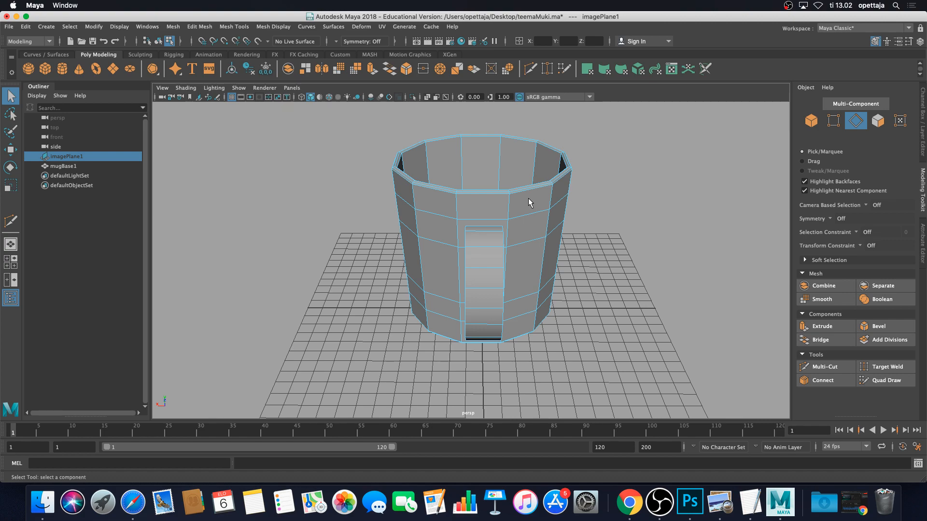
pyautogui.scroll(6, 511, 228)
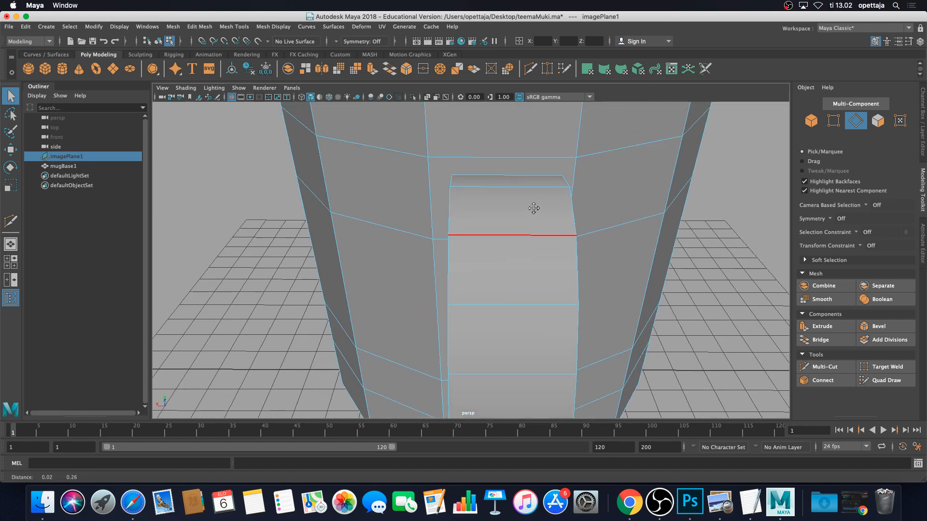
pyautogui.keyDown('alt'); pyautogui.moveTo(534, 207); pyautogui.dragTo(553, 249); pyautogui.keyUp('alt')
pyautogui.scroll(-10, 553, 249)
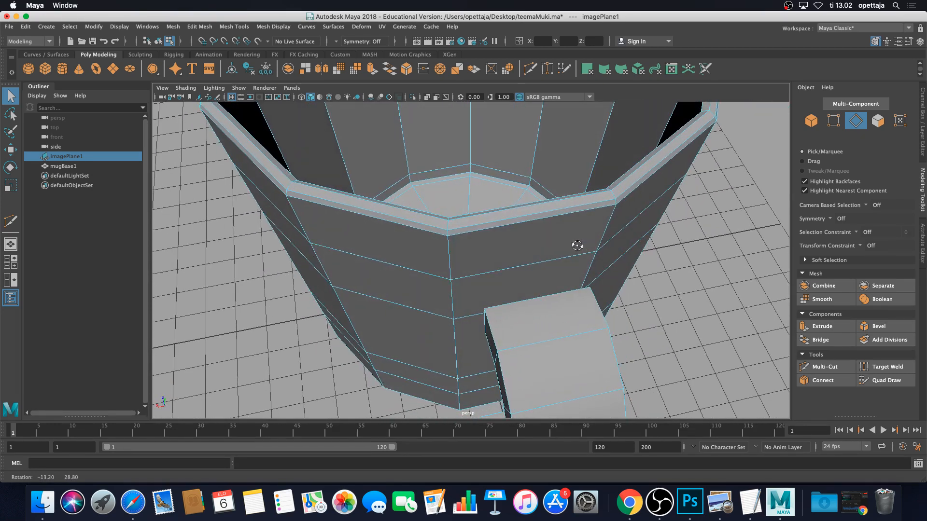
pyautogui.scroll(3, 567, 265)
pyautogui.scroll(-3, 567, 265)
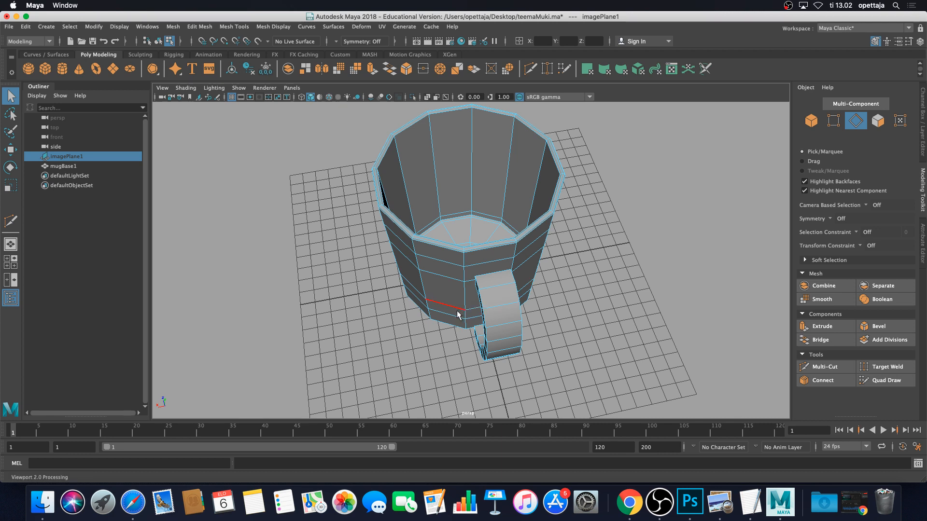
pyautogui.scroll(2, 508, 319)
pyautogui.keyDown('alt'); pyautogui.moveTo(507, 318); pyautogui.dragTo(530, 227); pyautogui.keyUp('alt')
pyautogui.scroll(3, 554, 271)
pyautogui.scroll(3, 535, 230)
pyautogui.scroll(-10, 531, 227)
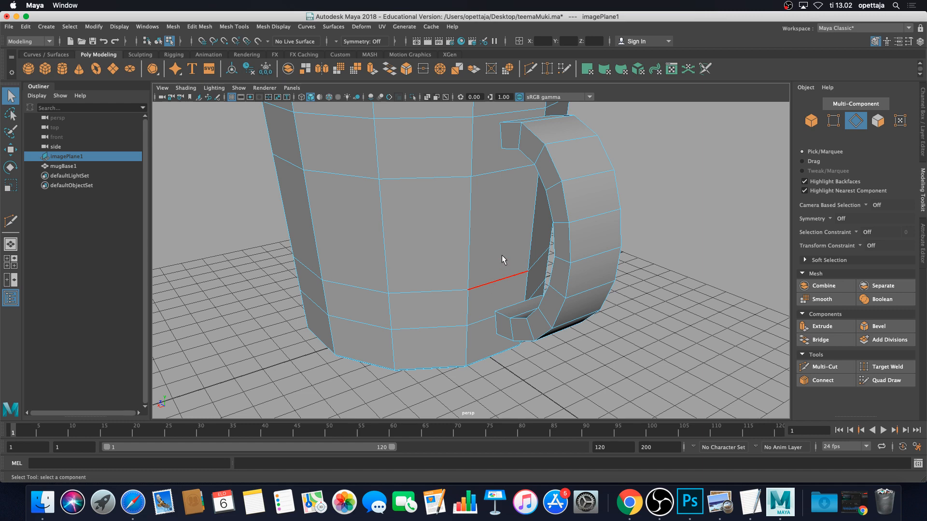
pyautogui.keyDown('alt'); pyautogui.moveTo(499, 186); pyautogui.dragTo(482, 260); pyautogui.keyUp('alt')
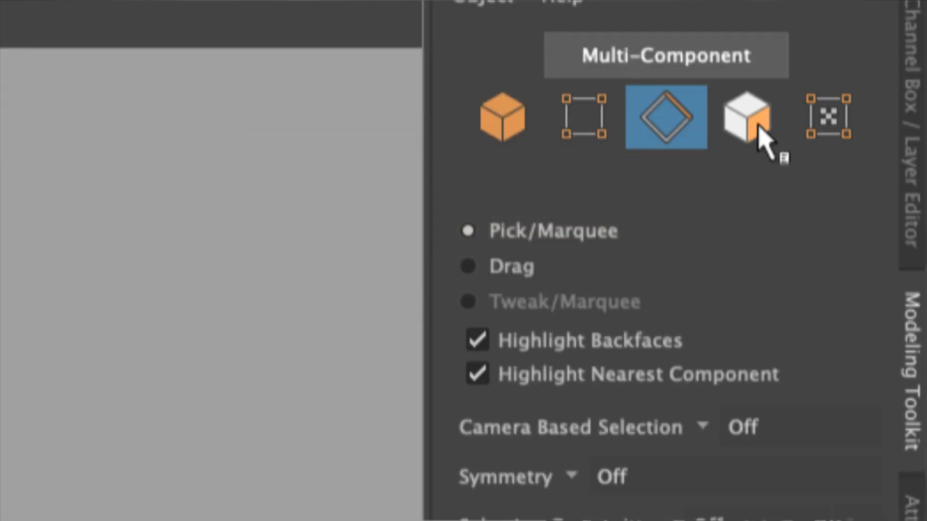
# Delete the two wall faces behind the handle's top and bottom ends
pyautogui.click(758, 128)
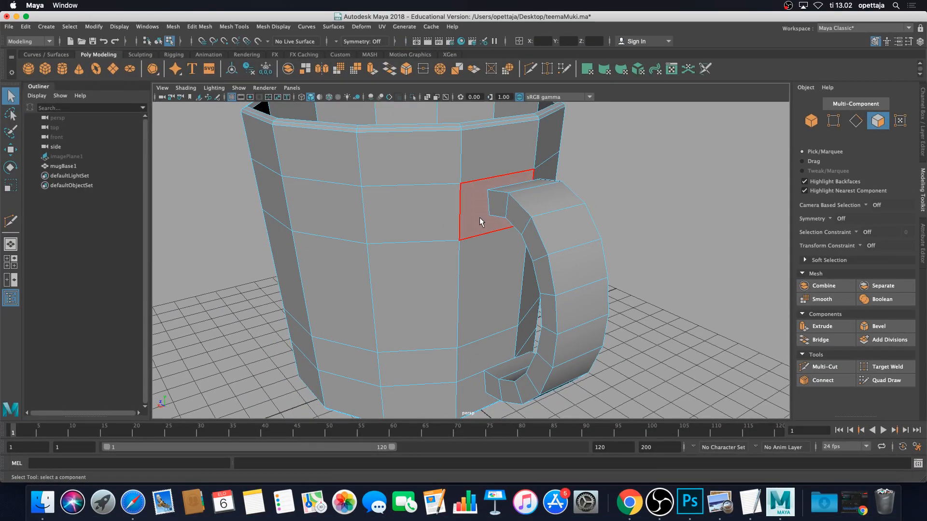
pyautogui.click(480, 222)
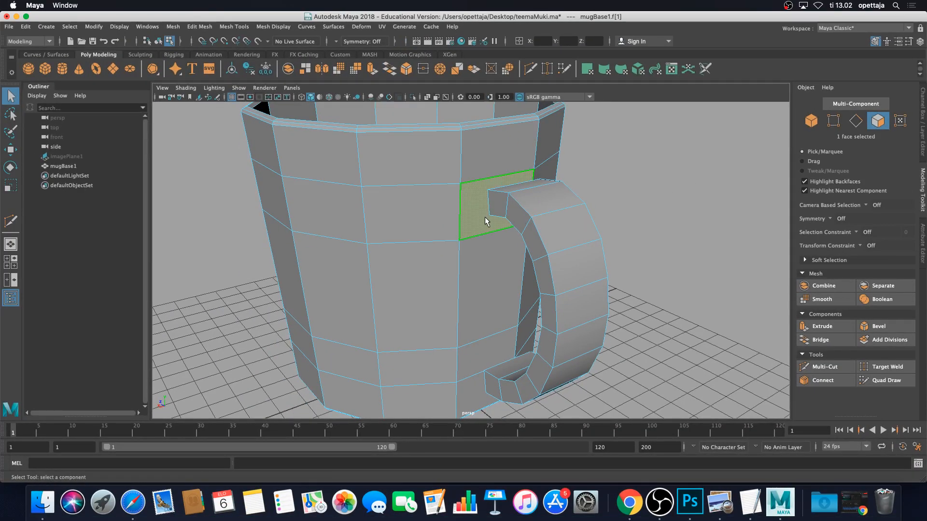
pyautogui.keyDown('shift'); pyautogui.click(478, 357); pyautogui.keyUp('shift')
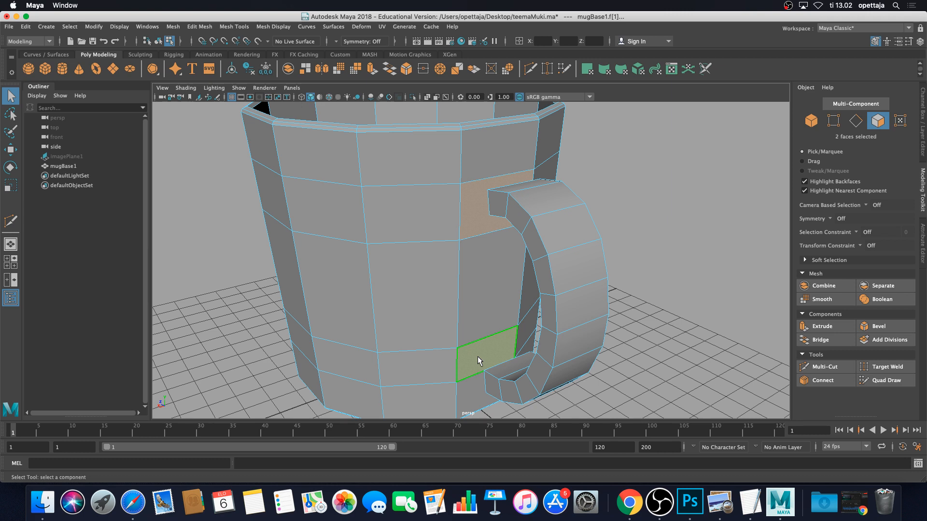
pyautogui.press('Delete')
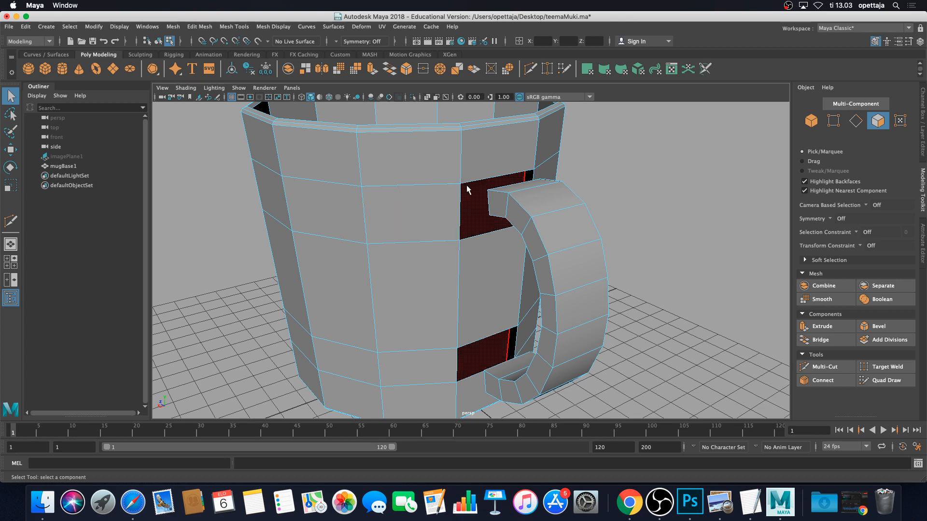
pyautogui.scroll(3, 466, 176)
pyautogui.scroll(-3, 465, 178)
pyautogui.scroll(6, 473, 189)
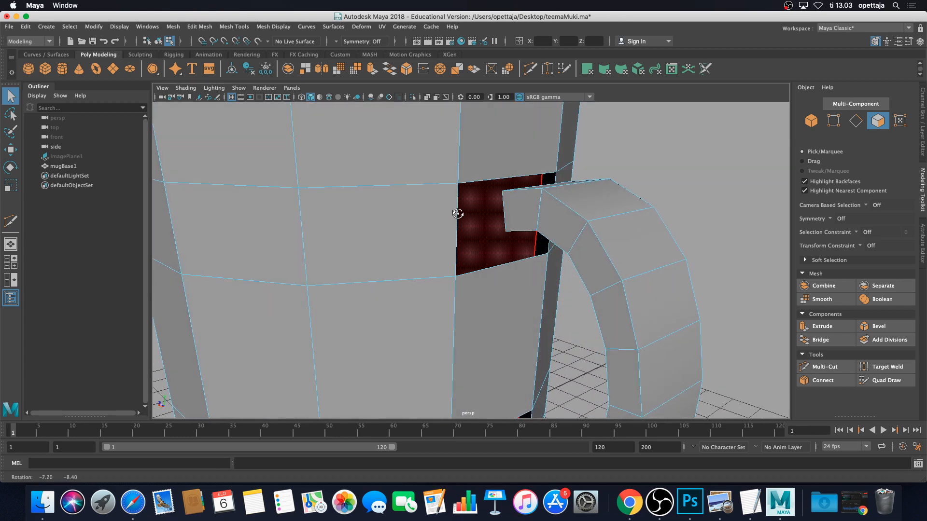
# Select the four border edges of the upper wall hole
pyautogui.click(857, 122)
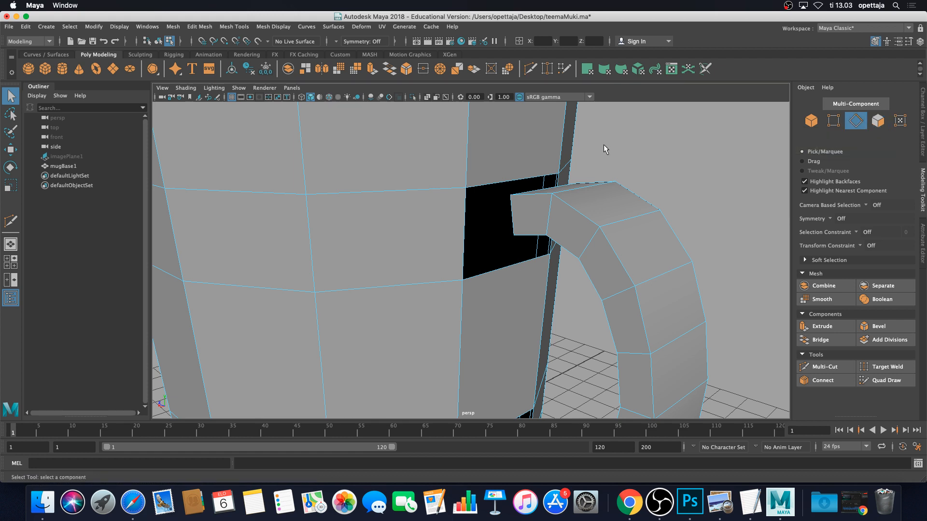
pyautogui.doubleClick(499, 187)
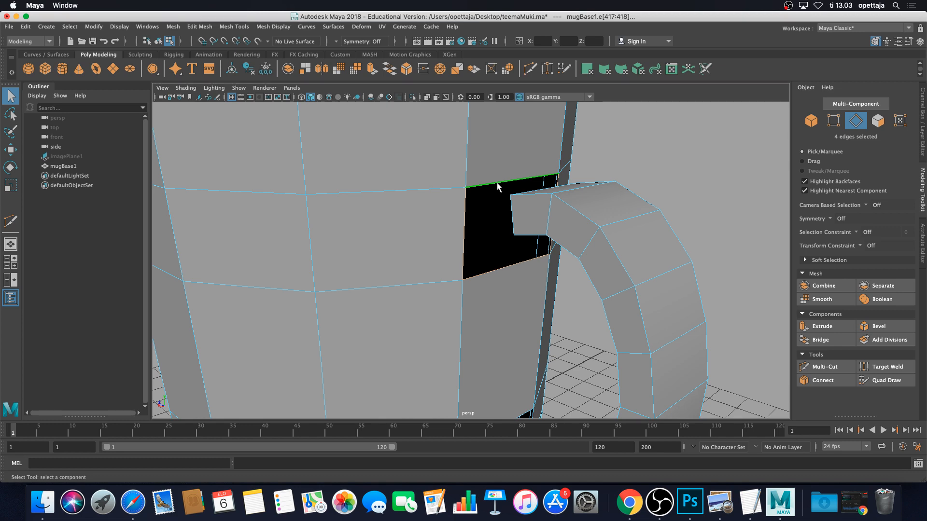
pyautogui.scroll(5, 498, 177)
pyautogui.moveTo(499, 176)
pyautogui.keyDown('alt'); pyautogui.mouseDown()
pyautogui.moveTo(488, 154)
pyautogui.moveTo(491, 177)
pyautogui.mouseUp(); pyautogui.keyUp('alt')
pyautogui.keyDown('alt'); pyautogui.moveTo(549, 200); pyautogui.dragTo(452, 124); pyautogui.keyUp('alt')
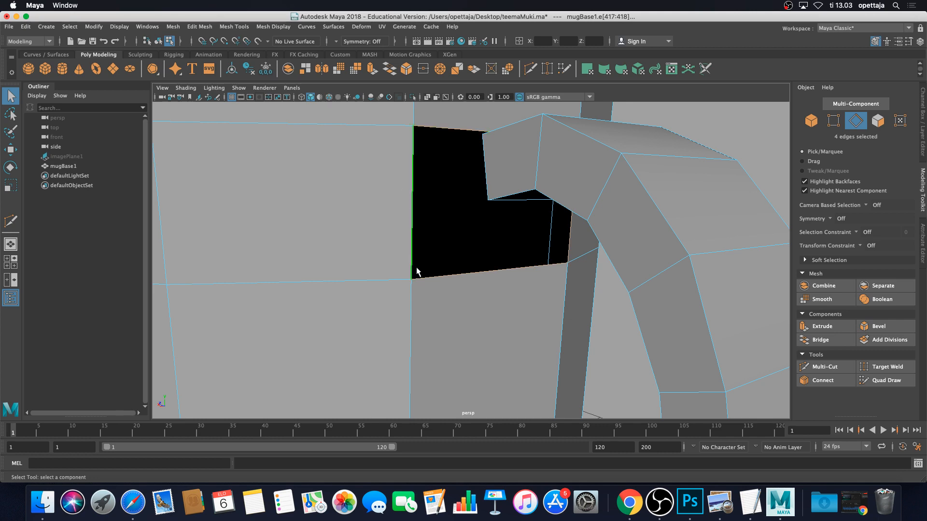
pyautogui.keyDown('alt'); pyautogui.moveTo(390, 135); pyautogui.dragTo(448, 196); pyautogui.keyUp('alt')
pyautogui.keyDown('alt'); pyautogui.moveTo(661, 254); pyautogui.dragTo(671, 245); pyautogui.keyUp('alt')
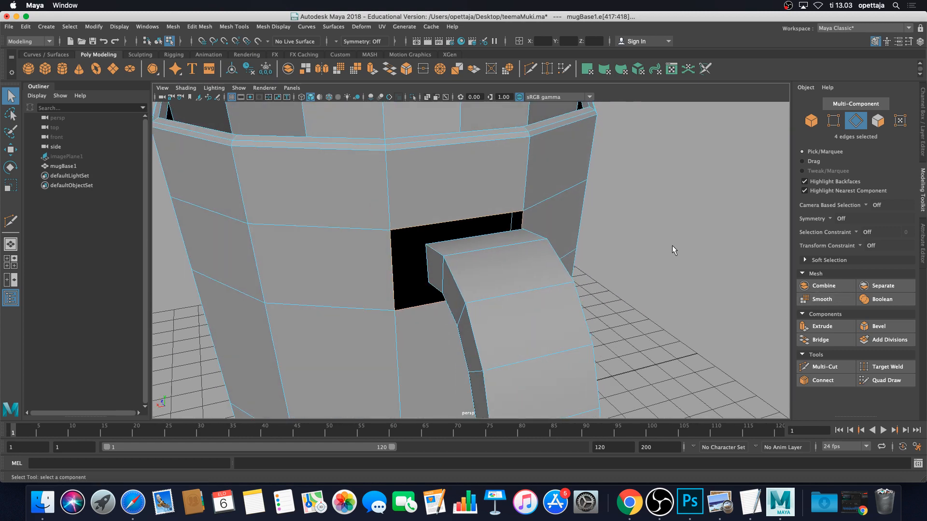
# Extrude those edges and scale the new edge loop inward around the opening
pyautogui.click(823, 326)
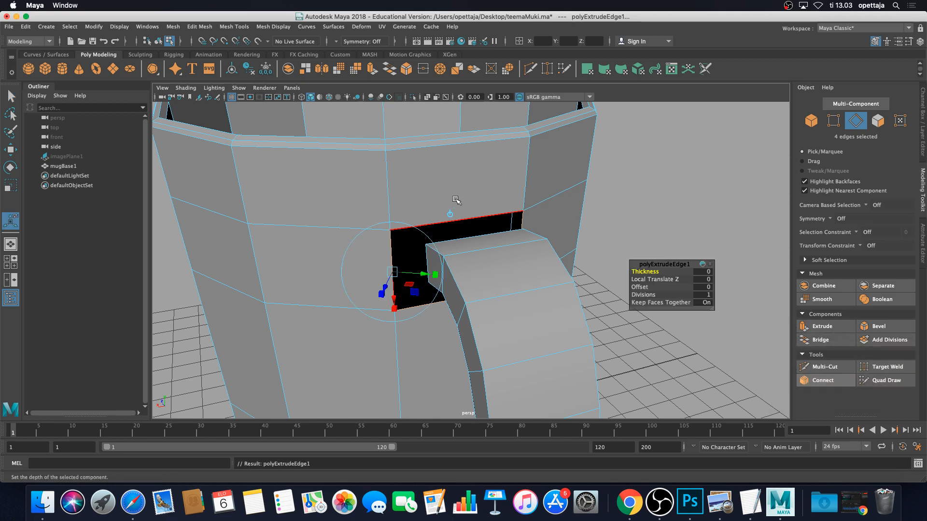
pyautogui.press('r')
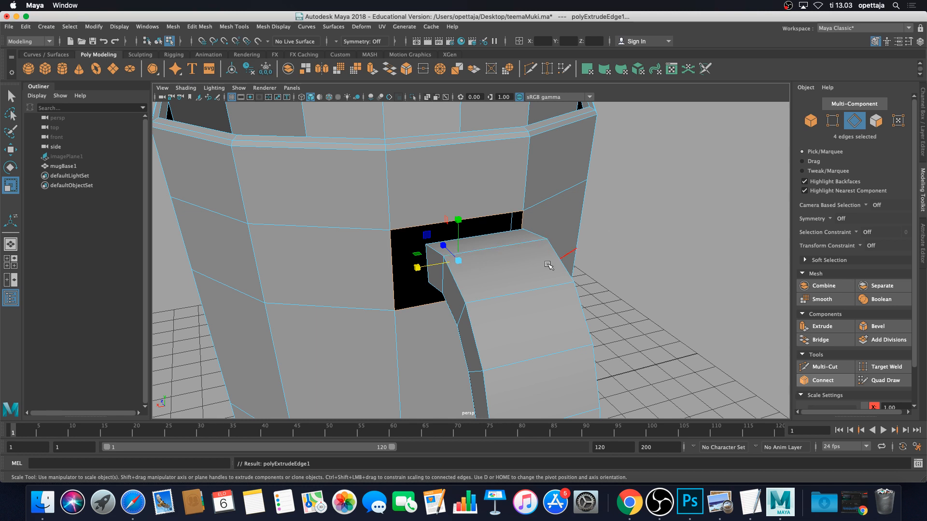
pyautogui.moveTo(458, 262); pyautogui.dragTo(436, 260)
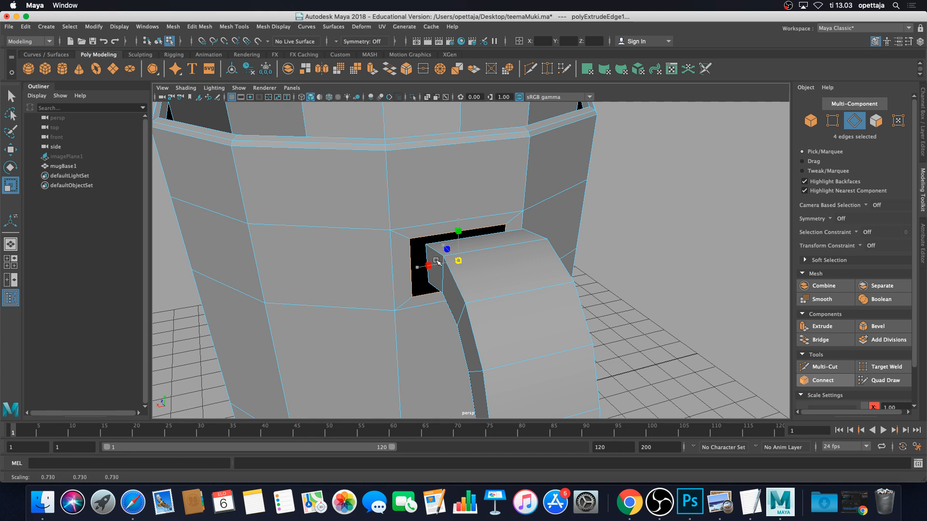
pyautogui.keyDown('alt'); pyautogui.moveTo(435, 260); pyautogui.dragTo(492, 265); pyautogui.keyUp('alt')
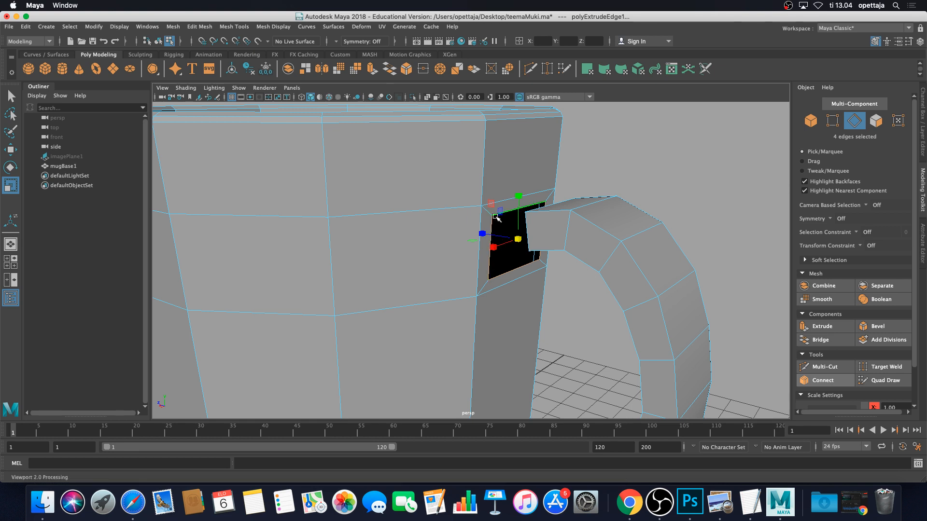
# Undo the earlier edge scaling, extrusion and selection change, and clear the edge selection
pyautogui.scroll(-5, 518, 292)
pyautogui.moveTo(518, 291)
pyautogui.keyDown('alt'); pyautogui.mouseDown(button='middle')
pyautogui.moveTo(509, 241)
pyautogui.moveTo(530, 297)
pyautogui.mouseUp(button='middle'); pyautogui.keyUp('alt')
pyautogui.scroll(5, 508, 241)
pyautogui.scroll(-4, 510, 242)
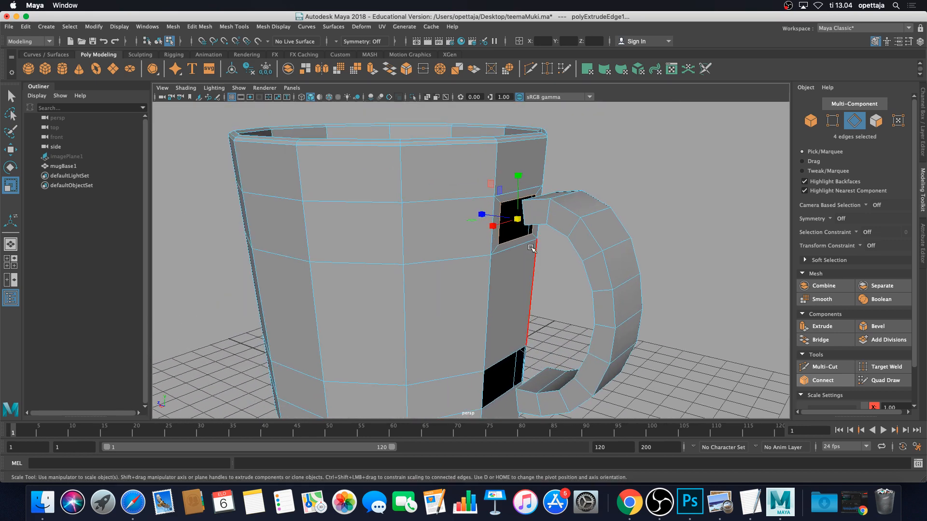
pyautogui.press('z')
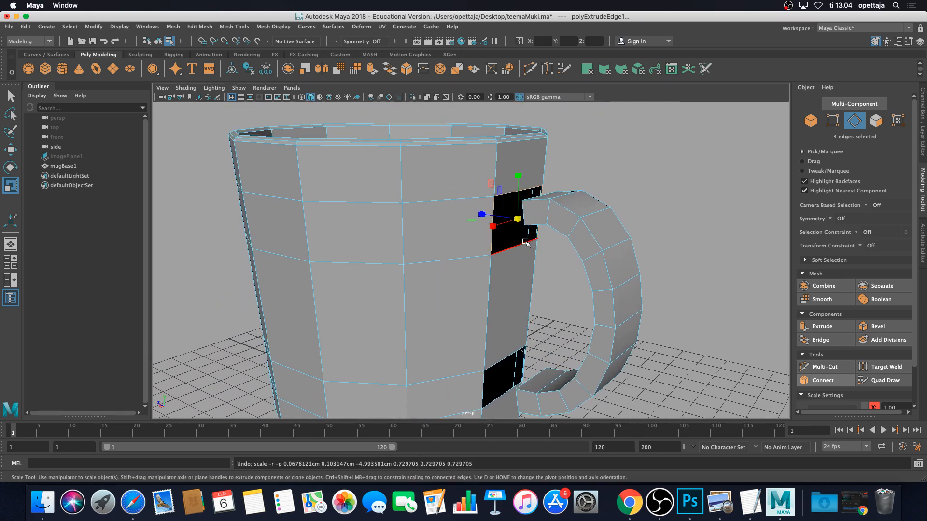
pyautogui.press('z')
pyautogui.press('z')
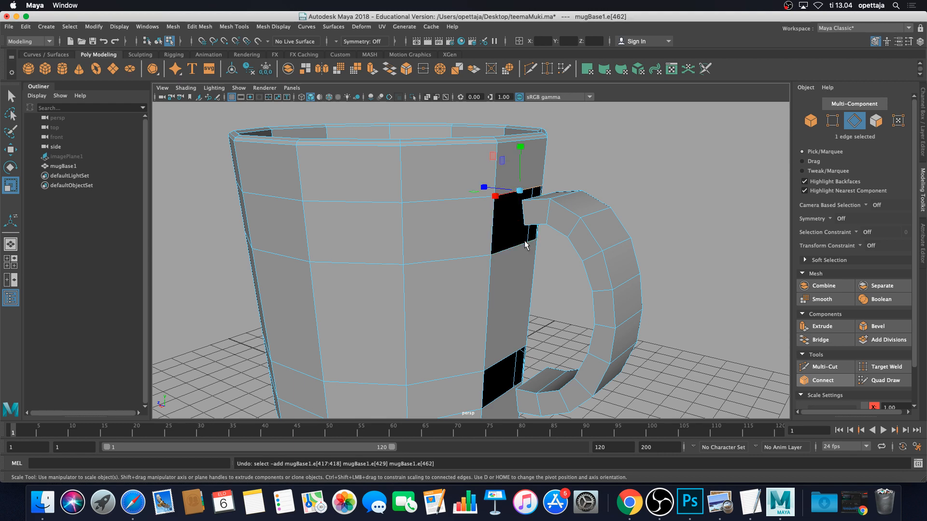
pyautogui.press('z')
pyautogui.press('z')
pyautogui.click(559, 273)
# Select the upper hole's four-edge border loop and extrude it afresh with zero offset
pyautogui.scroll(5, 553, 274)
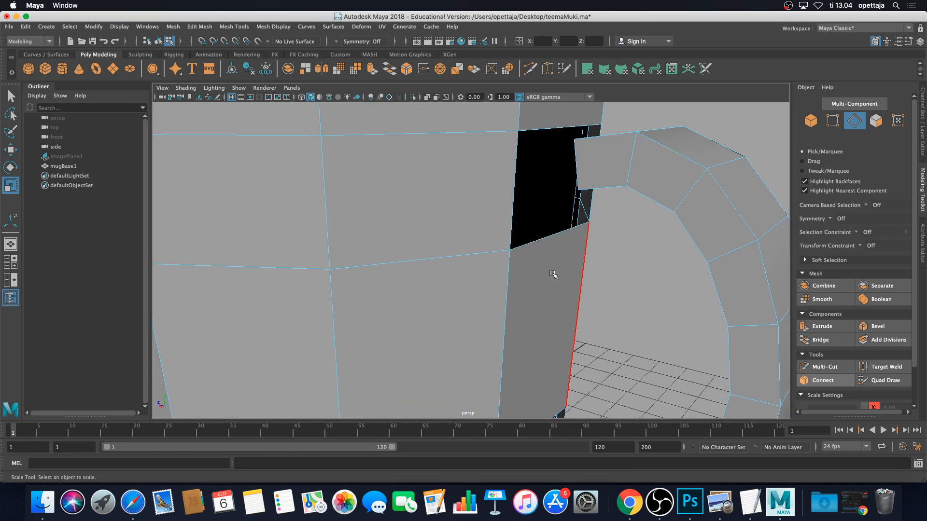
pyautogui.keyDown('alt'); pyautogui.moveTo(541, 252); pyautogui.dragTo(526, 281, button='middle'); pyautogui.keyUp('alt')
pyautogui.doubleClick(493, 223)
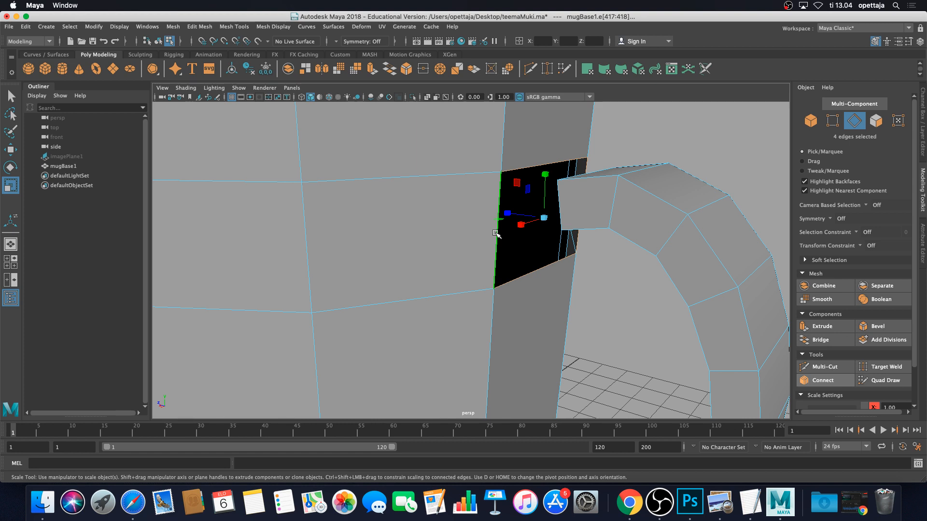
pyautogui.moveTo(543, 218); pyautogui.dragTo(538, 214)
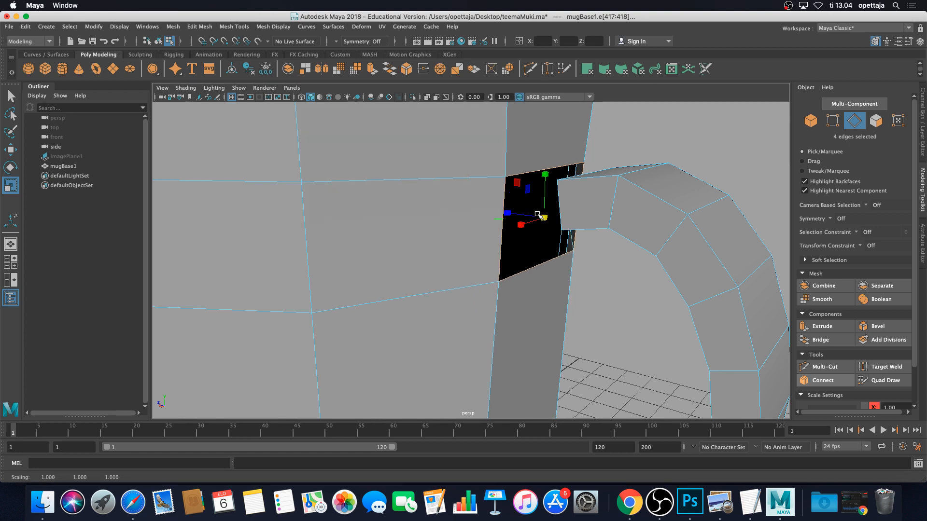
pyautogui.press('super+z')
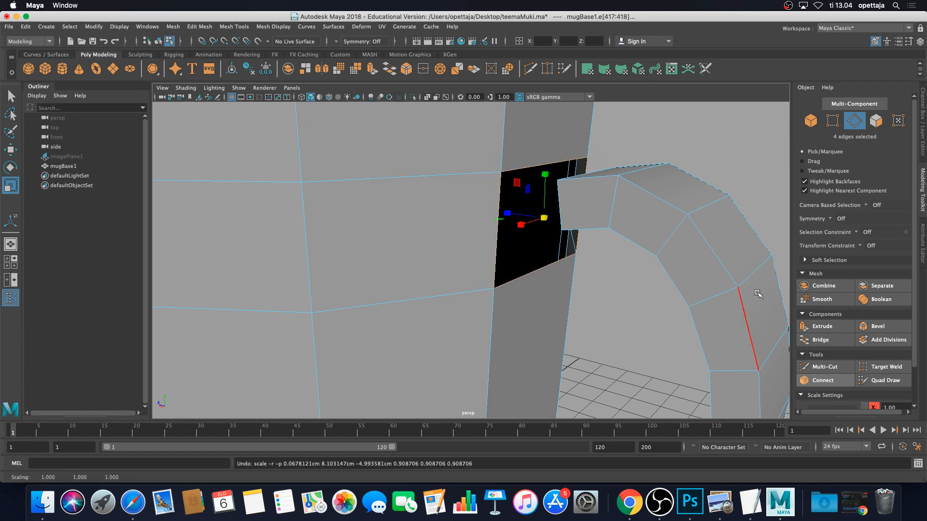
pyautogui.click(822, 326)
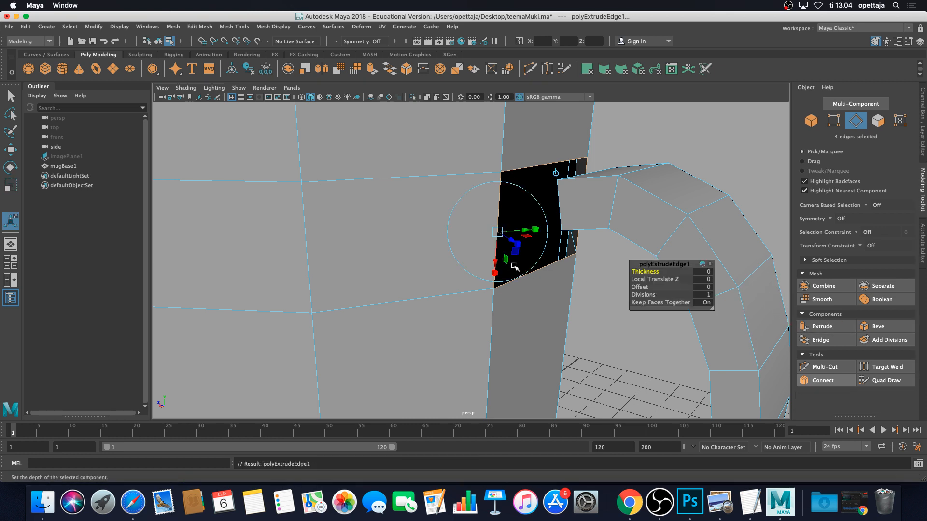
# Scale the extruded upper-hole edges to 0.7 on X, Y and Z
pyautogui.press('r')
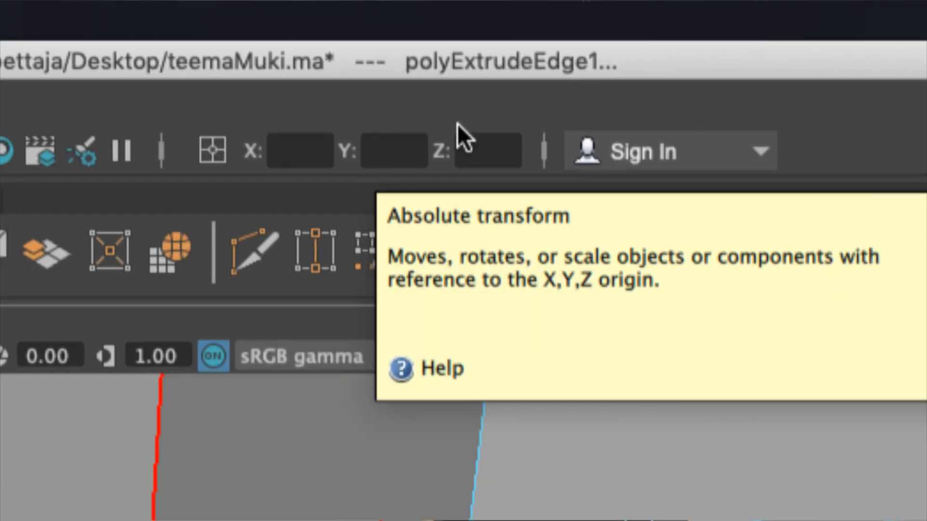
pyautogui.click(294, 151)
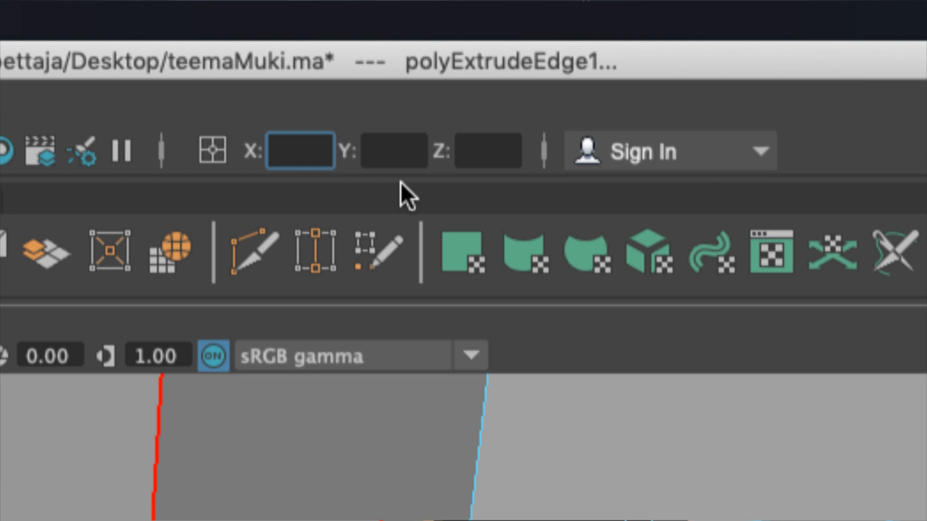
pyautogui.write('0.7')
pyautogui.press('Tab')
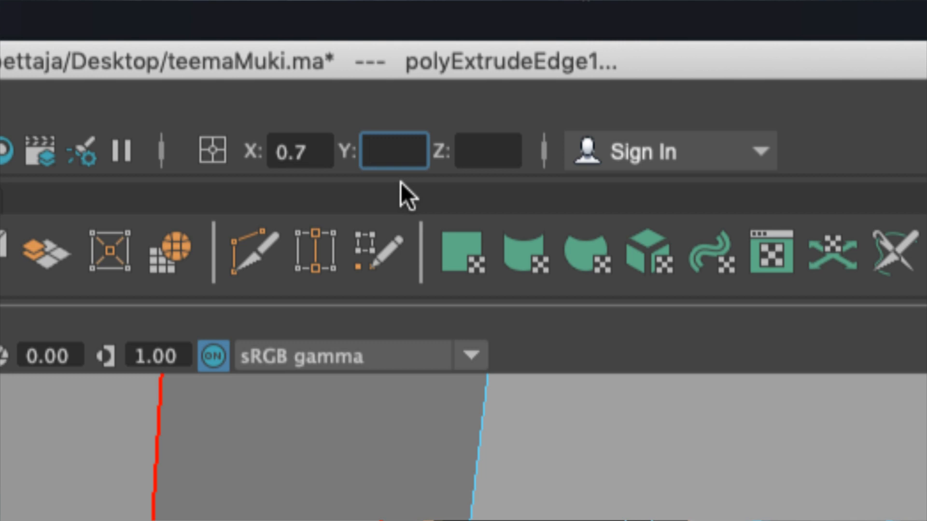
pyautogui.write('0.7')
pyautogui.press('Tab')
pyautogui.write('0.')
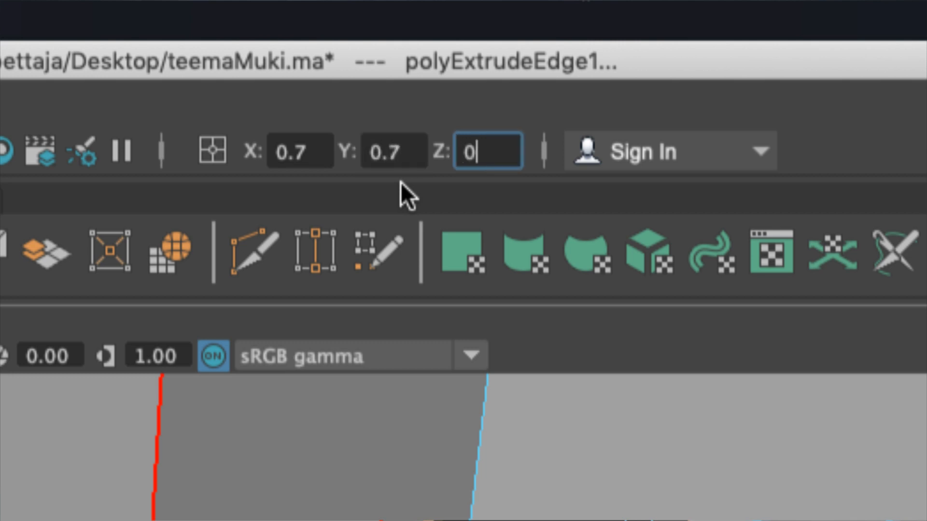
pyautogui.write('7')
pyautogui.press('BackSpace')
pyautogui.write('.7')
pyautogui.press('Return')
# Inspect the narrowed hole from several angles, then undo the 0.7 scale
pyautogui.scroll(-5, 444, 420)
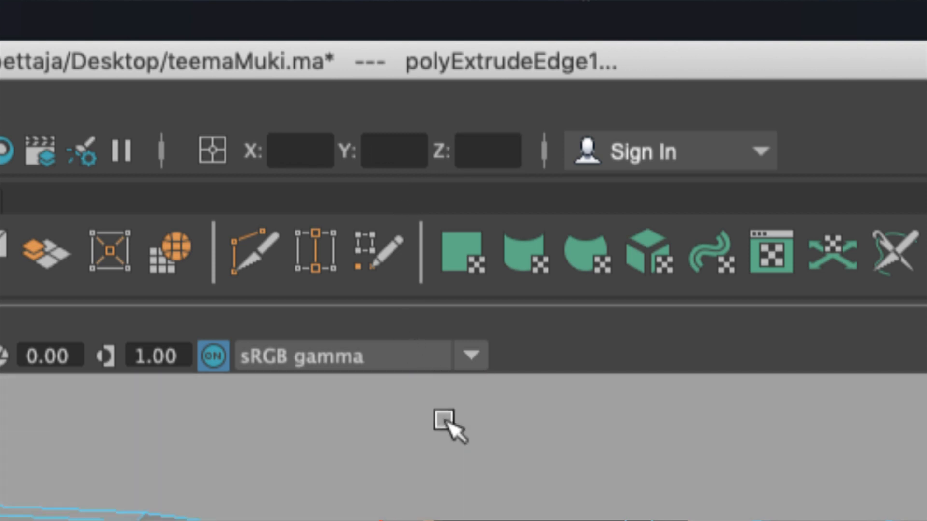
pyautogui.scroll(3, 445, 421)
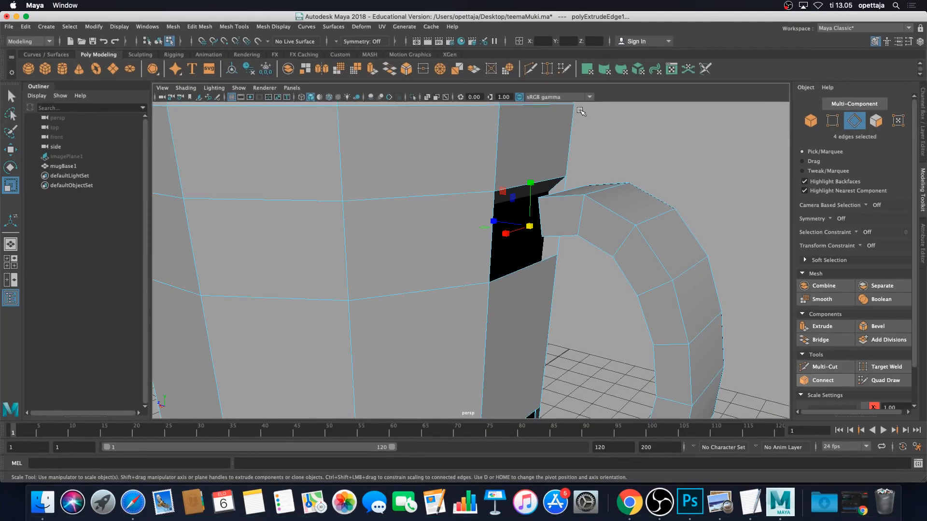
pyautogui.moveTo(552, 176)
pyautogui.keyDown('alt'); pyautogui.mouseDown()
pyautogui.moveTo(441, 164)
pyautogui.moveTo(414, 182)
pyautogui.moveTo(447, 161)
pyautogui.moveTo(546, 169)
pyautogui.moveTo(552, 185)
pyautogui.mouseUp(); pyautogui.keyUp('alt')
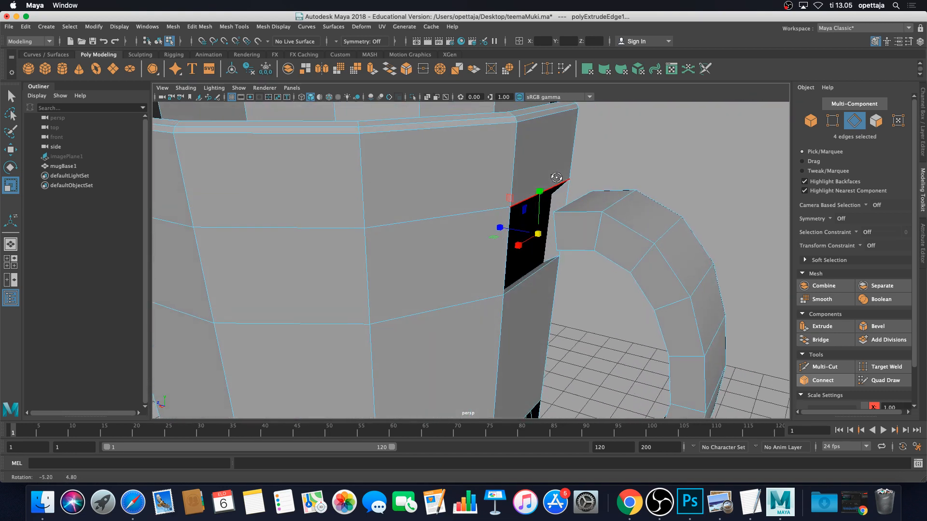
pyautogui.keyDown('alt'); pyautogui.moveTo(557, 187); pyautogui.dragTo(502, 128, button='middle'); pyautogui.keyUp('alt')
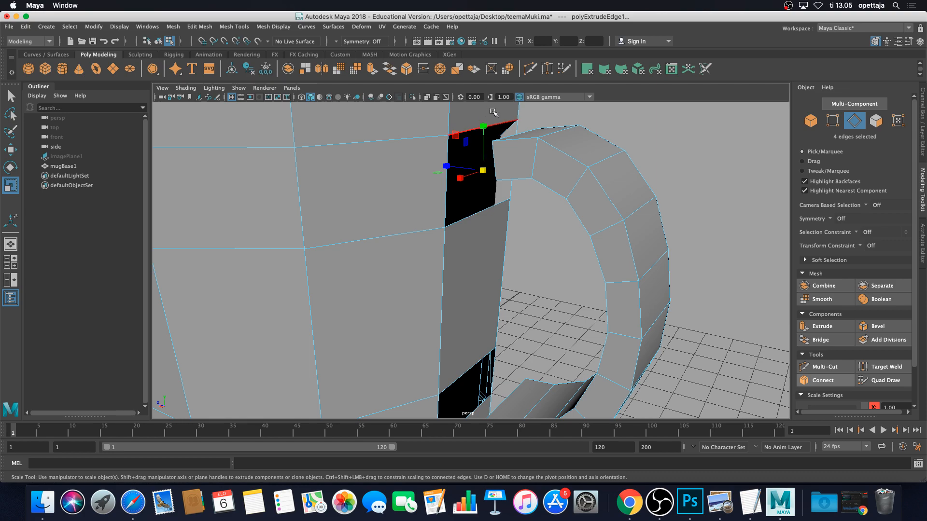
pyautogui.scroll(-3, 495, 113)
pyautogui.keyDown('alt'); pyautogui.moveTo(509, 145); pyautogui.dragTo(484, 145); pyautogui.keyUp('alt')
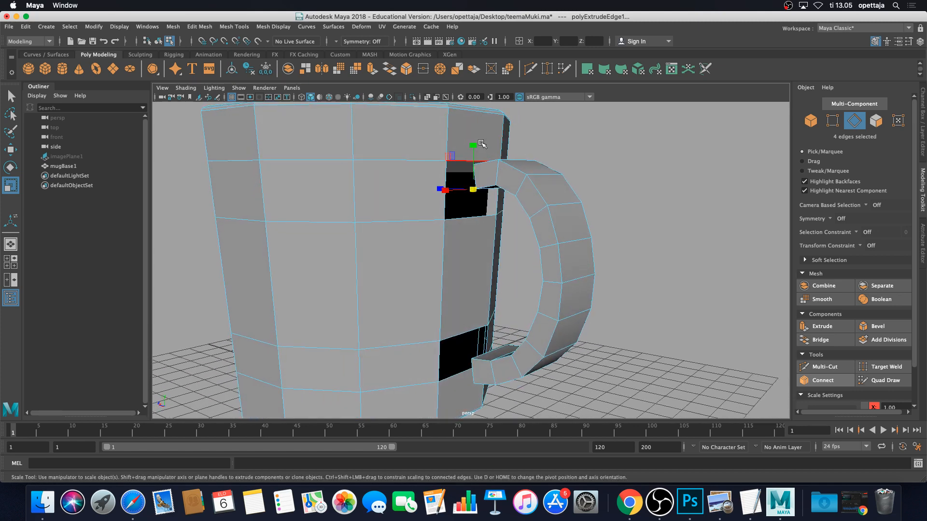
pyautogui.hotkey('ctrl', 'z')
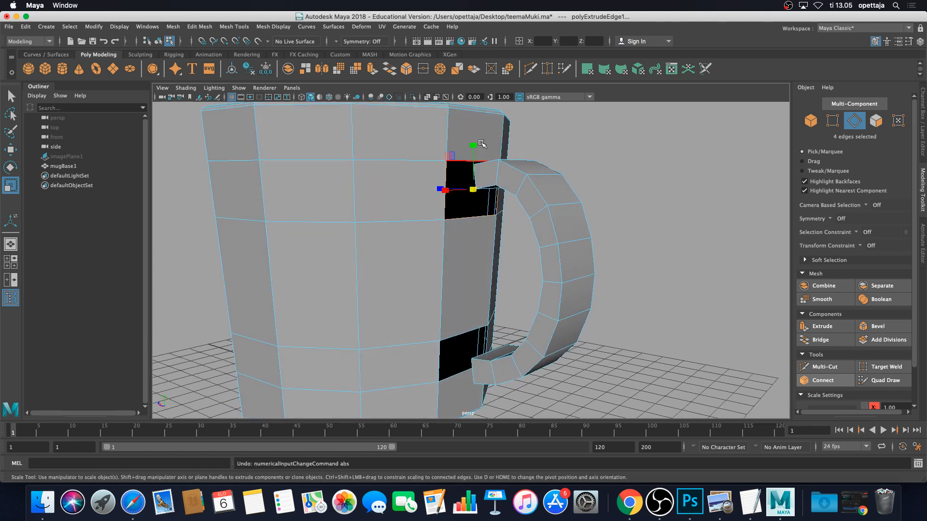
pyautogui.scroll(3, 540, 144)
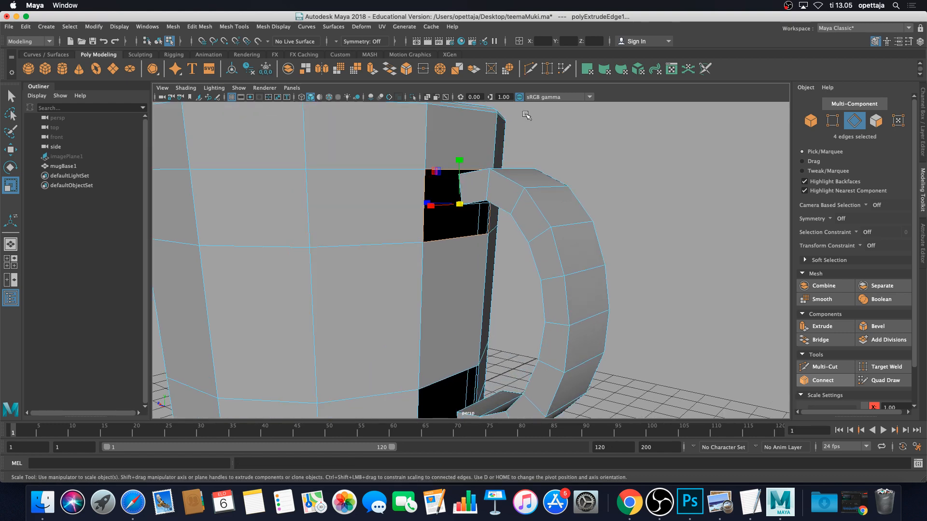
# Undo the accidental scale-field edits and stray edge selections
pyautogui.click(544, 41)
pyautogui.press('Tab')
pyautogui.press('7')
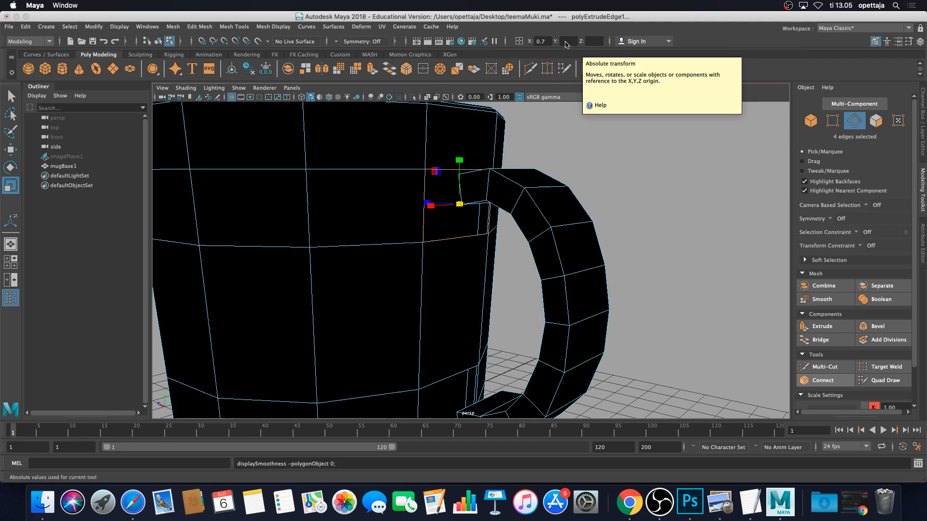
pyautogui.press('super+z')
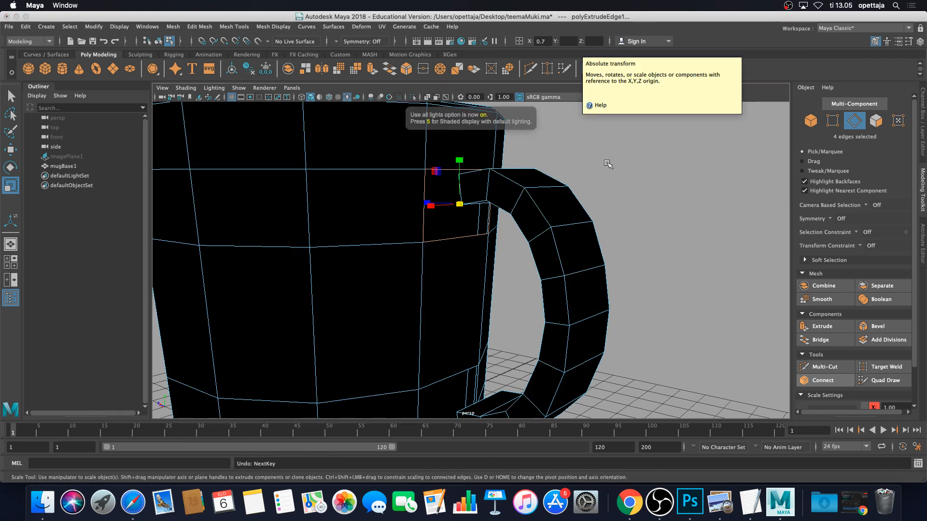
pyautogui.click(575, 175)
pyautogui.click(372, 187)
pyautogui.press('super+z')
pyautogui.press('super+z')
pyautogui.press('super+z')
pyautogui.press('super+z')
pyautogui.press('super+z')
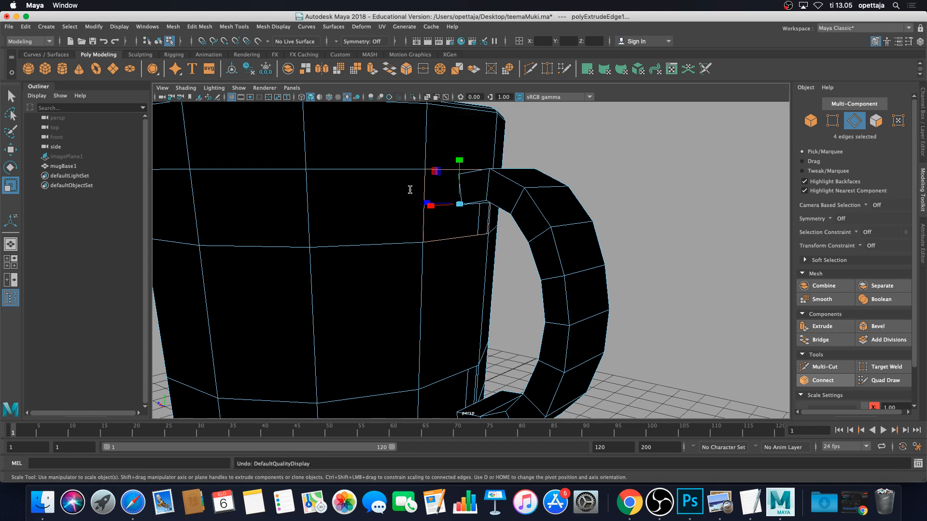
pyautogui.press('super+z')
pyautogui.scroll(-5, 409, 190)
pyautogui.keyDown('alt'); pyautogui.moveTo(411, 191); pyautogui.dragTo(425, 212); pyautogui.keyUp('alt')
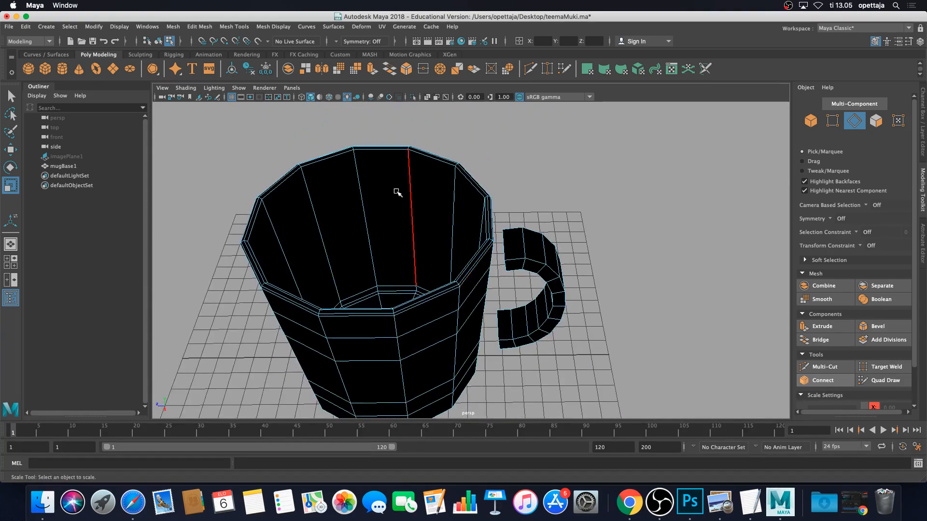
# Turn off all-lights shading so the mug shows grey, and select the upper hole's border edges
pyautogui.click(348, 97)
pyautogui.keyDown('alt'); pyautogui.moveTo(517, 157); pyautogui.dragTo(478, 138); pyautogui.keyUp('alt')
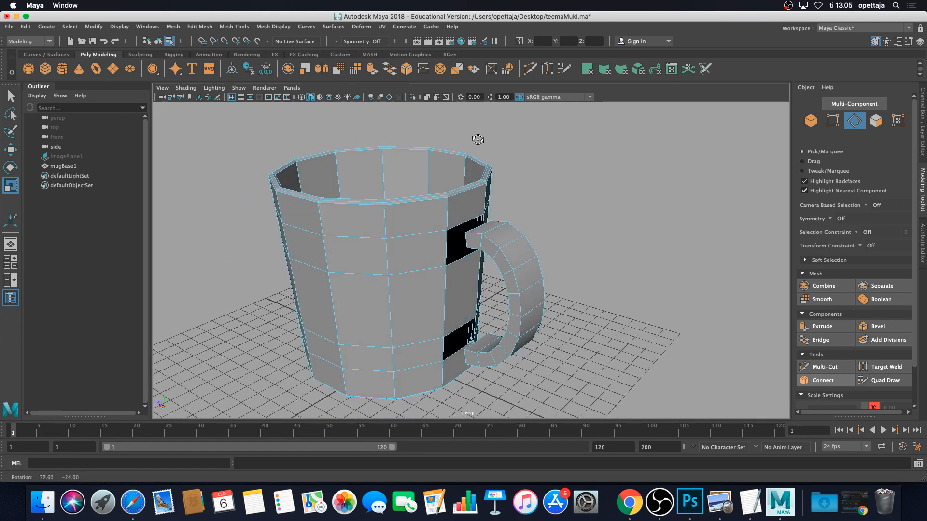
pyautogui.scroll(5, 426, 188)
pyautogui.doubleClick(419, 161)
pyautogui.keyDown('alt'); pyautogui.moveTo(419, 164); pyautogui.dragTo(418, 157); pyautogui.keyUp('alt')
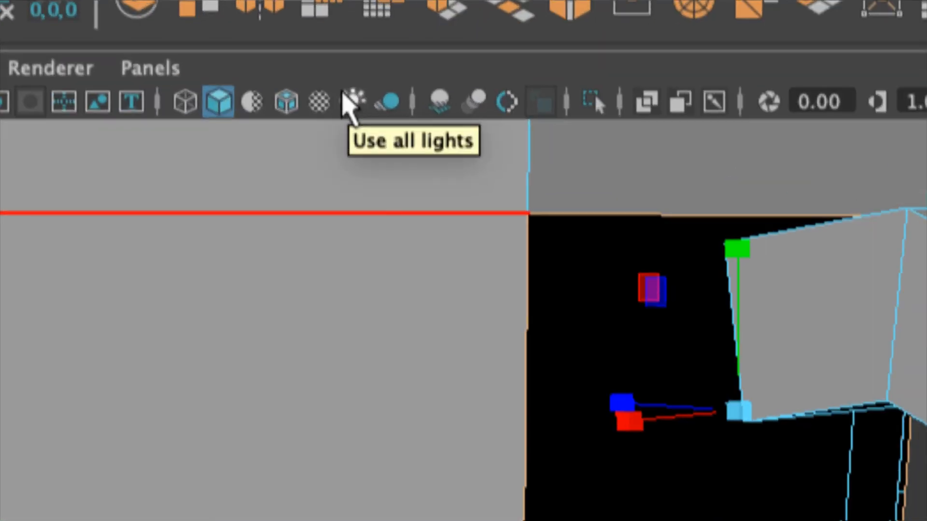
# Toggle all-lights shading on and off, ending in default grey shading
pyautogui.click(353, 99)
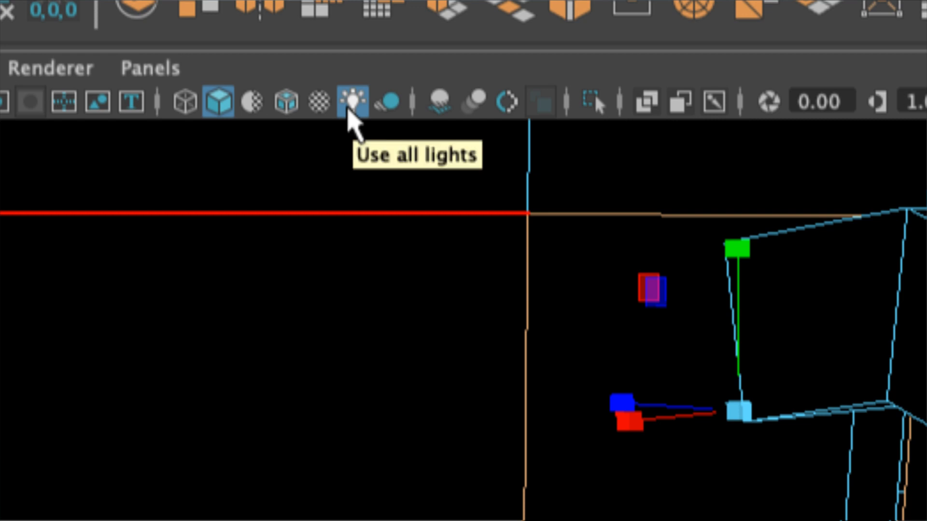
pyautogui.click(348, 110)
pyautogui.click(349, 111)
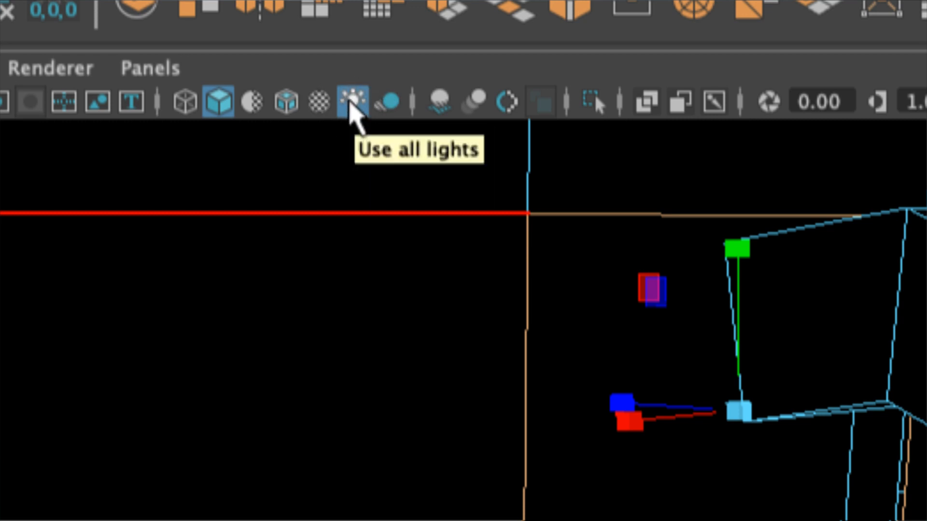
pyautogui.click(351, 101)
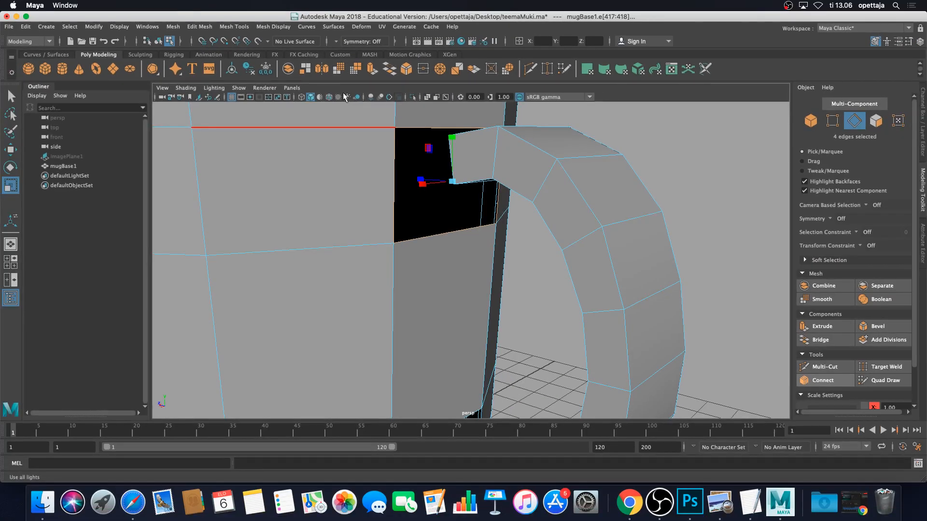
# Extrude the four border edges of the upper hole again
pyautogui.moveTo(451, 181); pyautogui.dragTo(437, 183)
pyautogui.press('super+z')
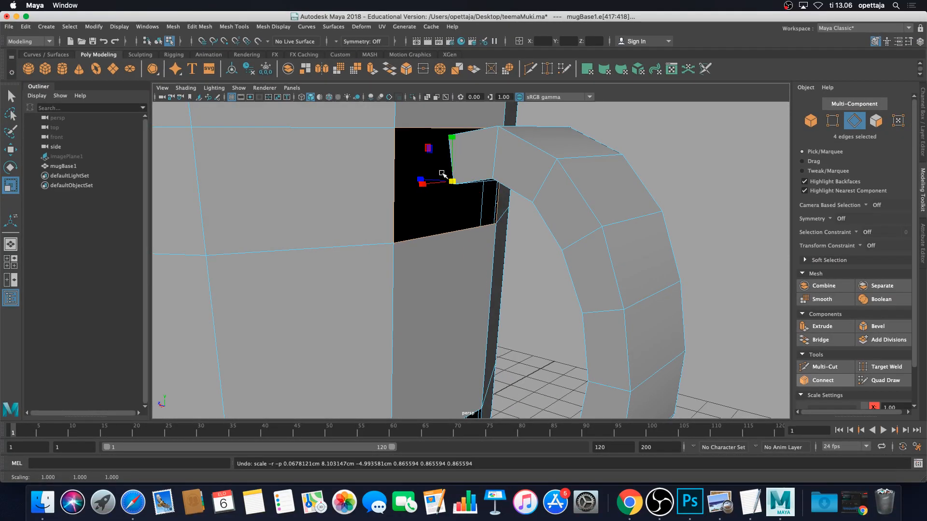
pyautogui.scroll(-5, 617, 260)
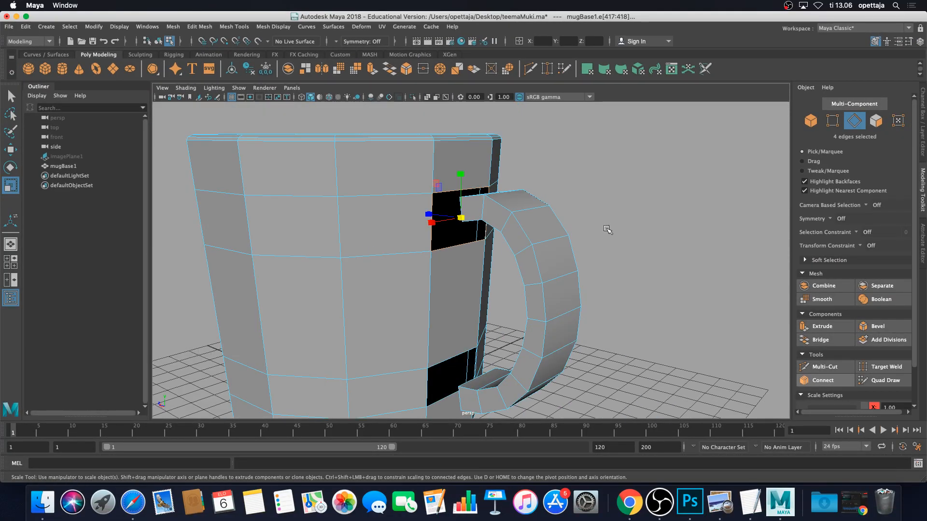
pyautogui.click(826, 327)
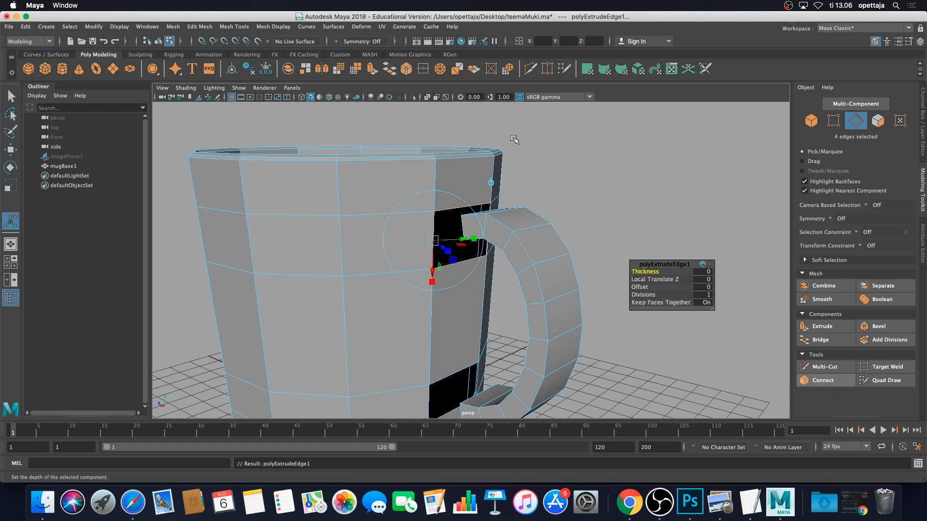
# Scale the extruded edges 0.7 vertically and raise them to the handle's top end
pyautogui.press('r')
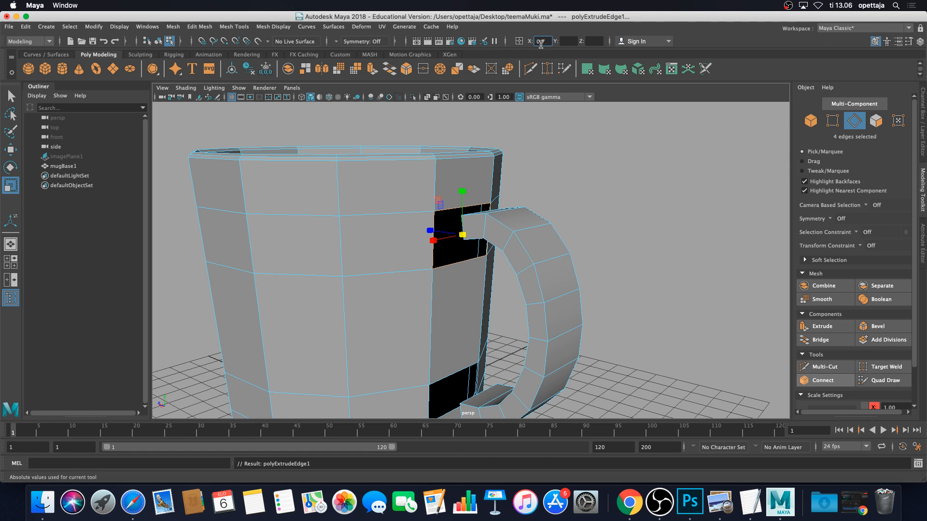
pyautogui.press('Tab')
pyautogui.press('Return')
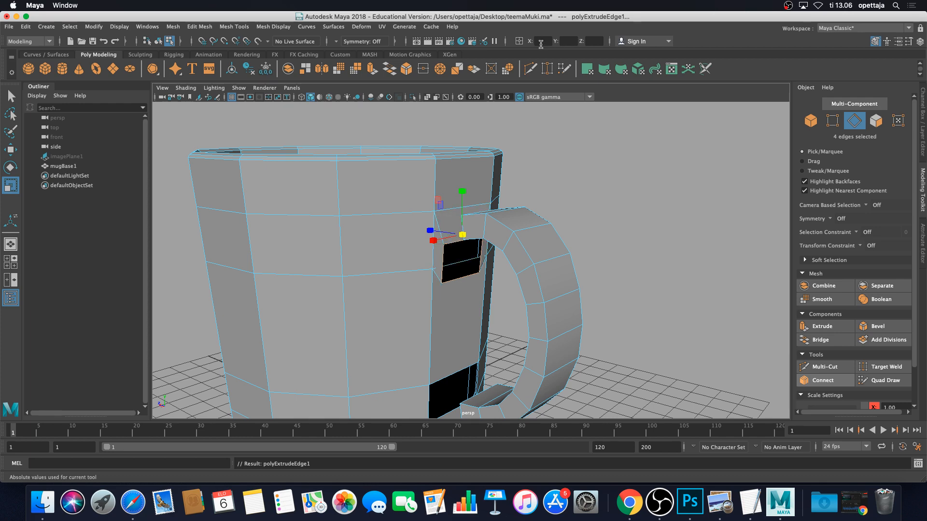
pyautogui.keyDown('alt'); pyautogui.moveTo(502, 188); pyautogui.dragTo(547, 159); pyautogui.keyUp('alt')
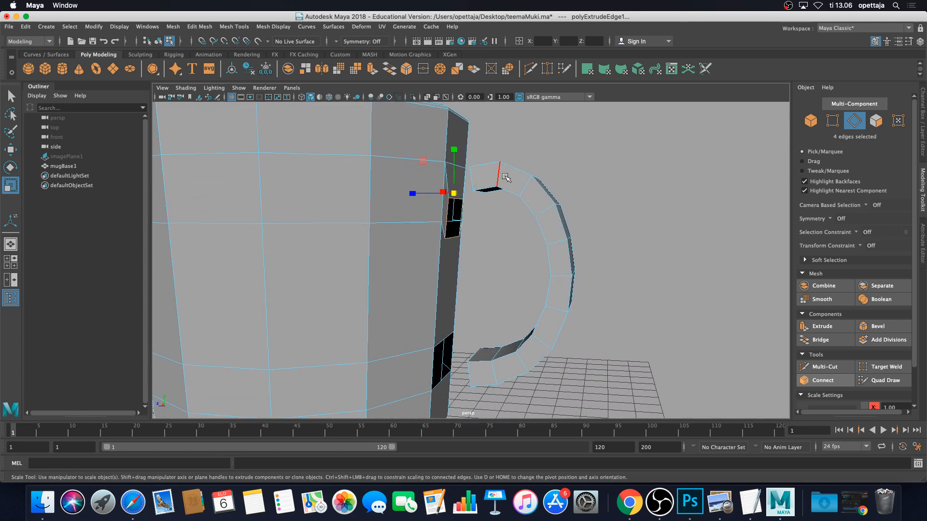
pyautogui.press('w')
pyautogui.moveTo(453, 172); pyautogui.dragTo(458, 146)
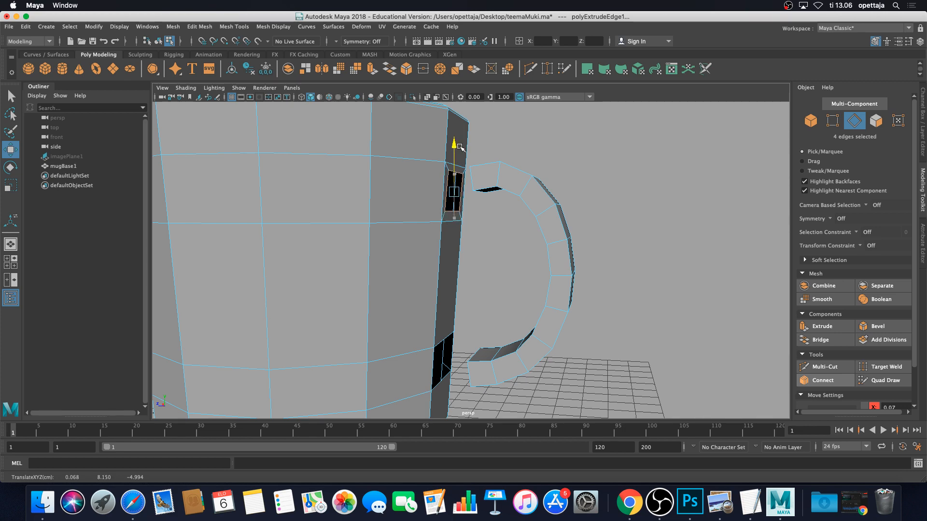
pyautogui.moveTo(468, 199)
pyautogui.keyDown('alt'); pyautogui.mouseDown()
pyautogui.moveTo(467, 191)
pyautogui.moveTo(468, 202)
pyautogui.moveTo(453, 203)
pyautogui.mouseUp(); pyautogui.keyUp('alt')
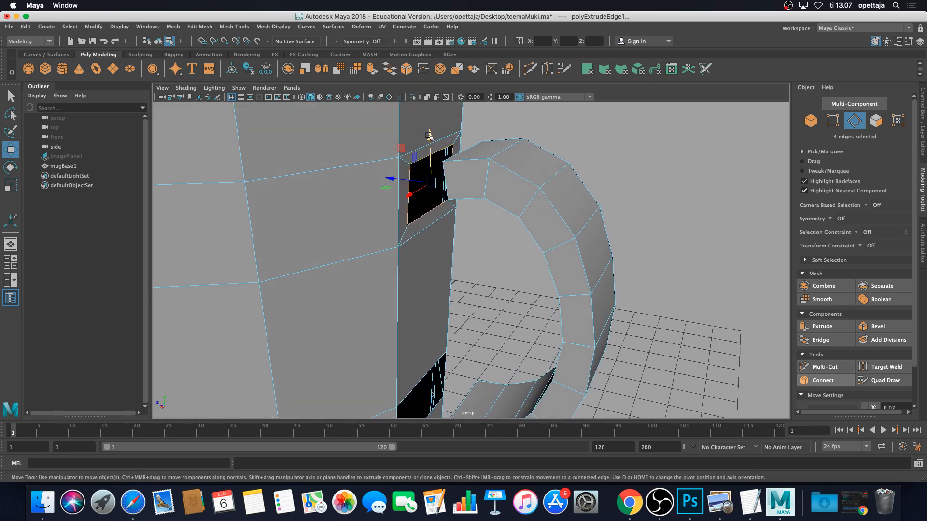
pyautogui.moveTo(428, 135); pyautogui.dragTo(430, 139)
# Select the lower hole's border edges and extrude them
pyautogui.keyDown('alt'); pyautogui.moveTo(447, 190); pyautogui.dragTo(472, 175); pyautogui.keyUp('alt')
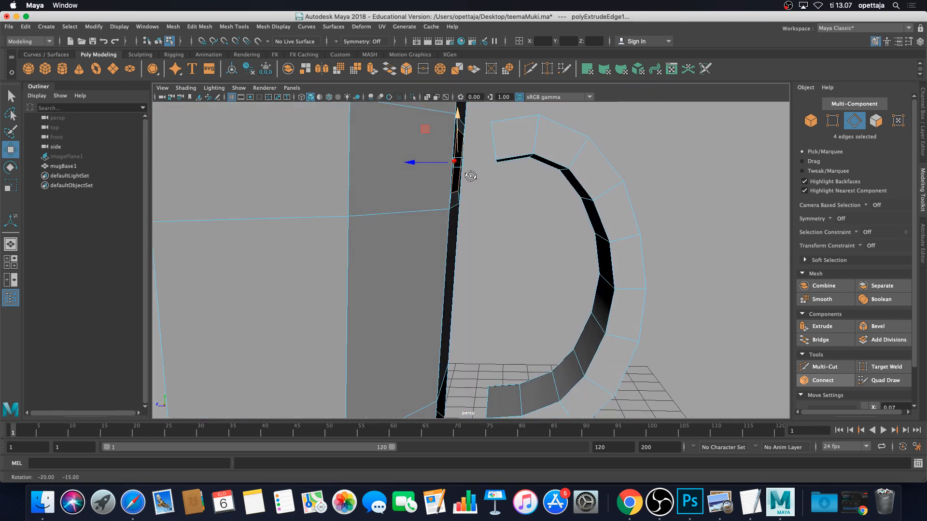
pyautogui.keyDown('alt'); pyautogui.moveTo(488, 245); pyautogui.dragTo(462, 150, button='middle'); pyautogui.keyUp('alt')
pyautogui.keyDown('alt'); pyautogui.moveTo(462, 149); pyautogui.dragTo(476, 183, button='right'); pyautogui.keyUp('alt')
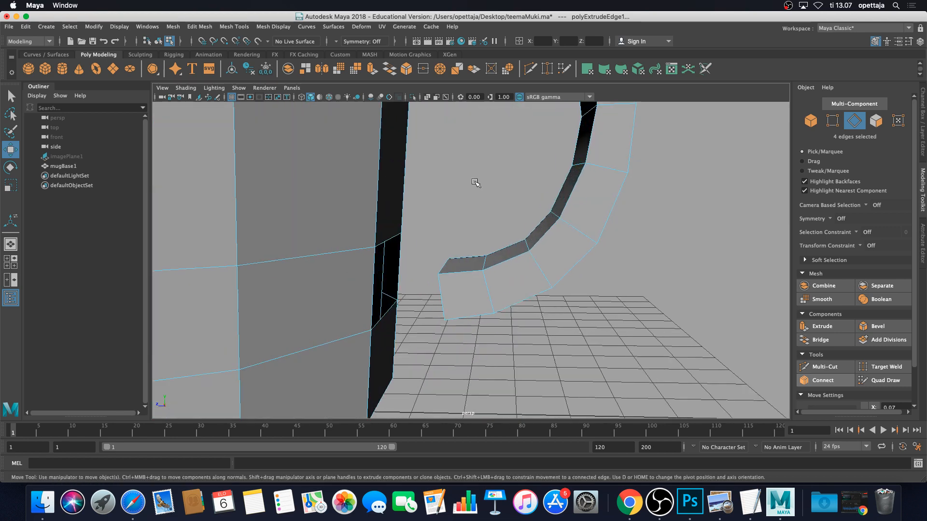
pyautogui.keyDown('alt'); pyautogui.moveTo(476, 185); pyautogui.dragTo(429, 177); pyautogui.keyUp('alt')
pyautogui.keyDown('alt'); pyautogui.moveTo(429, 176); pyautogui.dragTo(414, 192, button='middle'); pyautogui.keyUp('alt')
pyautogui.click(414, 191)
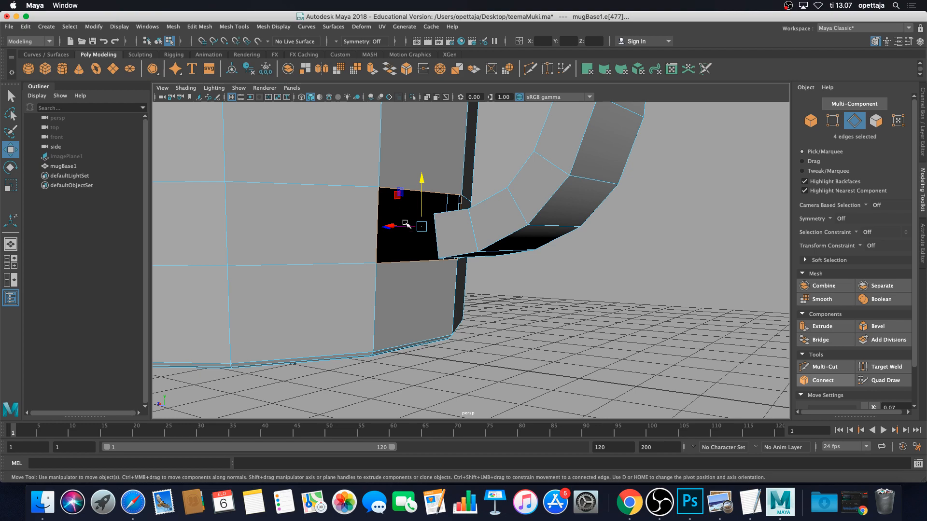
pyautogui.keyDown('alt'); pyautogui.moveTo(400, 245); pyautogui.dragTo(411, 218); pyautogui.keyUp('alt')
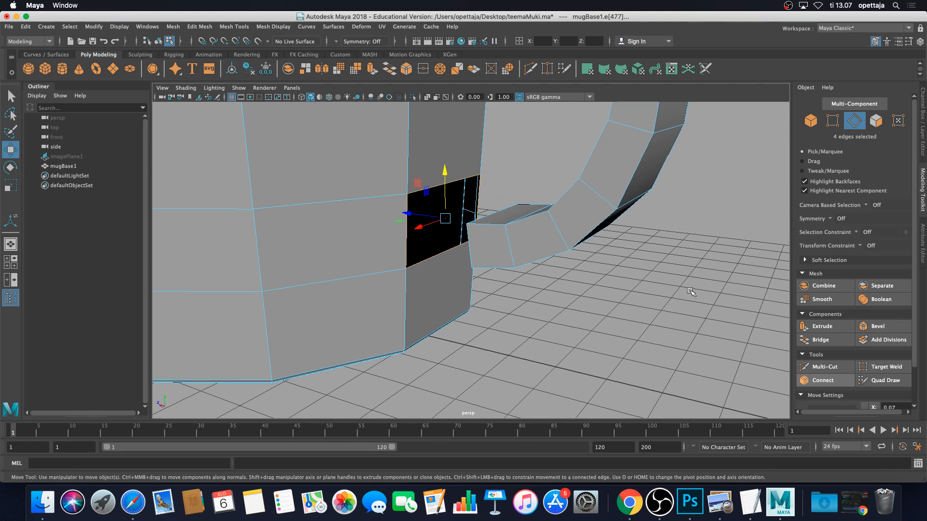
pyautogui.click(820, 327)
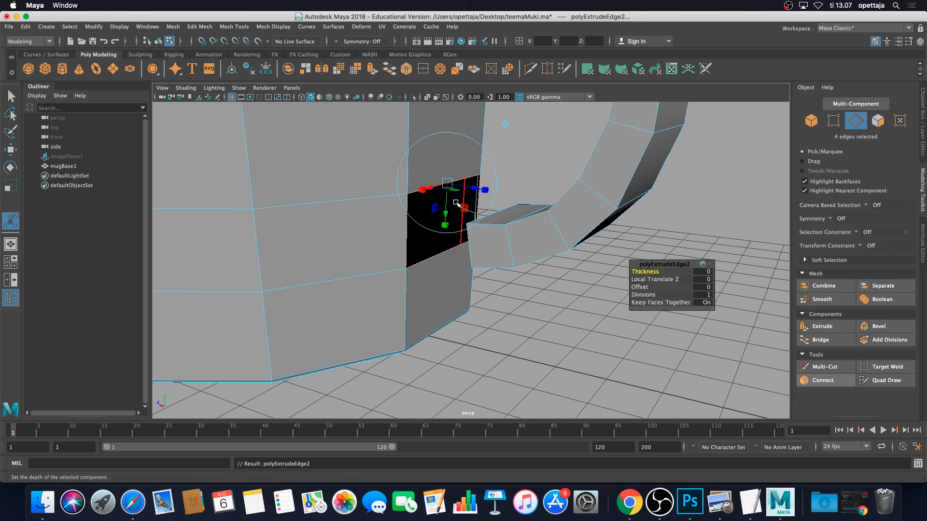
# Scale the lower hole's extruded edges 0.8 in X and 0.7 in Y, then move them toward the handle's lower end
pyautogui.press('r')
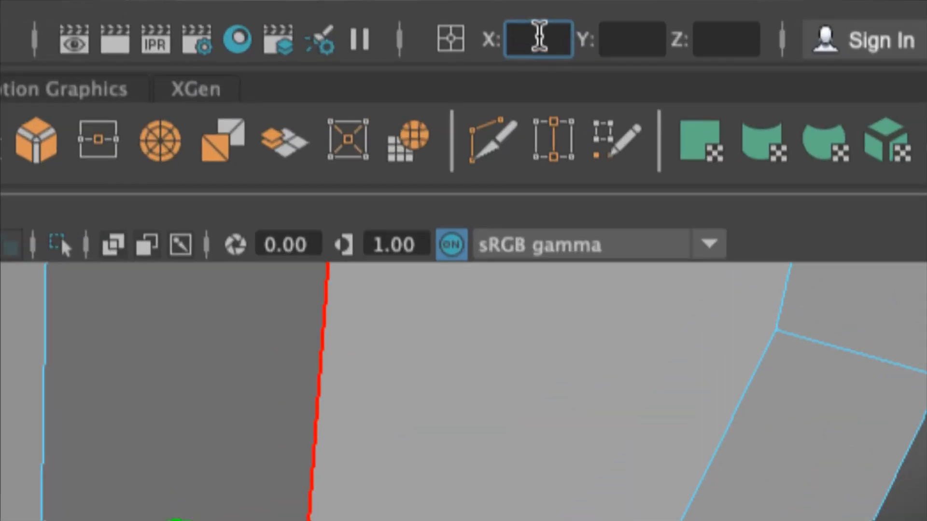
pyautogui.write('0.8')
pyautogui.press('Tab')
pyautogui.write('0.7')
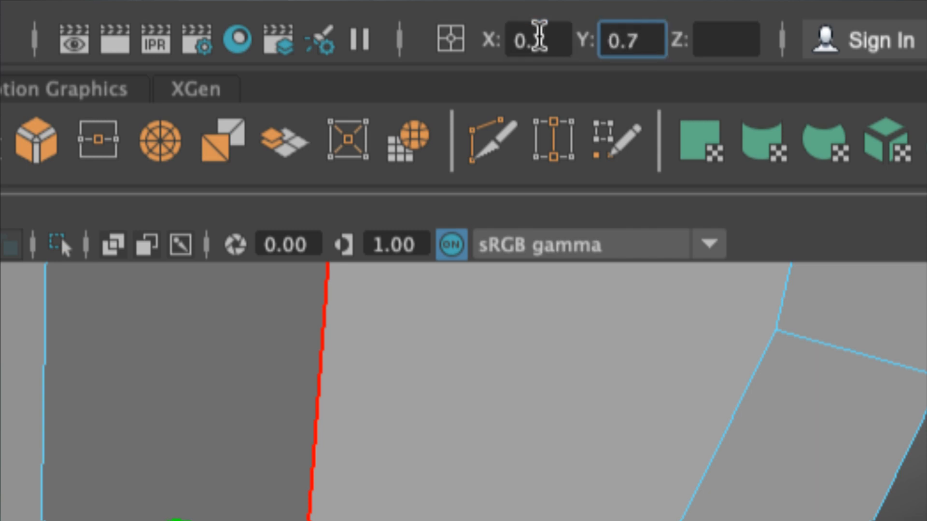
pyautogui.press('Return')
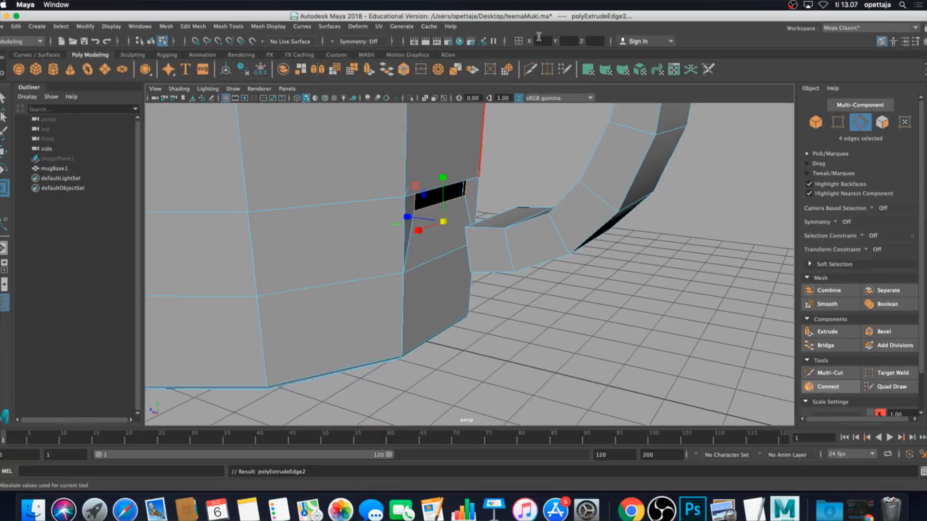
pyautogui.press('w')
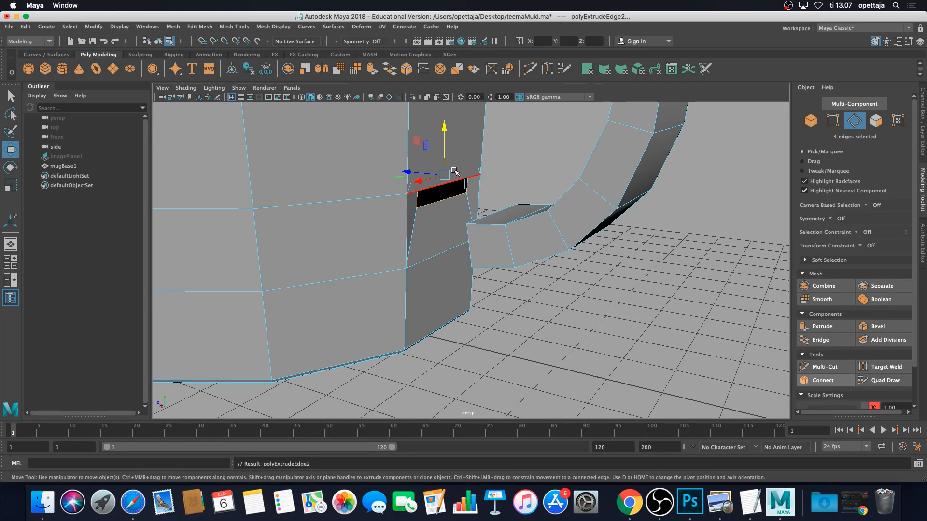
pyautogui.moveTo(444, 129); pyautogui.dragTo(483, 224)
pyautogui.keyDown('alt'); pyautogui.moveTo(534, 222); pyautogui.dragTo(447, 226, button='middle'); pyautogui.keyUp('alt')
# Maximise the front orthographic view, frame the whole mug, and display it as wireframe
pyautogui.press('space')
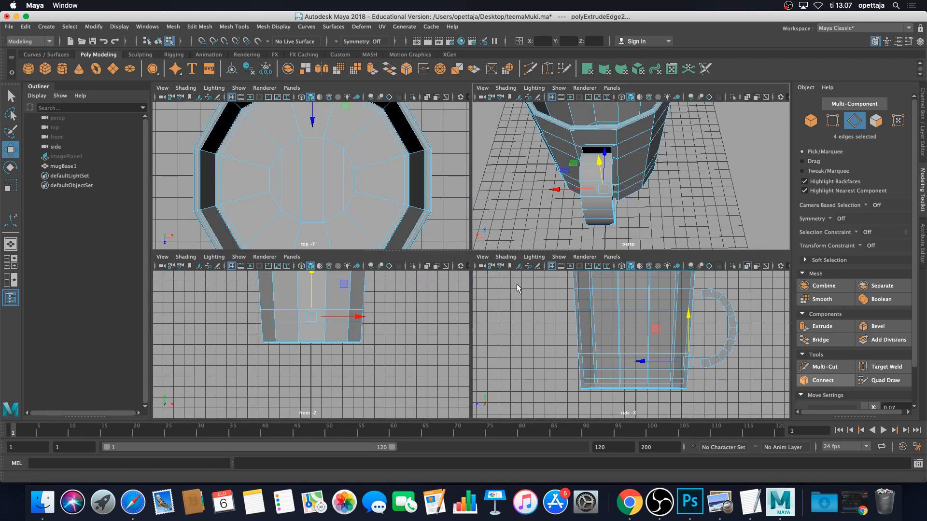
pyautogui.scroll(-6, 381, 212)
pyautogui.press('space')
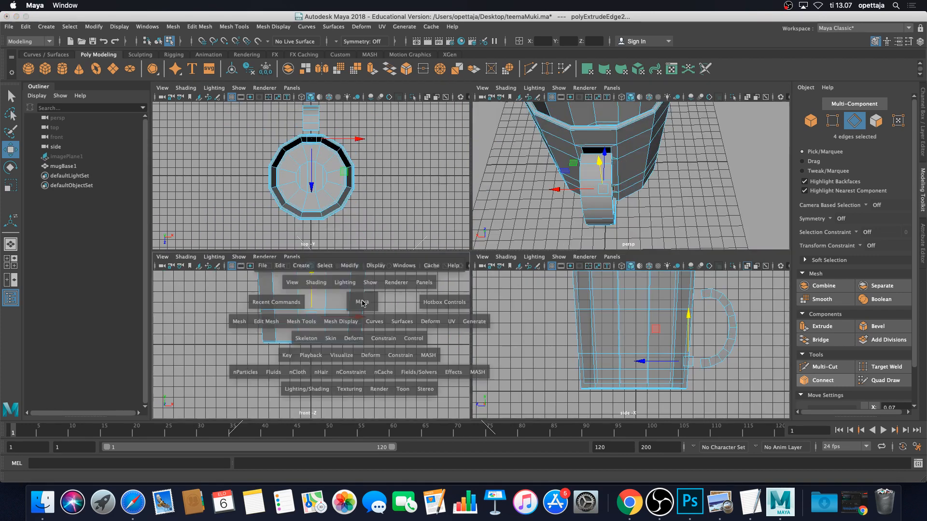
pyautogui.scroll(-5, 468, 238)
pyautogui.scroll(3, 468, 238)
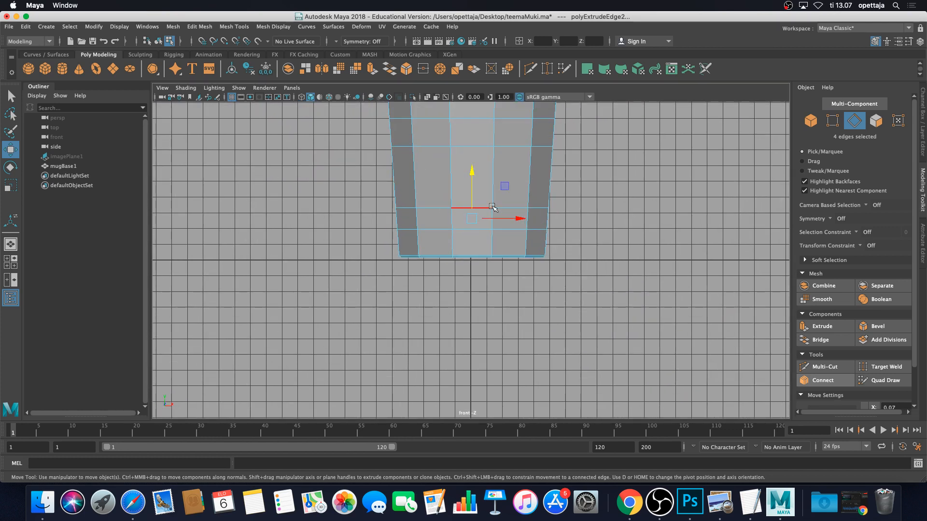
pyautogui.keyDown('alt'); pyautogui.moveTo(536, 179); pyautogui.dragTo(512, 199, button='middle'); pyautogui.keyUp('alt')
pyautogui.scroll(3, 536, 295)
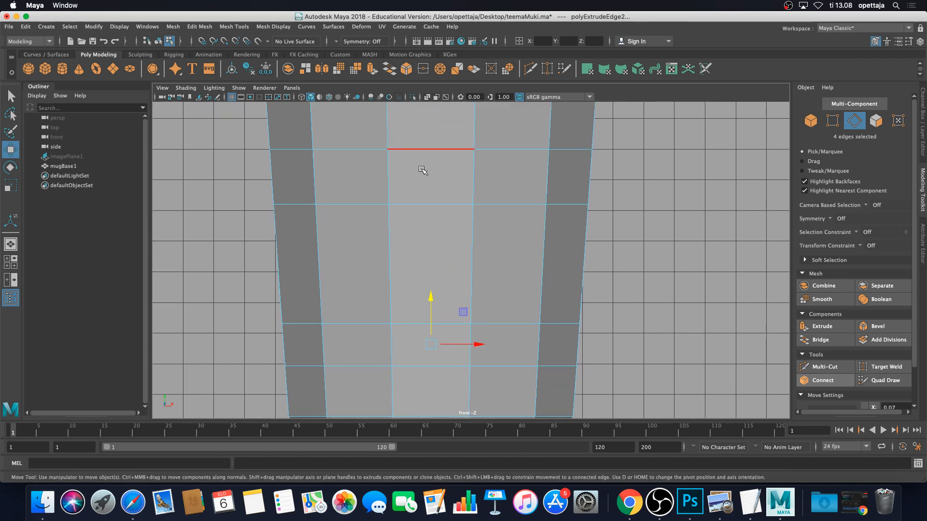
pyautogui.click(302, 98)
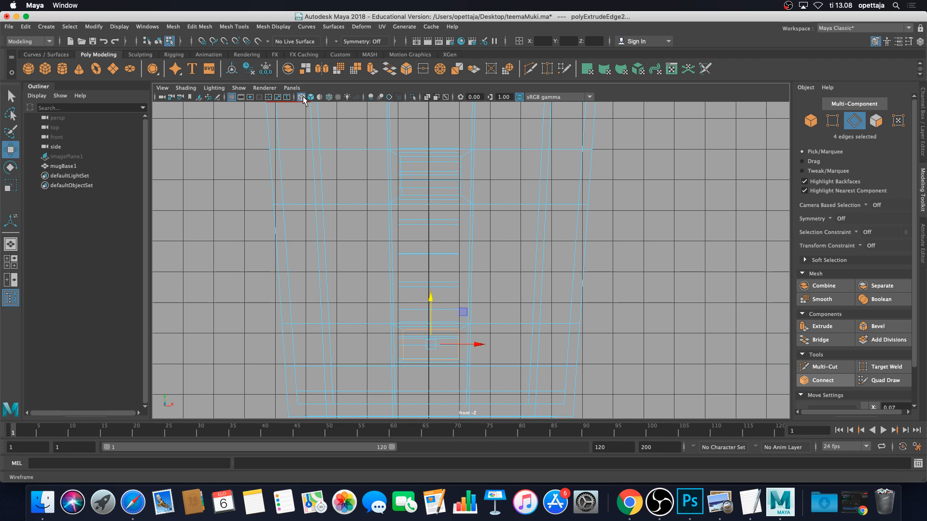
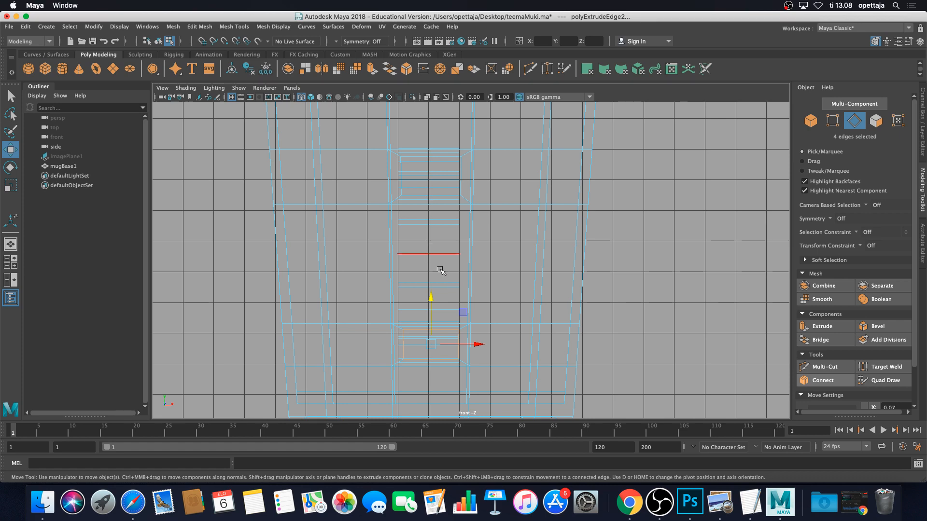
# In the front view, select the four-edge loop at the top of the handle opening, then restore four panels
pyautogui.scroll(3, 449, 269)
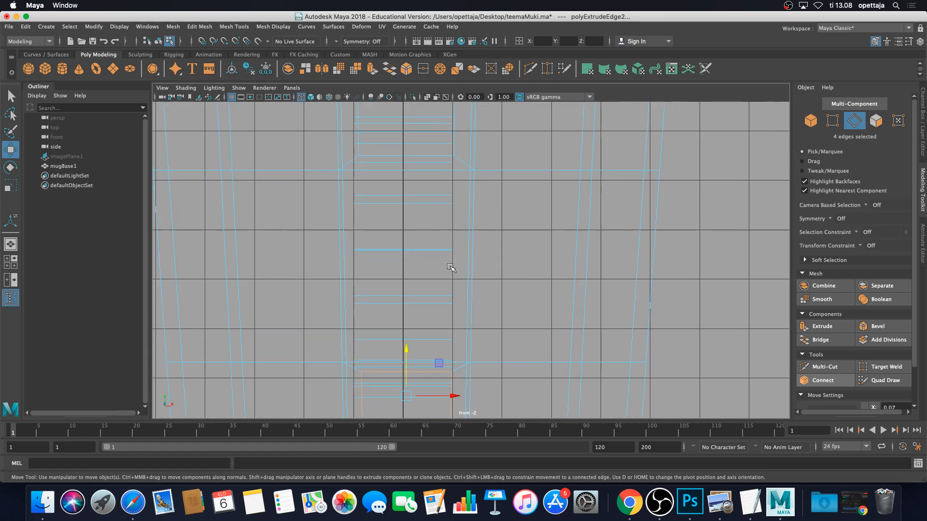
pyautogui.click(425, 254)
pyautogui.keyDown('alt'); pyautogui.moveTo(424, 317); pyautogui.dragTo(458, 213, button='middle'); pyautogui.keyUp('alt')
pyautogui.click(441, 243)
pyautogui.click(446, 300)
pyautogui.scroll(4, 449, 290)
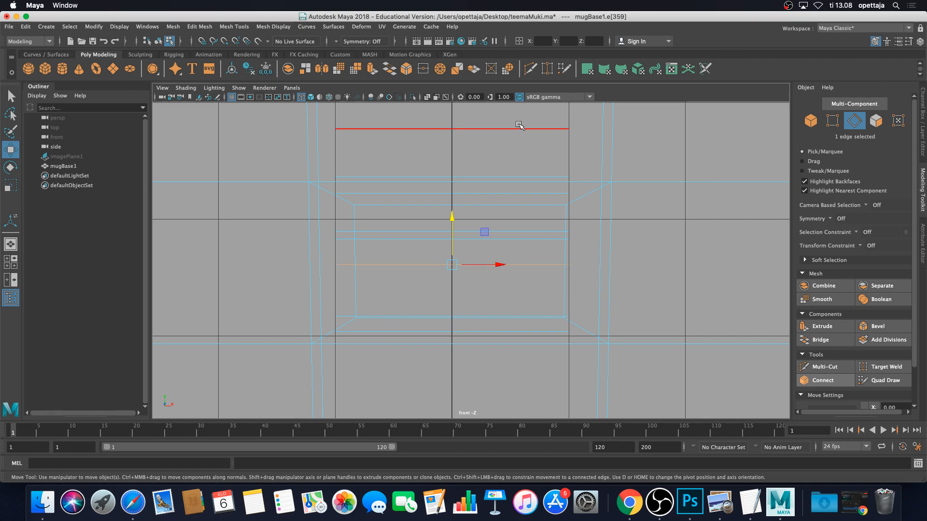
pyautogui.doubleClick(519, 127)
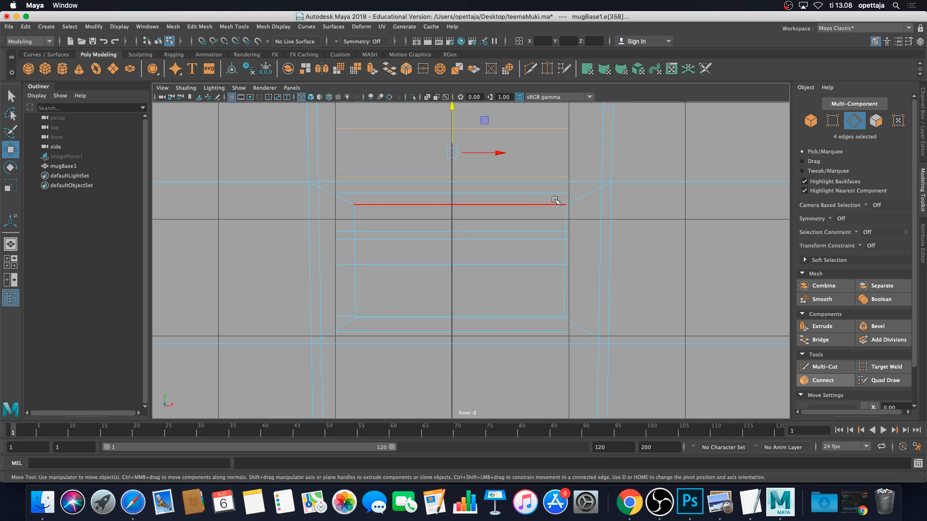
pyautogui.press('space')
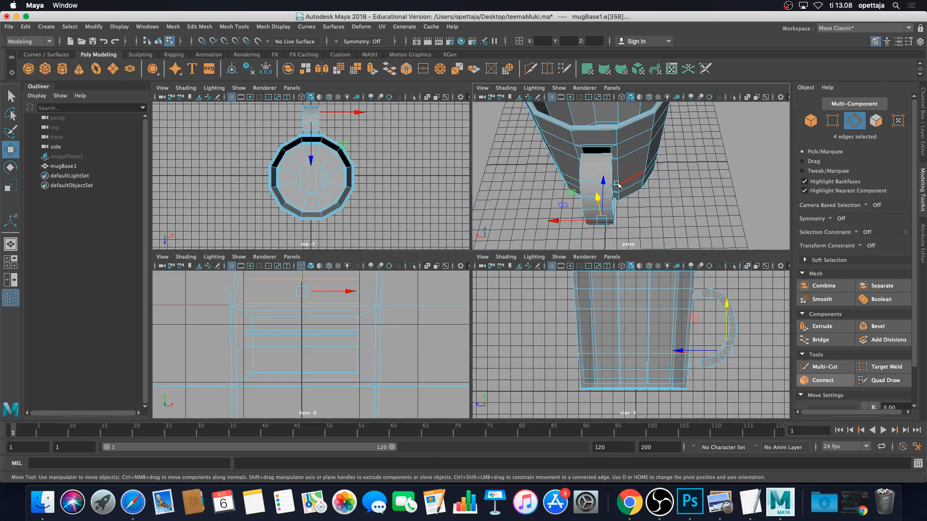
# Maximise the perspective view, orbit toward the handle and switch the mug to face selection
pyautogui.press('space')
pyautogui.keyDown('alt'); pyautogui.moveTo(536, 167); pyautogui.dragTo(583, 176); pyautogui.keyUp('alt')
pyautogui.keyDown('alt'); pyautogui.moveTo(524, 246); pyautogui.dragTo(470, 178, button='middle'); pyautogui.keyUp('alt')
pyautogui.scroll(5, 452, 190)
pyautogui.keyDown('alt'); pyautogui.moveTo(452, 191); pyautogui.dragTo(536, 226); pyautogui.keyUp('alt')
pyautogui.rightClick(537, 229)
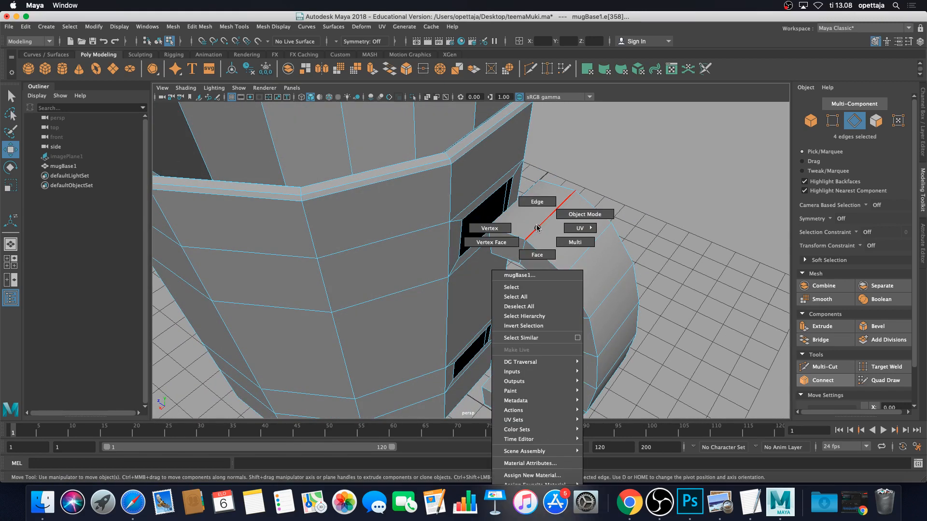
pyautogui.click(544, 254)
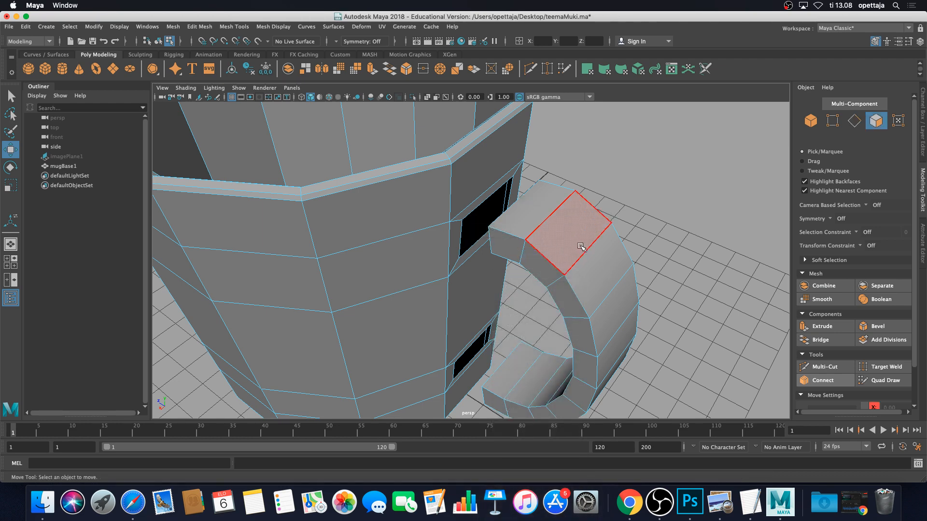
# Loop-select the 40 faces around the handle and return to the four-view layout
pyautogui.doubleClick(570, 242)
pyautogui.scroll(-5, 569, 242)
pyautogui.keyDown('alt'); pyautogui.moveTo(565, 239); pyautogui.dragTo(469, 227); pyautogui.keyUp('alt')
pyautogui.scroll(7, 469, 227)
pyautogui.scroll(-6, 469, 228)
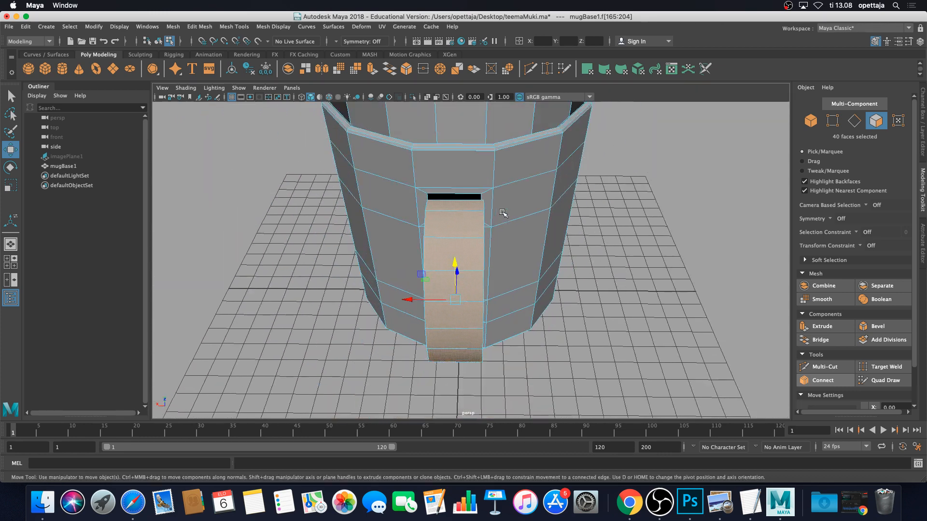
pyautogui.press('space')
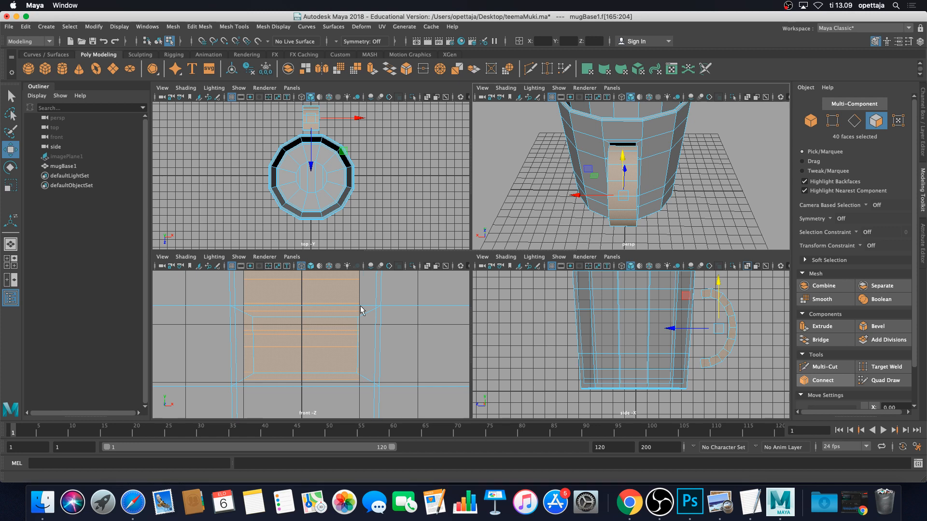
# In the maximised front view, scale the handle faces slightly and nudge them right along X
pyautogui.press('space')
pyautogui.scroll(-5, 538, 242)
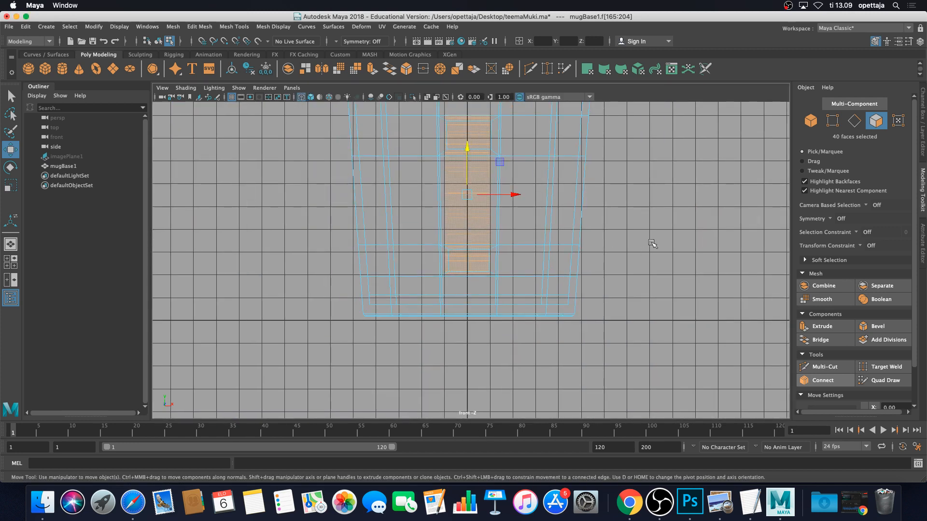
pyautogui.scroll(3, 639, 221)
pyautogui.scroll(4, 714, 241)
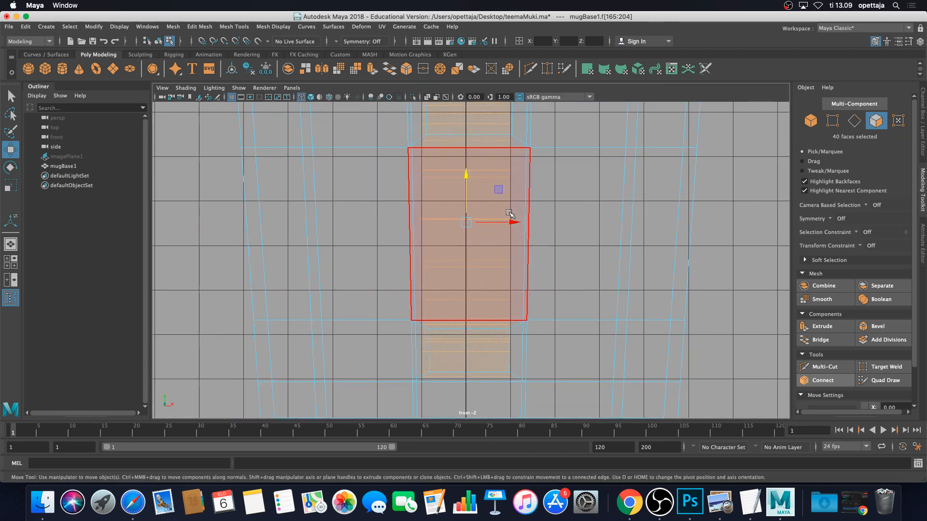
pyautogui.scroll(-3, 512, 213)
pyautogui.press('r')
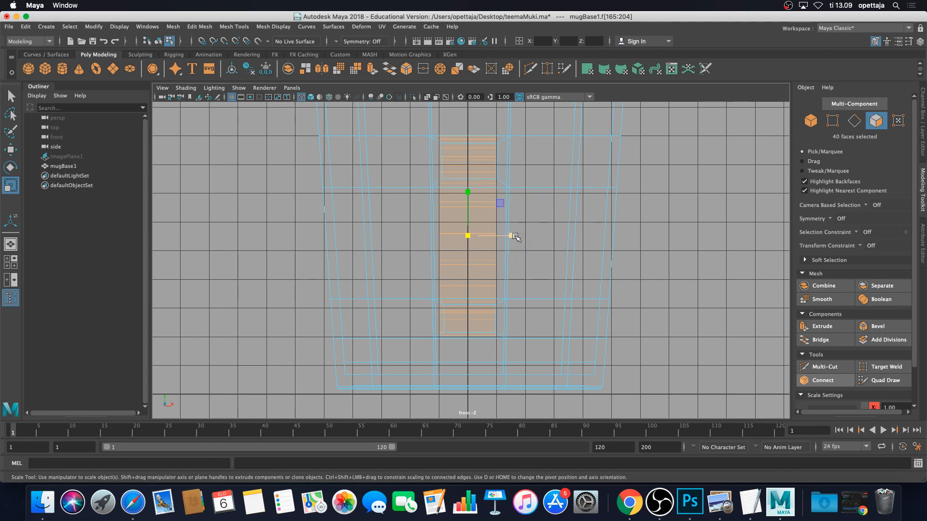
pyautogui.moveTo(513, 236); pyautogui.dragTo(515, 238)
pyautogui.press('w')
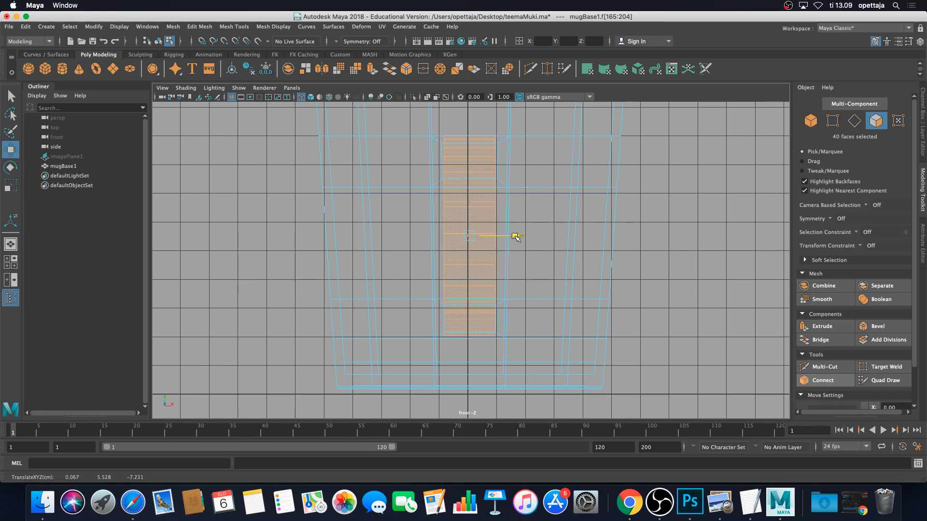
pyautogui.scroll(5, 497, 239)
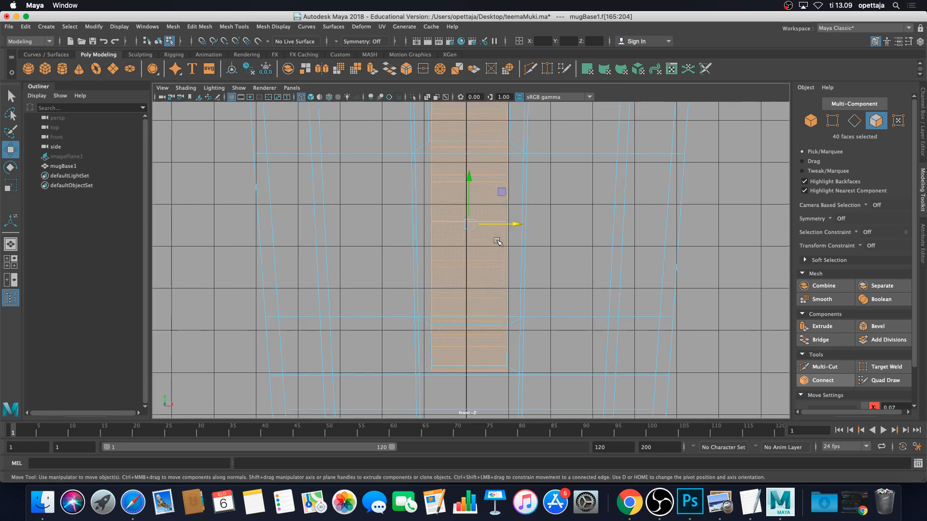
pyautogui.keyDown('alt'); pyautogui.moveTo(505, 224); pyautogui.dragTo(506, 279, button='middle'); pyautogui.keyUp('alt')
pyautogui.scroll(-6, 506, 280)
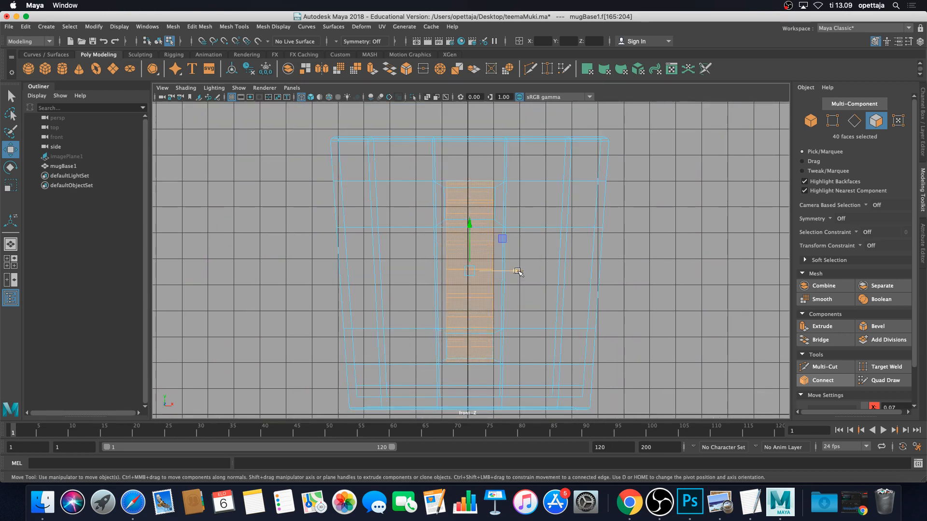
# Widen the handle faces along X to 1.133, then return to four views
pyautogui.press('r')
pyautogui.moveTo(512, 272); pyautogui.dragTo(519, 271)
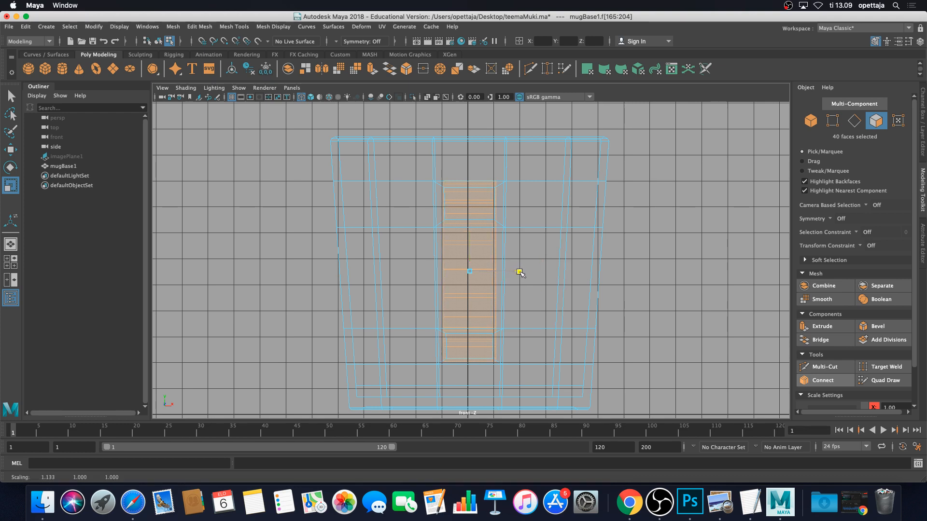
pyautogui.scroll(10, 495, 268)
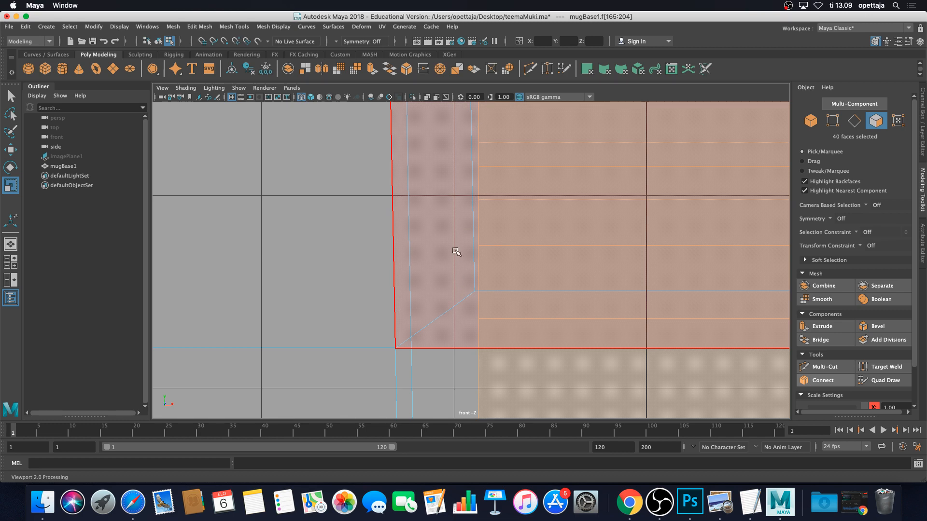
pyautogui.scroll(-10, 455, 251)
pyautogui.scroll(6, 510, 263)
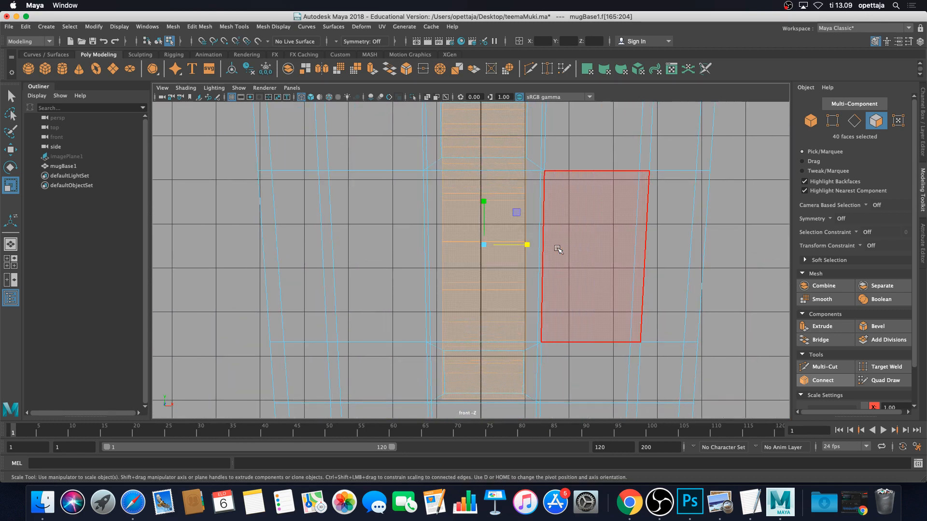
pyautogui.moveTo(529, 246); pyautogui.dragTo(528, 247)
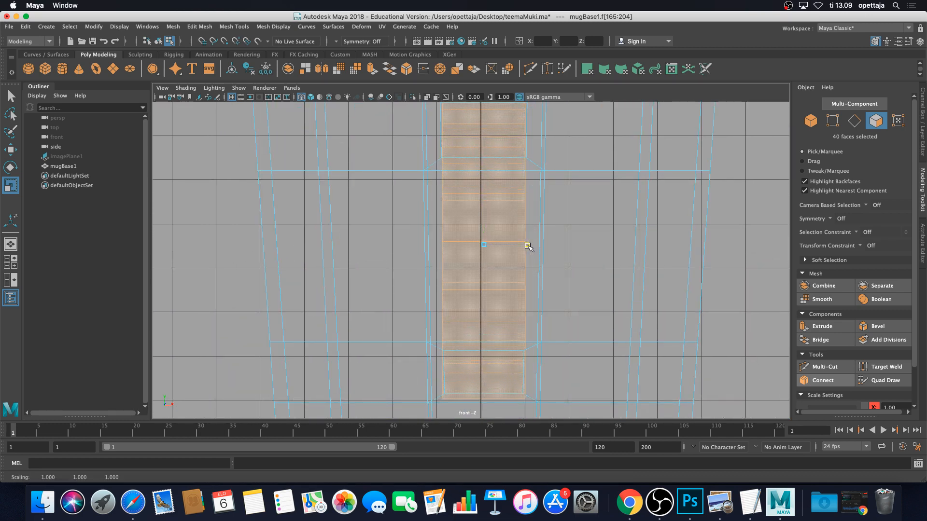
pyautogui.press('space')
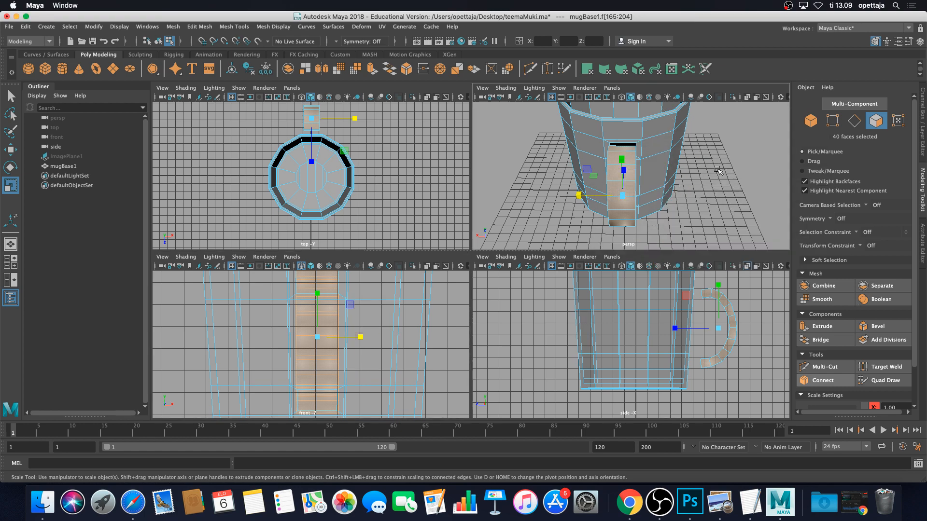
# In the maximised perspective view, scale the handle faces to 0.985 to slim the handle slightly
pyautogui.press('space')
pyautogui.scroll(5, 569, 221)
pyautogui.keyDown('alt'); pyautogui.moveTo(569, 221); pyautogui.dragTo(587, 239); pyautogui.keyUp('alt')
pyautogui.scroll(-10, 574, 246)
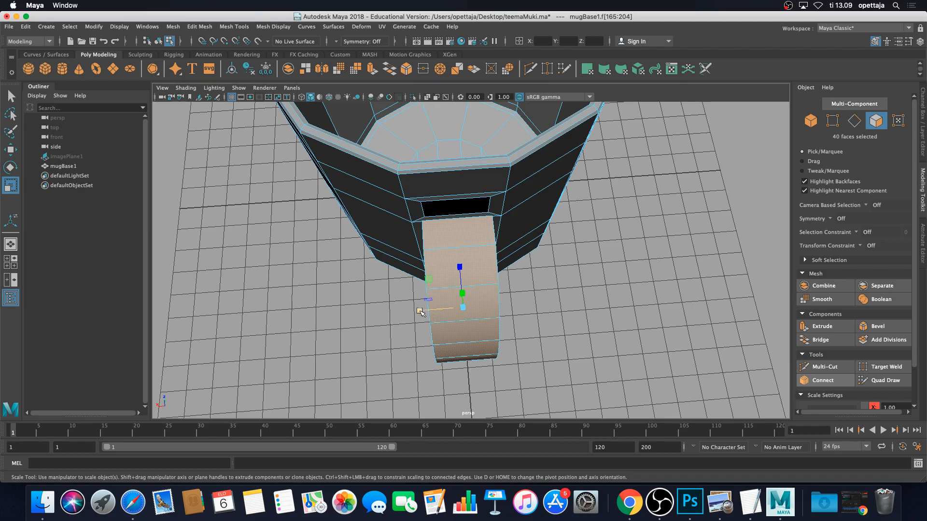
pyautogui.keyDown('alt'); pyautogui.moveTo(420, 308); pyautogui.dragTo(549, 240); pyautogui.keyUp('alt')
pyautogui.moveTo(499, 264); pyautogui.dragTo(500, 265)
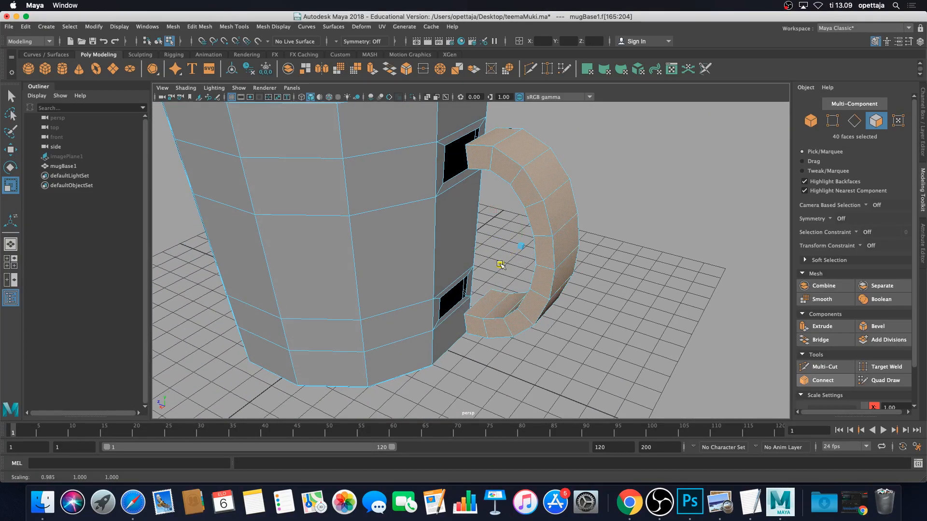
# Return the mug to object mode and reselect the whole mug object
pyautogui.keyDown('alt'); pyautogui.moveTo(663, 202); pyautogui.dragTo(604, 222); pyautogui.keyUp('alt')
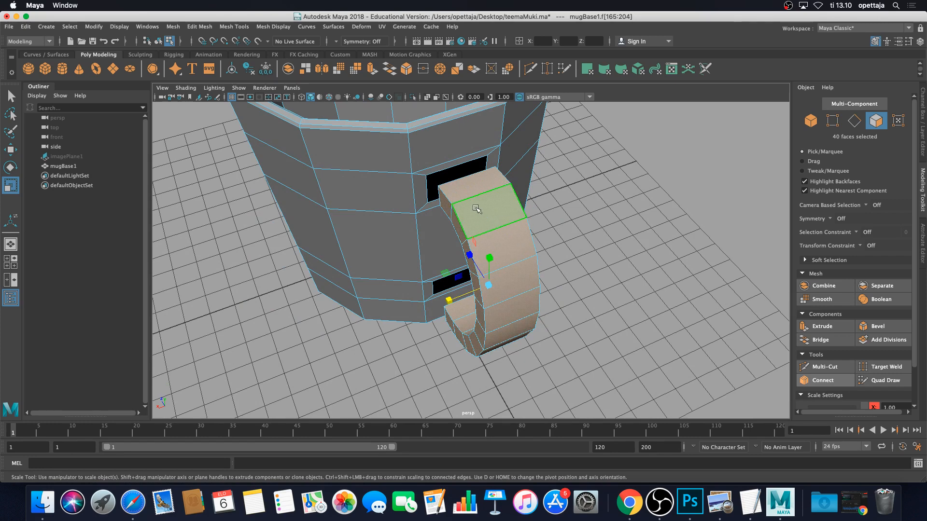
pyautogui.moveTo(483, 210); pyautogui.dragTo(538, 197, button='right')
pyautogui.click(576, 223)
pyautogui.click(481, 219)
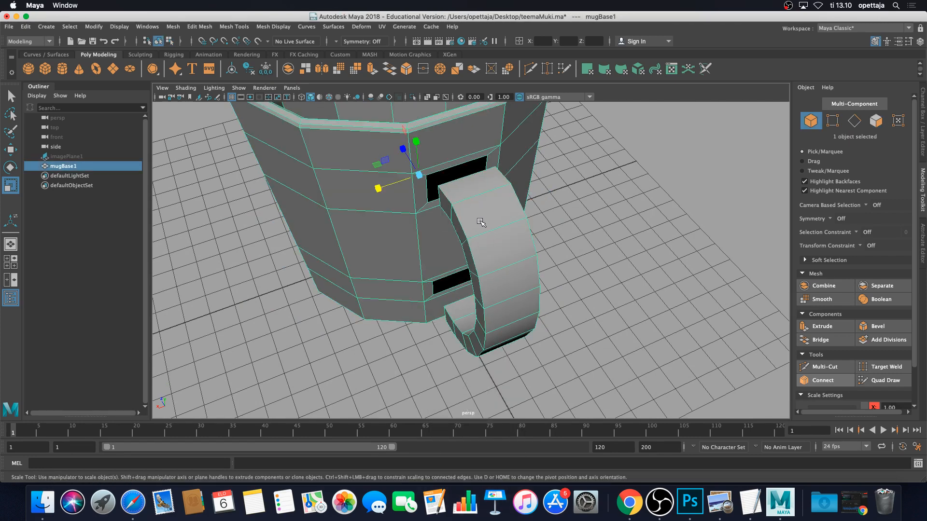
# Zoom in on the upper handle joint and select the handle's top-end edge plus the matching wall-hole edge
pyautogui.moveTo(481, 218); pyautogui.dragTo(477, 193, button='right')
pyautogui.keyDown('alt'); pyautogui.moveTo(504, 205); pyautogui.dragTo(568, 282); pyautogui.keyUp('alt')
pyautogui.scroll(6, 522, 249)
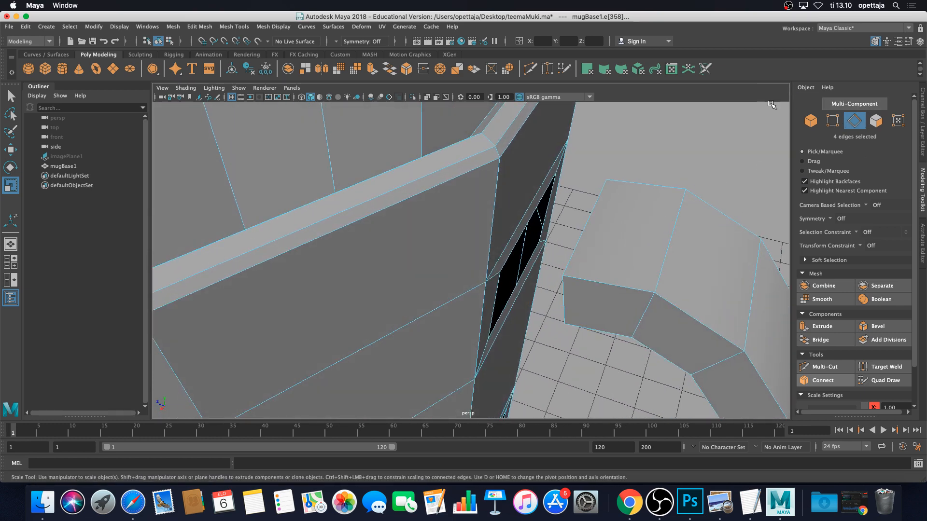
pyautogui.moveTo(659, 234); pyautogui.dragTo(665, 210, button='right')
pyautogui.rightClick(658, 233)
pyautogui.click(604, 232)
pyautogui.keyDown('alt'); pyautogui.moveTo(615, 236); pyautogui.dragTo(600, 232); pyautogui.keyUp('alt')
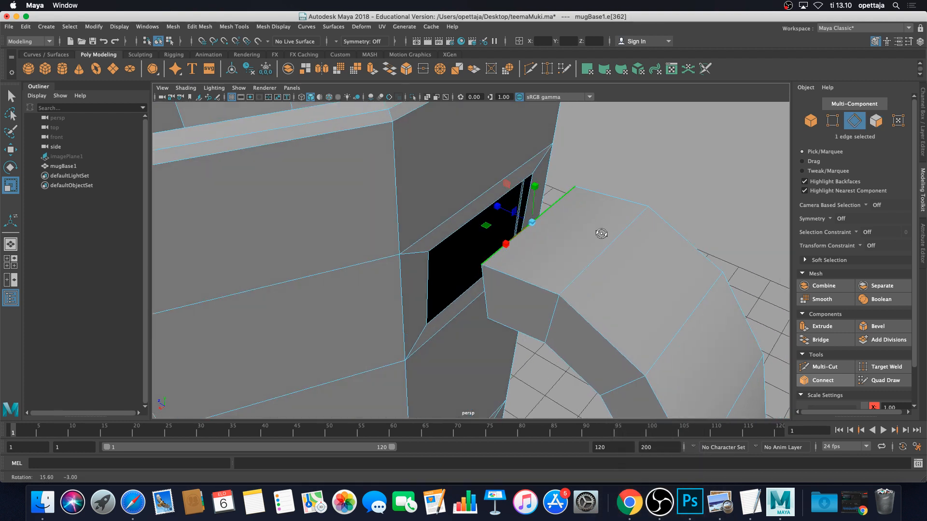
pyautogui.keyDown('shift'); pyautogui.click(440, 242); pyautogui.keyUp('shift')
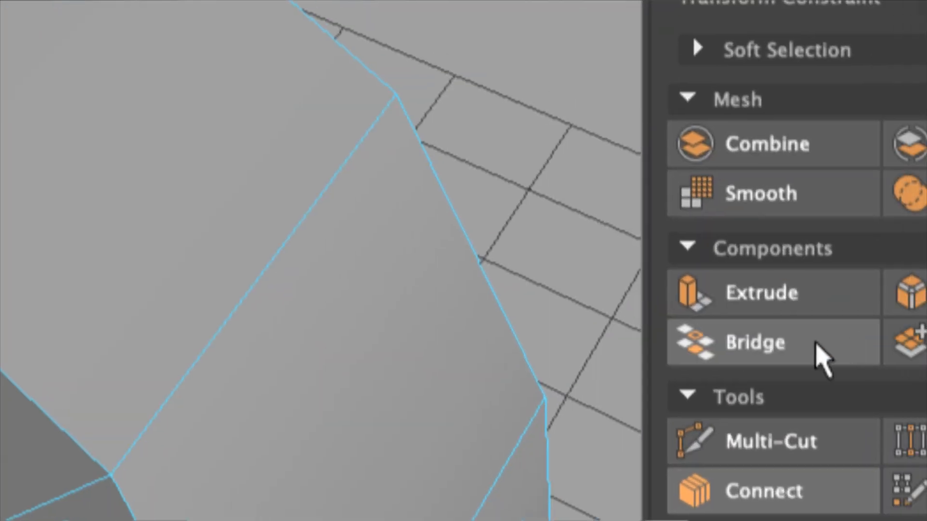
# Bridge the handle's top-end edge to the wall hole, then bridge the adjacent remaining gap
pyautogui.click(828, 342)
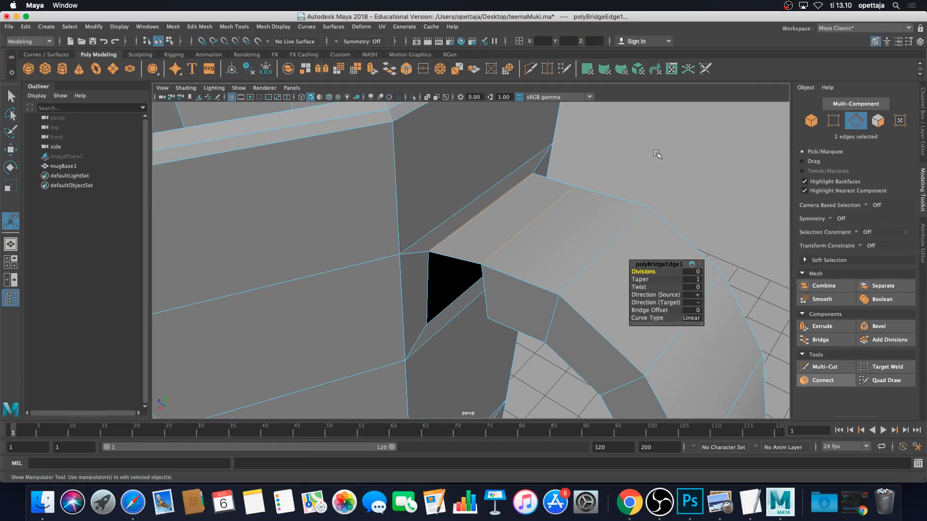
pyautogui.click(655, 153)
pyautogui.scroll(-5, 595, 203)
pyautogui.keyDown('alt'); pyautogui.moveTo(596, 203); pyautogui.dragTo(561, 226); pyautogui.keyUp('alt')
pyautogui.scroll(5, 533, 187)
pyautogui.click(561, 227)
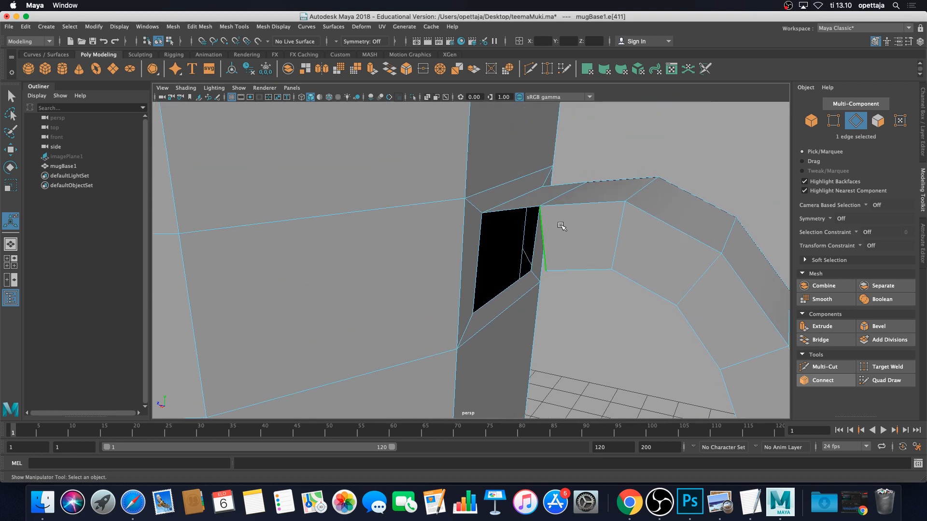
pyautogui.keyDown('shift'); pyautogui.click(481, 254); pyautogui.keyUp('shift')
pyautogui.click(821, 339)
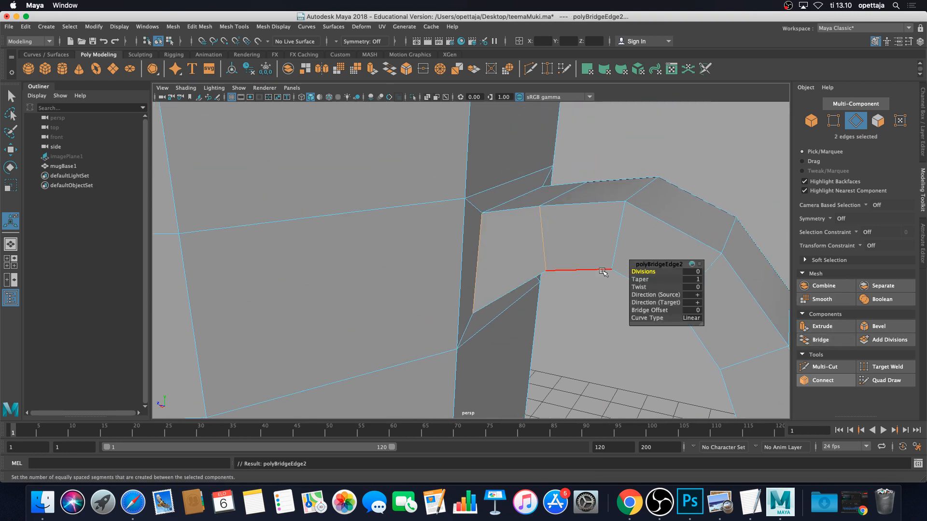
# Bridge two more edge pairs to close the holes next to the handle's upper joint
pyautogui.click(586, 298)
pyautogui.keyDown('alt'); pyautogui.moveTo(586, 306); pyautogui.dragTo(603, 221); pyautogui.keyUp('alt')
pyautogui.click(601, 219)
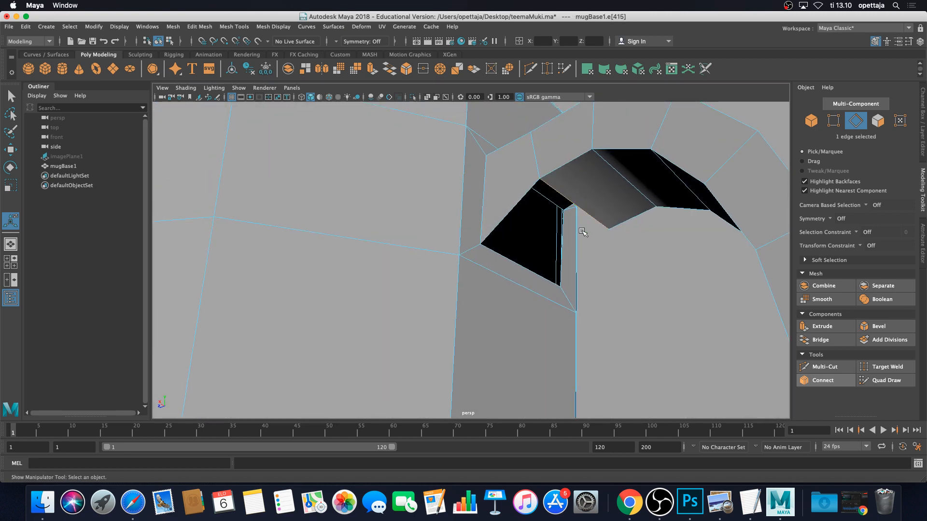
pyautogui.keyDown('shift'); pyautogui.click(531, 269); pyautogui.keyUp('shift')
pyautogui.click(841, 340)
pyautogui.click(653, 231)
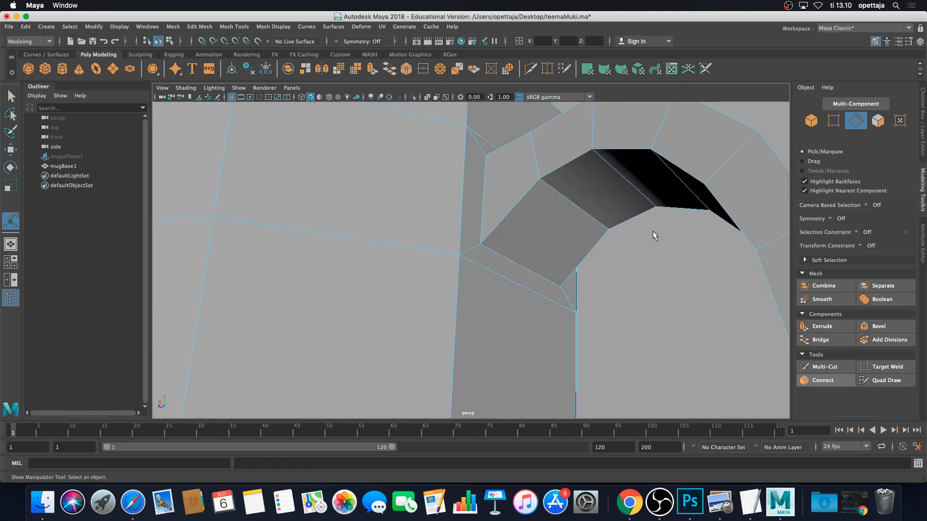
pyautogui.keyDown('alt'); pyautogui.moveTo(652, 230); pyautogui.dragTo(577, 233); pyautogui.keyUp('alt')
pyautogui.click(493, 209)
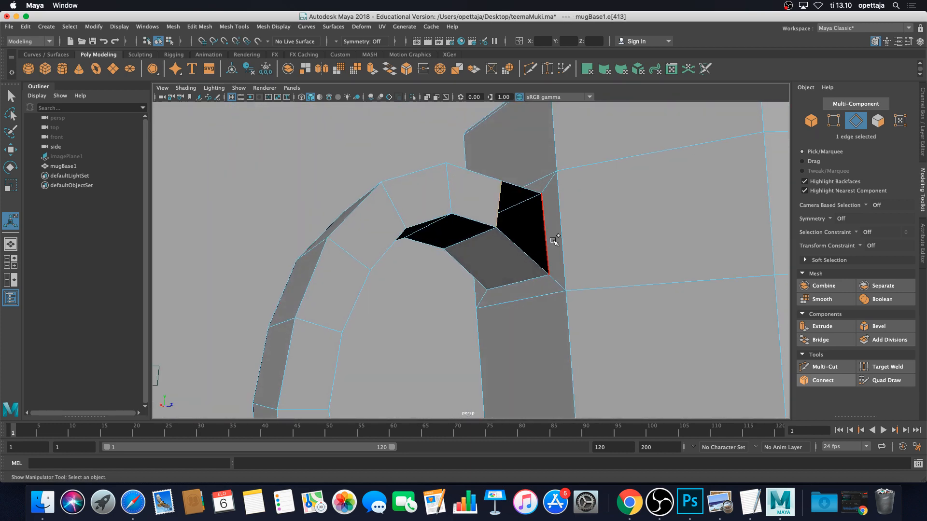
pyautogui.keyDown('shift'); pyautogui.click(551, 240); pyautogui.keyUp('shift')
pyautogui.click(827, 340)
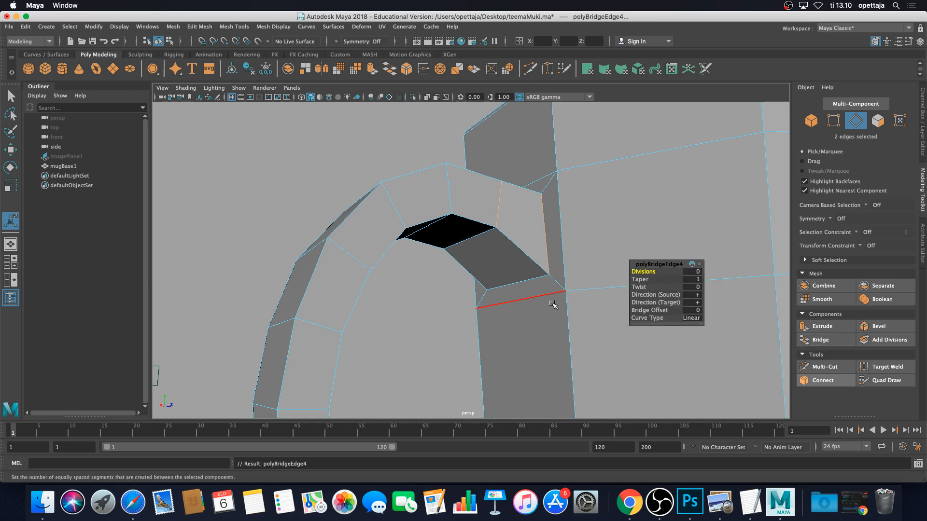
# Bridge the edge at the handle's open end to the top edge of the wall hole
pyautogui.keyDown('alt'); pyautogui.moveTo(559, 314); pyautogui.dragTo(592, 332); pyautogui.keyUp('alt')
pyautogui.keyDown('alt'); pyautogui.moveTo(592, 332); pyautogui.dragTo(550, 291, button='middle'); pyautogui.keyUp('alt')
pyautogui.scroll(10, 514, 278)
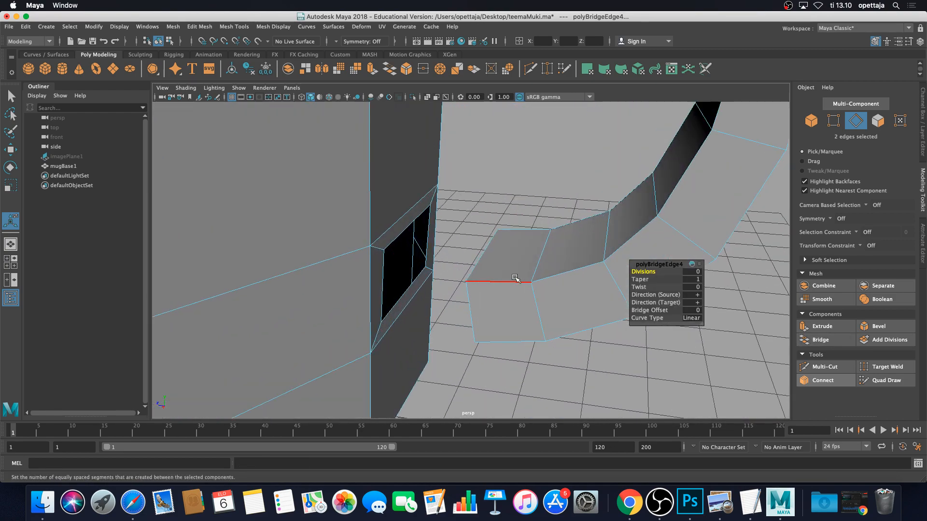
pyautogui.keyDown('alt'); pyautogui.moveTo(516, 278); pyautogui.dragTo(499, 268); pyautogui.keyUp('alt')
pyautogui.click(500, 265)
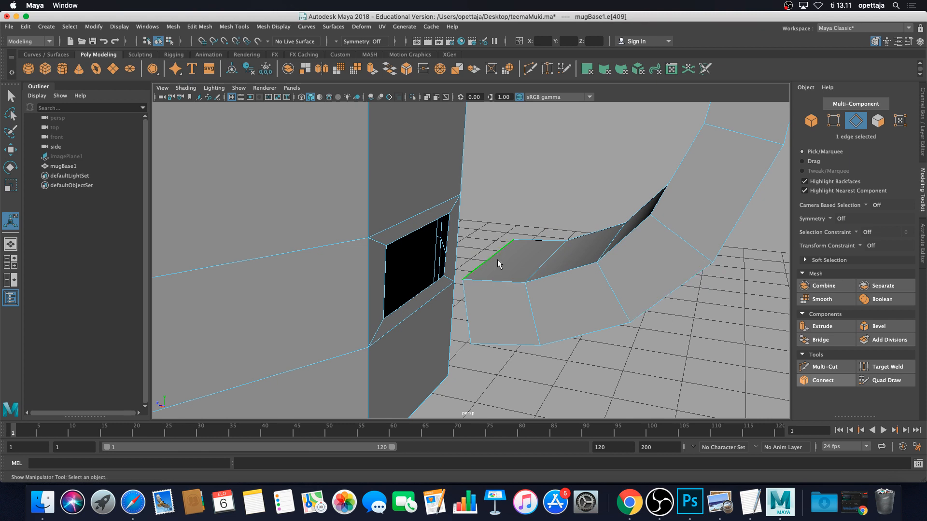
pyautogui.keyDown('shift'); pyautogui.click(435, 220); pyautogui.keyUp('shift')
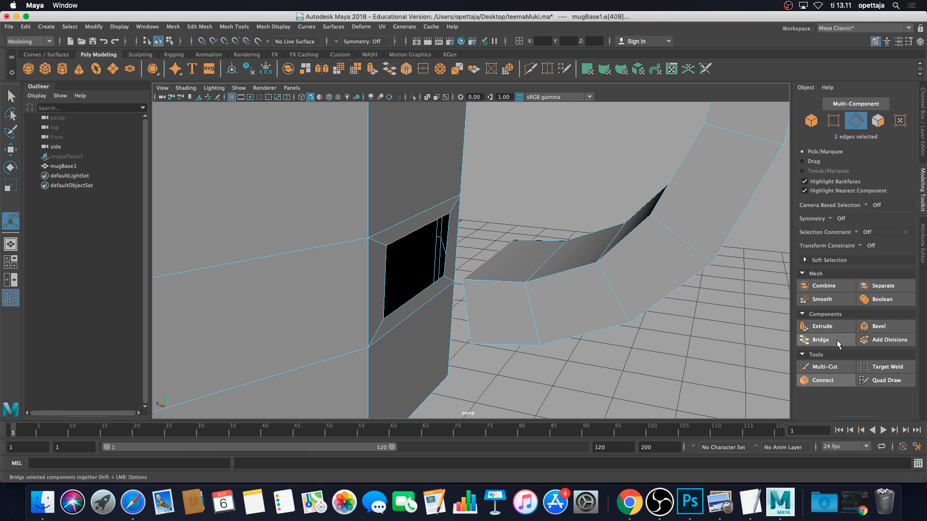
pyautogui.click(814, 341)
# Bridge the lower gap under the handle and the hole on the handle's opposite side
pyautogui.click(557, 357)
pyautogui.scroll(-5, 552, 356)
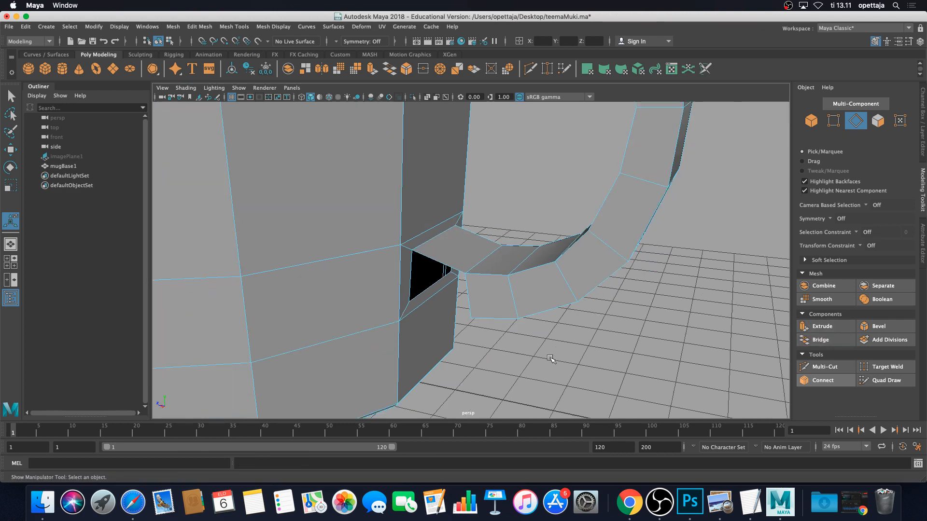
pyautogui.keyDown('alt'); pyautogui.moveTo(552, 355); pyautogui.dragTo(577, 344); pyautogui.keyUp('alt')
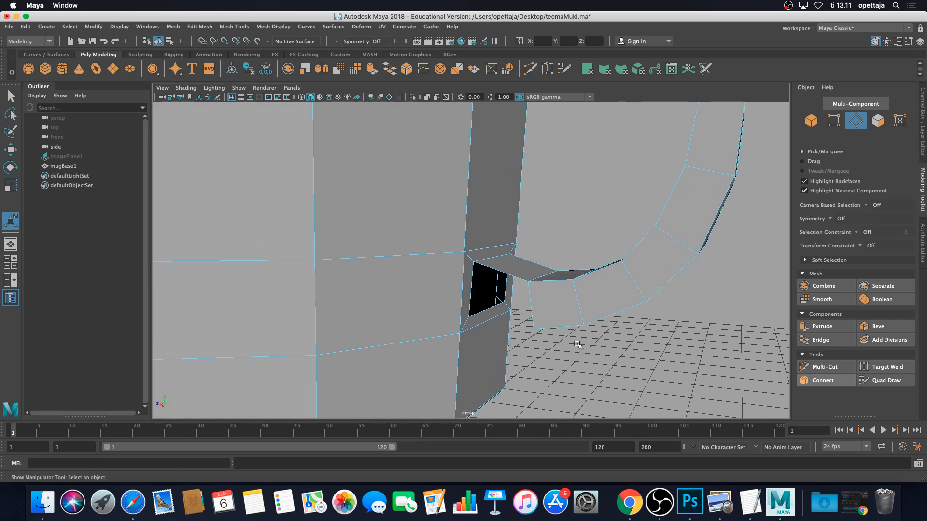
pyautogui.click(532, 303)
pyautogui.keyDown('shift'); pyautogui.click(471, 288); pyautogui.keyUp('shift')
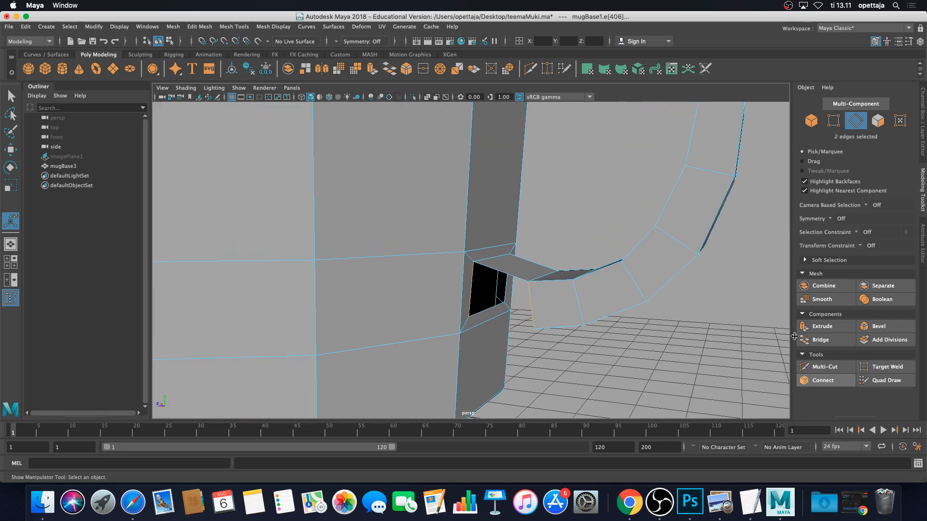
pyautogui.click(832, 341)
pyautogui.scroll(-4, 569, 303)
pyautogui.keyDown('alt'); pyautogui.moveTo(564, 302); pyautogui.dragTo(427, 301); pyautogui.keyUp('alt')
pyautogui.keyDown('alt'); pyautogui.moveTo(482, 312); pyautogui.dragTo(457, 296); pyautogui.keyUp('alt')
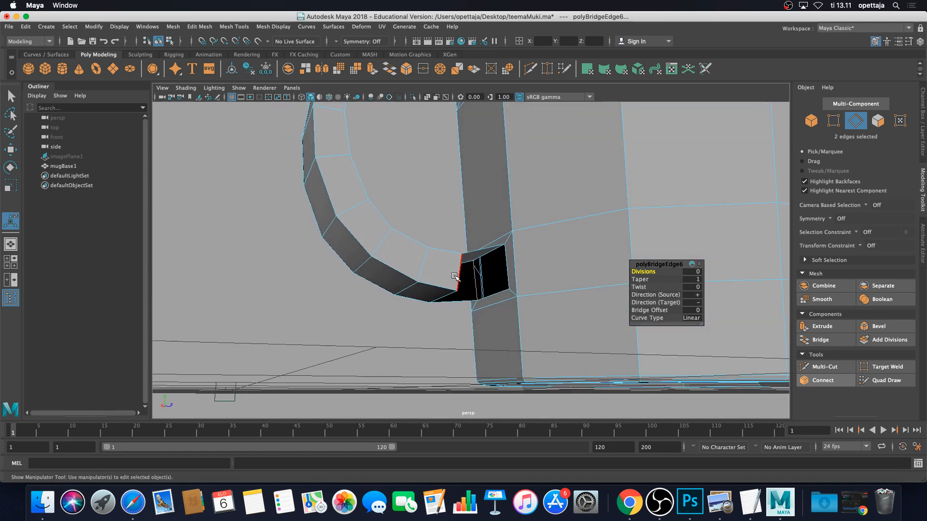
pyautogui.click(454, 278)
pyautogui.keyDown('shift'); pyautogui.click(507, 270); pyautogui.keyUp('shift')
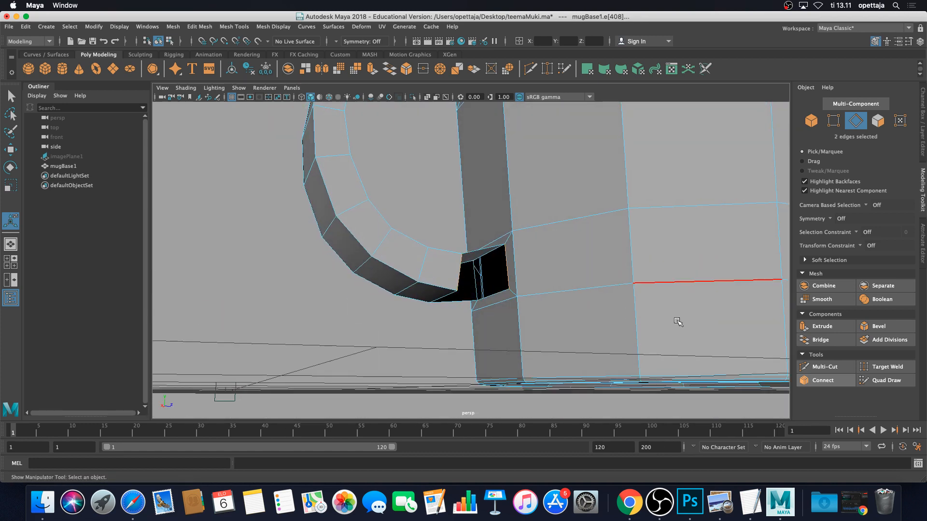
pyautogui.click(820, 340)
# Bridge the last open gap, then return the mug to object mode
pyautogui.keyDown('alt'); pyautogui.moveTo(714, 327); pyautogui.dragTo(492, 297); pyautogui.keyUp('alt')
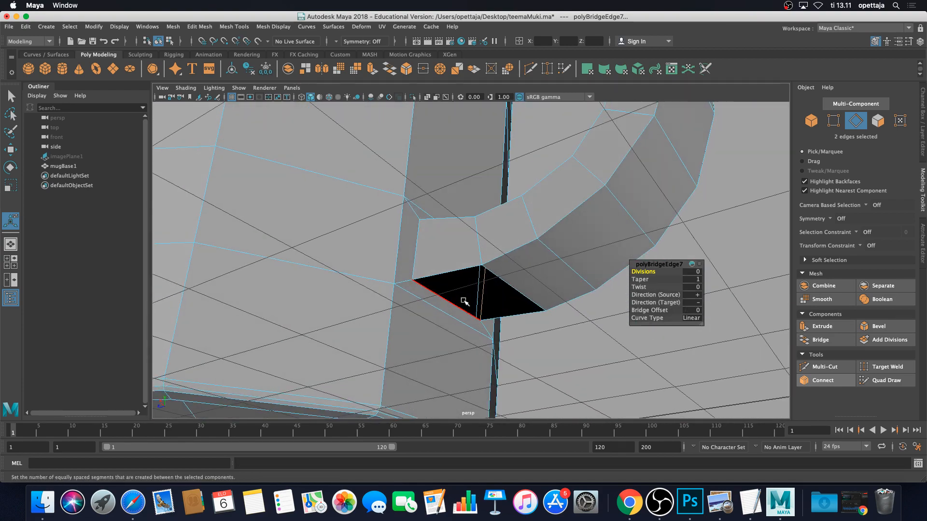
pyautogui.press('super+z')
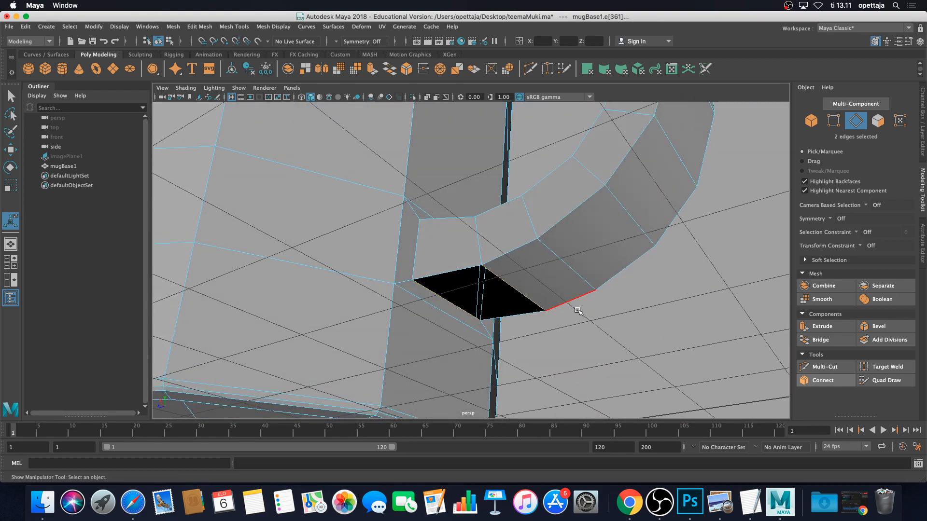
pyautogui.click(821, 341)
pyautogui.keyDown('alt'); pyautogui.moveTo(541, 283); pyautogui.dragTo(579, 271); pyautogui.keyUp('alt')
pyautogui.scroll(-5, 507, 266)
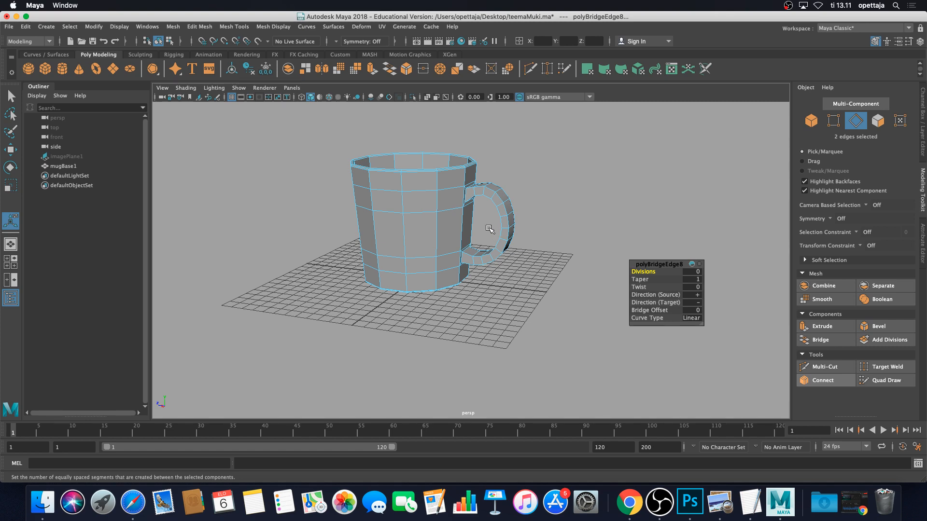
pyautogui.moveTo(496, 208); pyautogui.dragTo(536, 195, button='right')
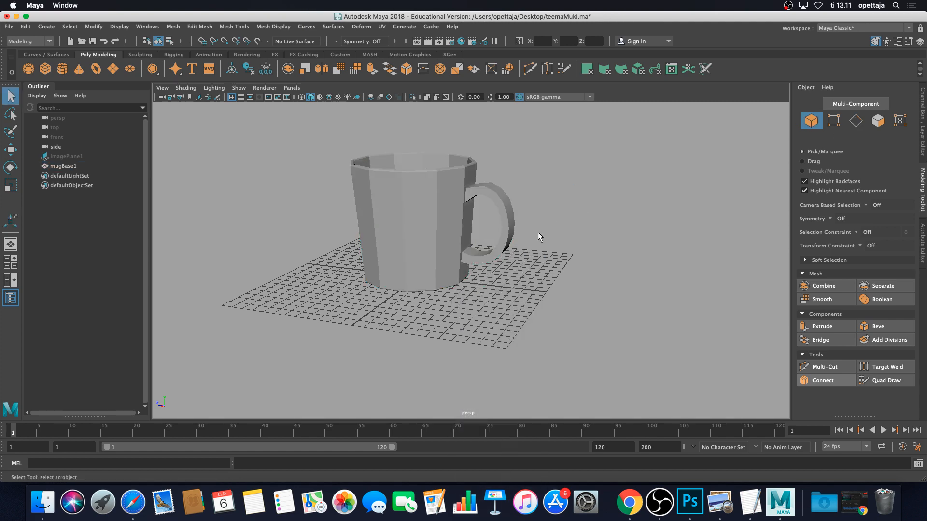
pyautogui.keyDown('alt'); pyautogui.moveTo(534, 234); pyautogui.dragTo(540, 274, button='middle'); pyautogui.keyUp('alt')
# Select the mug in object mode and toggle smooth mesh preview with 3 and 1 to compare
pyautogui.click(461, 253)
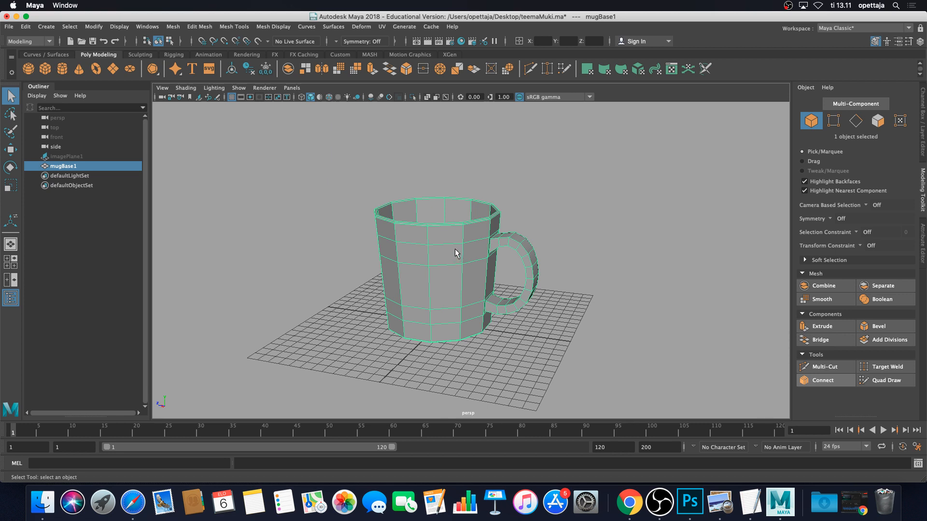
pyautogui.moveTo(459, 242); pyautogui.dragTo(460, 244, button='right')
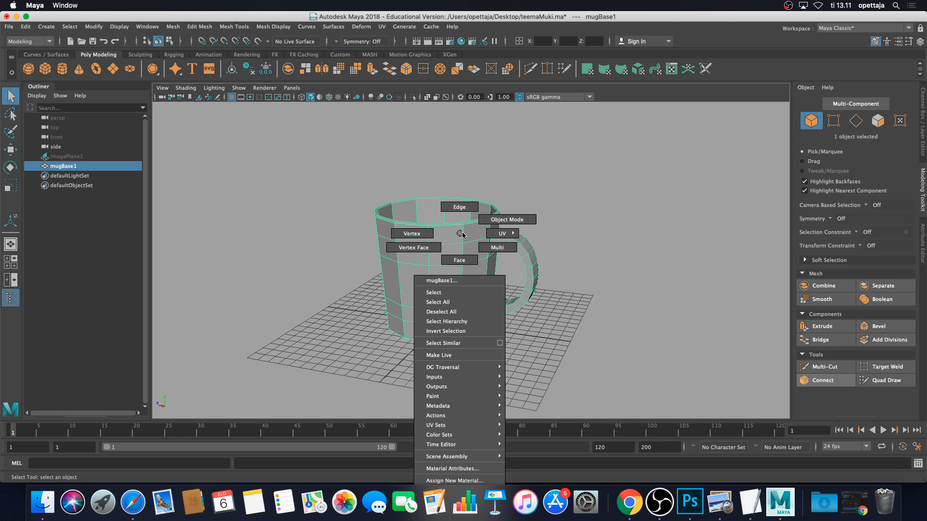
pyautogui.click(512, 219)
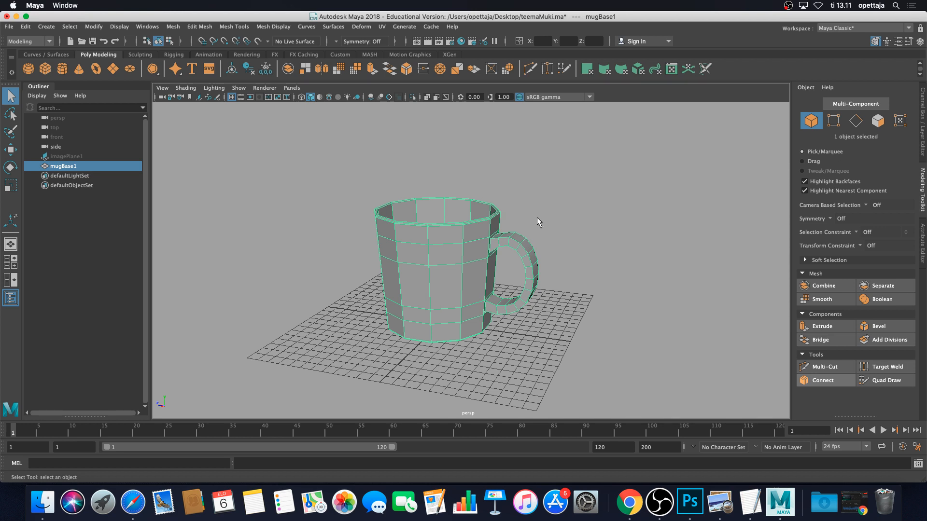
pyautogui.press('3')
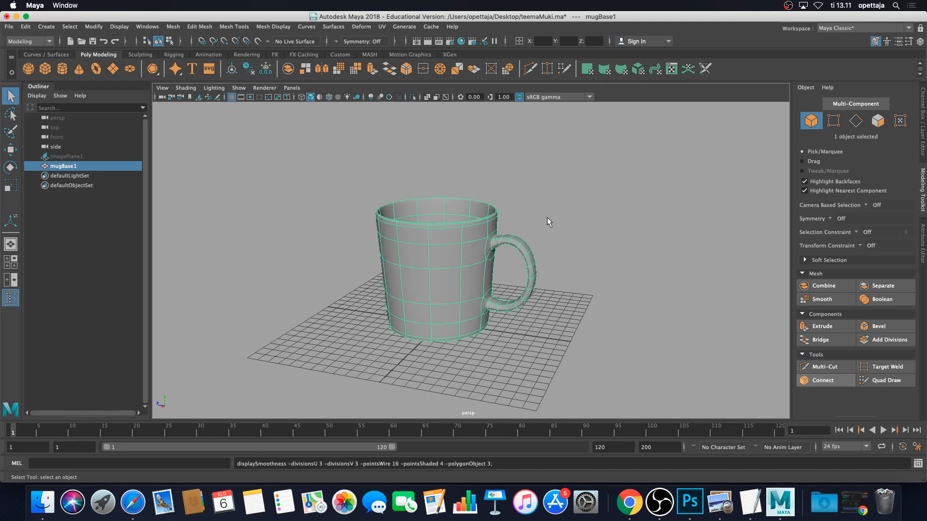
pyautogui.click(546, 221)
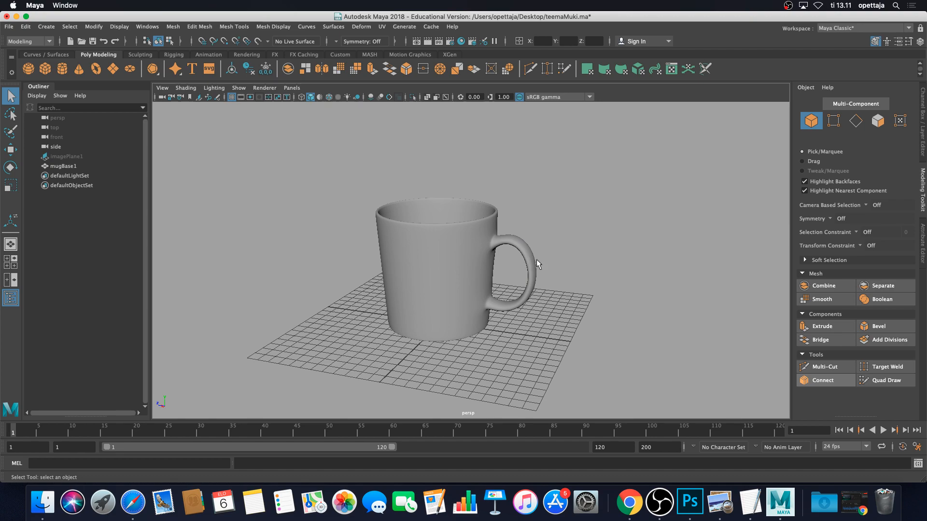
pyautogui.keyDown('alt'); pyautogui.moveTo(537, 259); pyautogui.dragTo(517, 247); pyautogui.keyUp('alt')
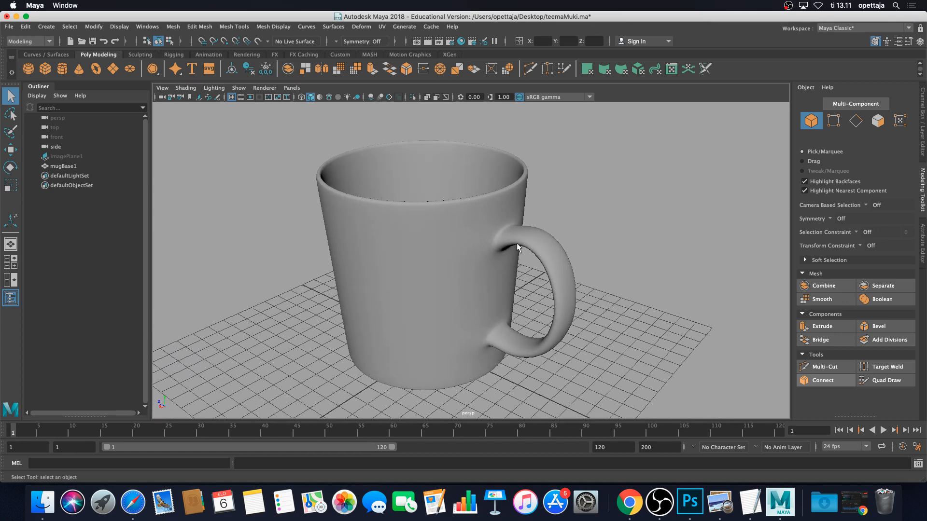
pyautogui.click(517, 248)
pyautogui.scroll(6, 505, 251)
pyautogui.press('1')
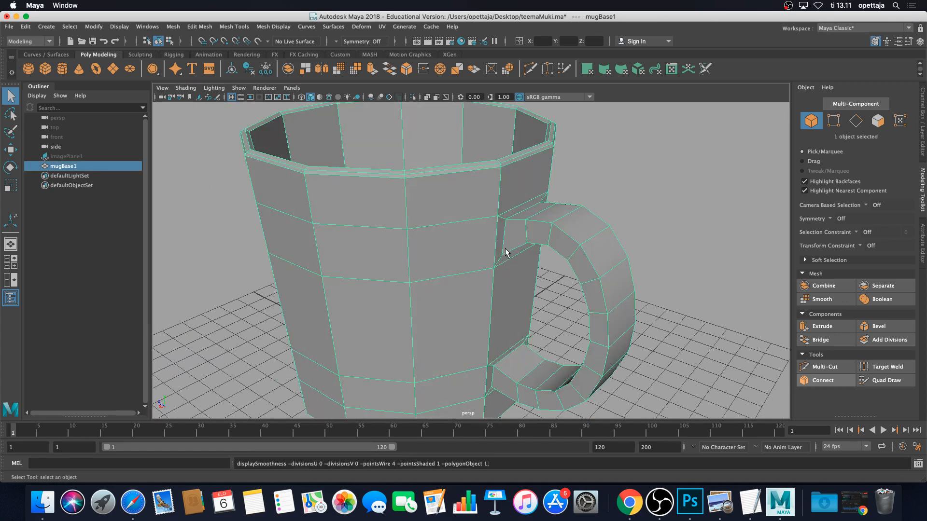
pyautogui.press('3')
# Inspect the smoothed handle, then check the reference mug photo in Chrome and return to Maya
pyautogui.scroll(5, 503, 249)
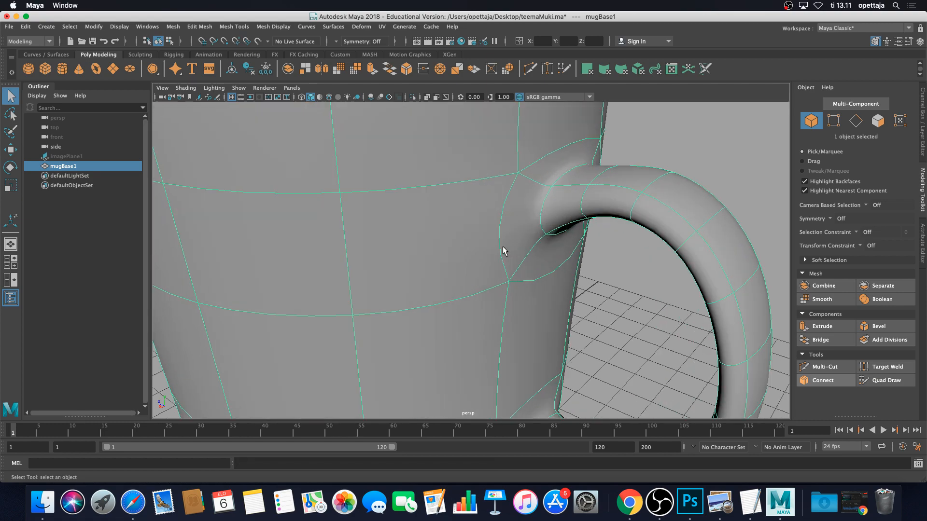
pyautogui.keyDown('alt'); pyautogui.moveTo(524, 262); pyautogui.dragTo(559, 250); pyautogui.keyUp('alt')
pyautogui.scroll(-10, 563, 249)
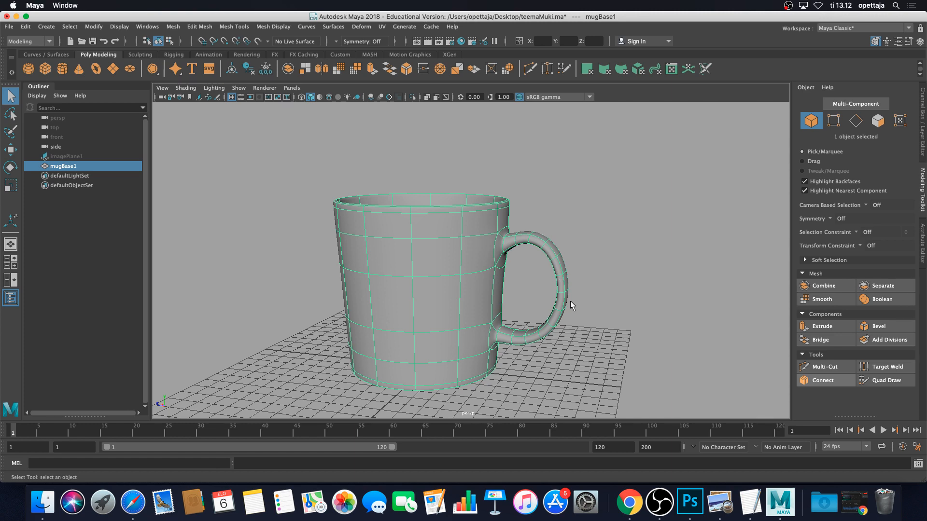
pyautogui.scroll(5, 590, 369)
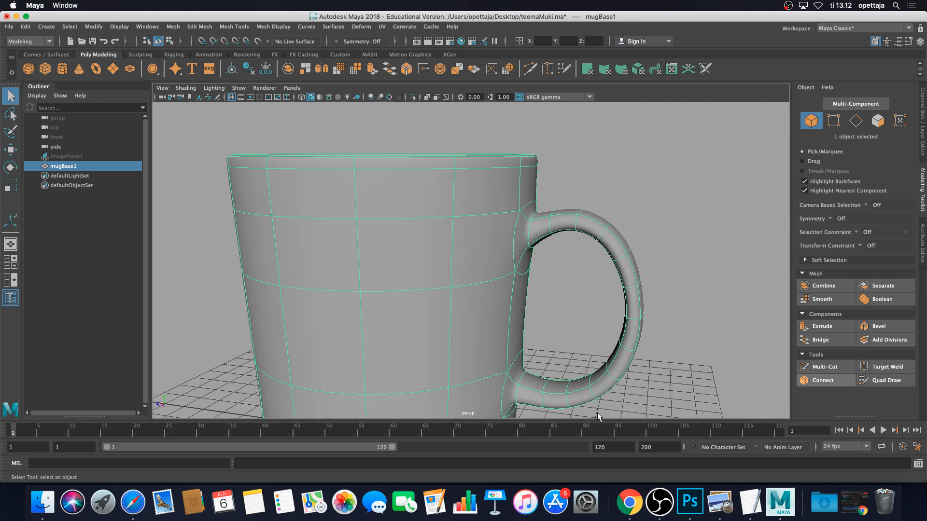
pyautogui.click(626, 502)
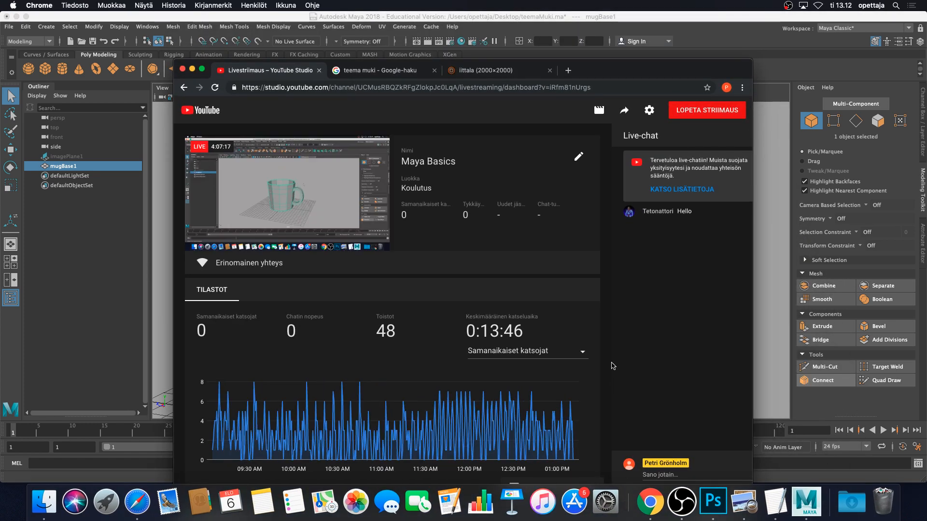
pyautogui.click(497, 72)
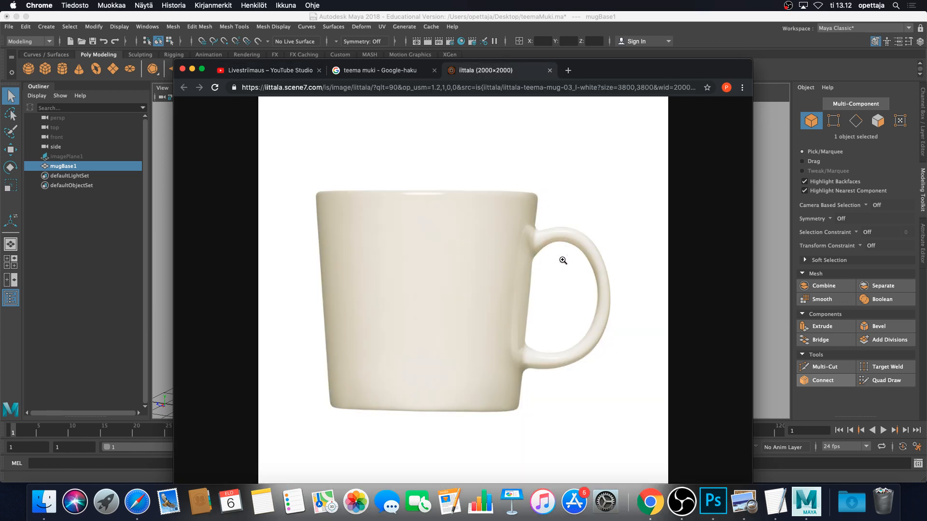
pyautogui.click(780, 175)
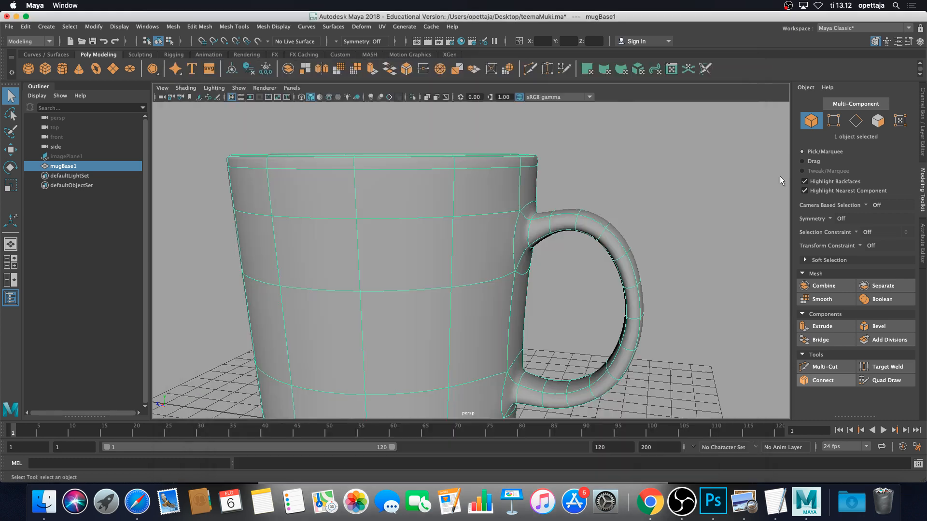
# Select mugBase1 near the handle joint and switch it back to faceted display with 1
pyautogui.scroll(5, 554, 247)
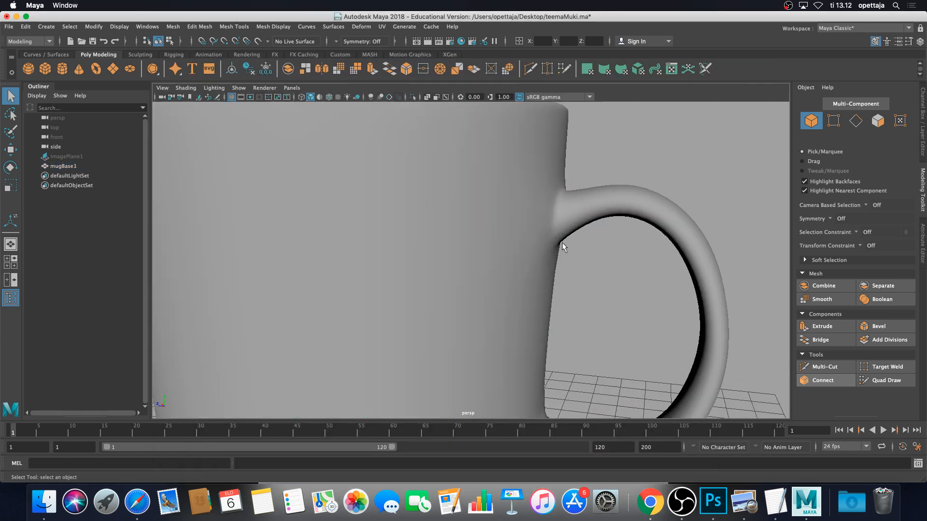
pyautogui.keyDown('alt'); pyautogui.moveTo(561, 243); pyautogui.dragTo(567, 258, button='middle'); pyautogui.keyUp('alt')
pyautogui.moveTo(566, 259)
pyautogui.keyDown('alt'); pyautogui.mouseDown()
pyautogui.moveTo(496, 272)
pyautogui.moveTo(570, 252)
pyautogui.mouseUp(); pyautogui.keyUp('alt')
pyautogui.scroll(-6, 522, 263)
pyautogui.keyDown('alt'); pyautogui.moveTo(528, 276); pyautogui.dragTo(545, 232, button='middle'); pyautogui.keyUp('alt')
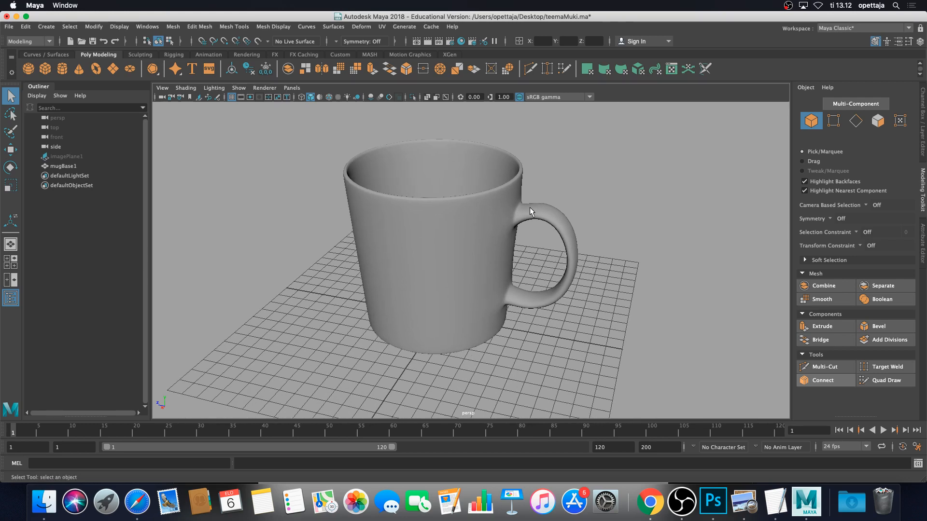
pyautogui.scroll(5, 529, 210)
pyautogui.moveTo(553, 194)
pyautogui.keyDown('alt'); pyautogui.mouseDown()
pyautogui.moveTo(528, 198)
pyautogui.moveTo(579, 193)
pyautogui.moveTo(560, 188)
pyautogui.mouseUp(); pyautogui.keyUp('alt')
pyautogui.click(554, 182)
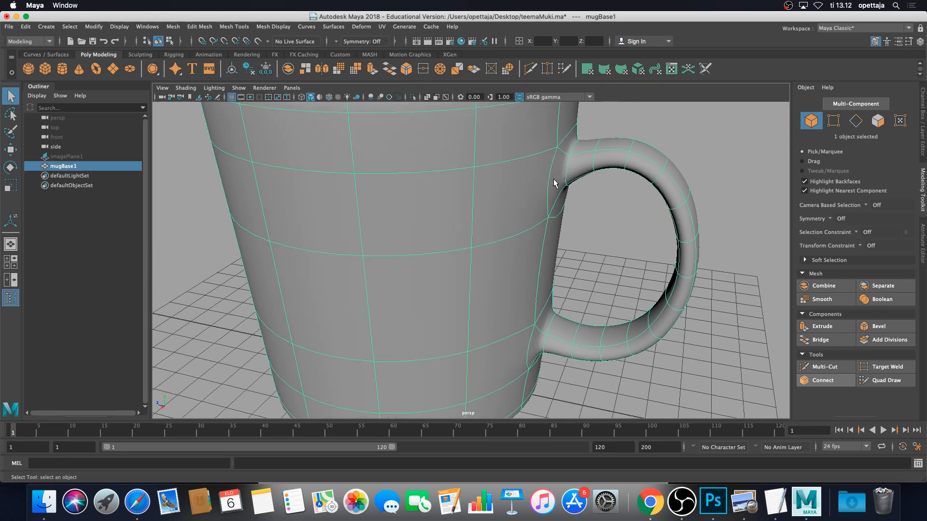
pyautogui.press('1')
# Frame the mug and orbit around the handle to inspect the dark gaps at its joints
pyautogui.scroll(-4, 583, 199)
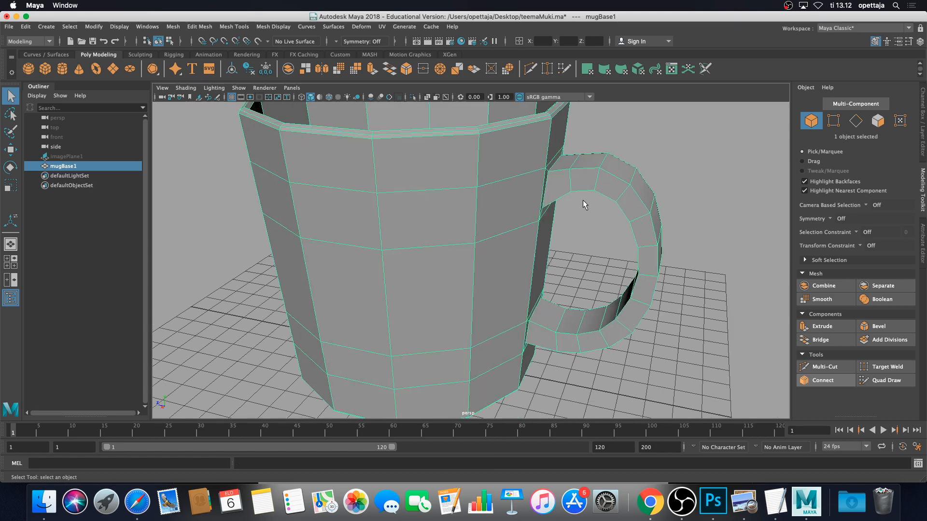
pyautogui.scroll(5, 542, 204)
pyautogui.keyDown('alt'); pyautogui.moveTo(518, 189); pyautogui.dragTo(499, 262); pyautogui.keyUp('alt')
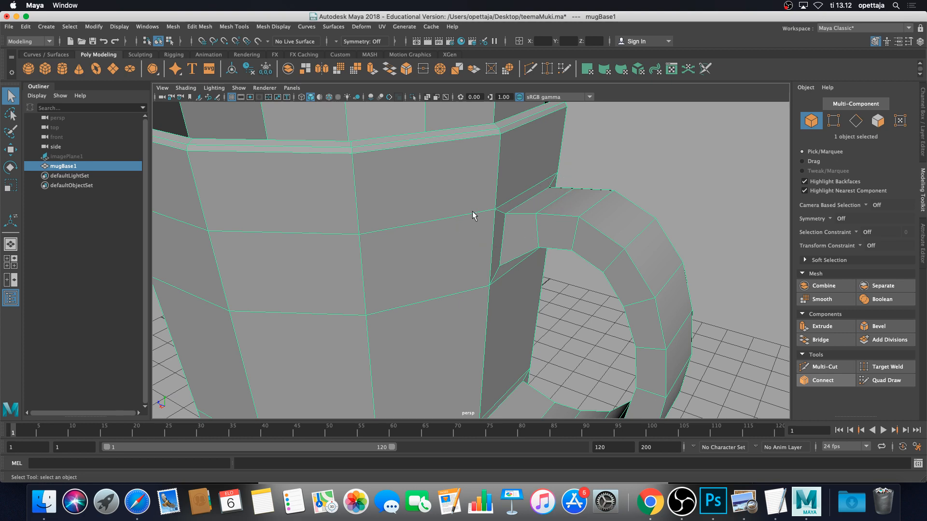
pyautogui.press('f')
pyautogui.keyDown('alt'); pyautogui.moveTo(473, 216); pyautogui.dragTo(500, 205); pyautogui.keyUp('alt')
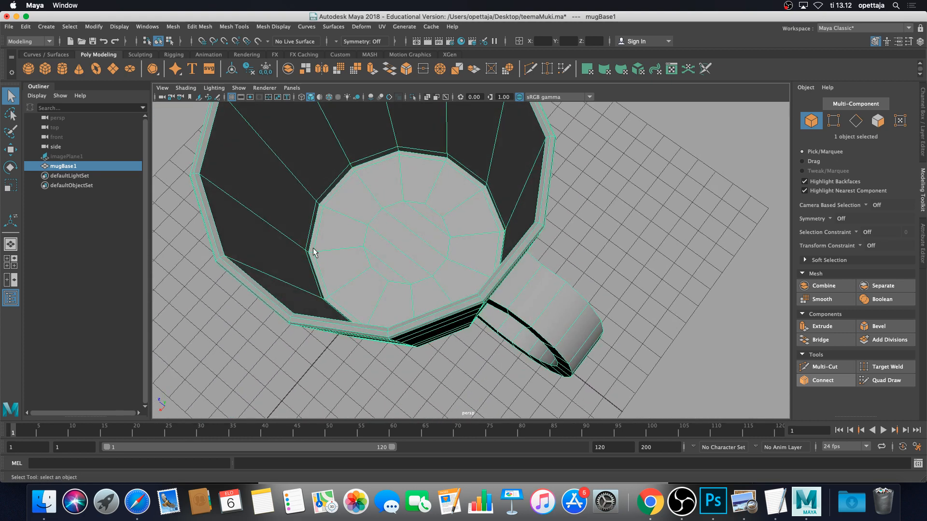
pyautogui.keyDown('alt'); pyautogui.moveTo(539, 296); pyautogui.dragTo(547, 225); pyautogui.keyUp('alt')
pyautogui.scroll(4, 524, 260)
pyautogui.scroll(-4, 483, 228)
pyautogui.scroll(-3, 486, 232)
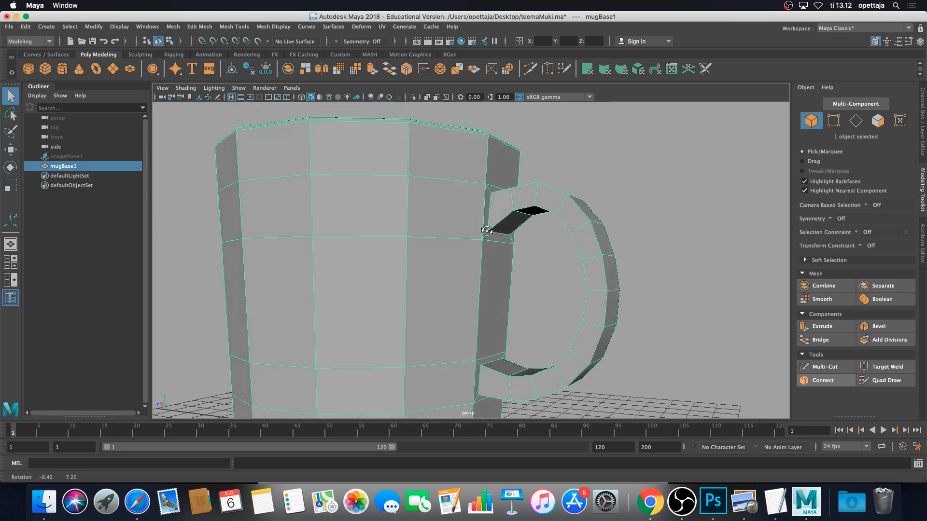
pyautogui.scroll(2, 490, 242)
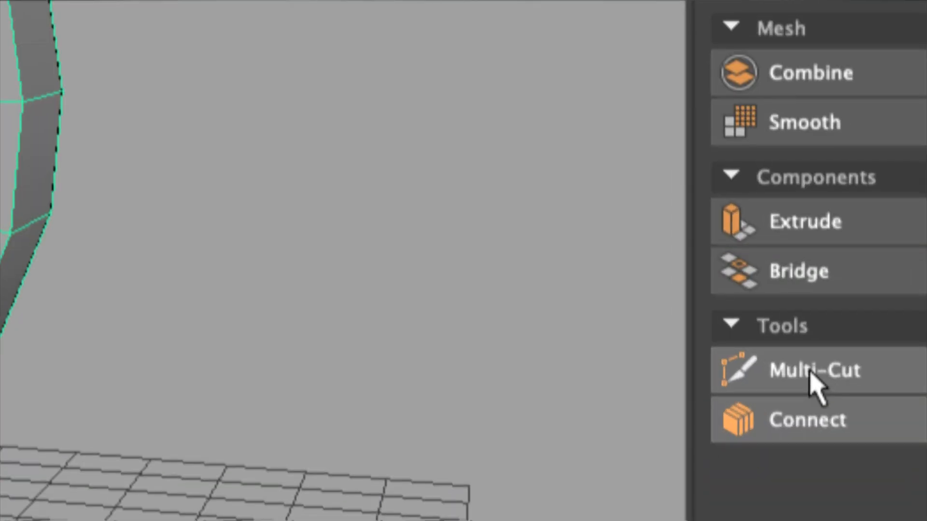
# Insert an edge loop at the lower handle base with Multi-Cut, then restore smoothed object mode
pyautogui.click(824, 368)
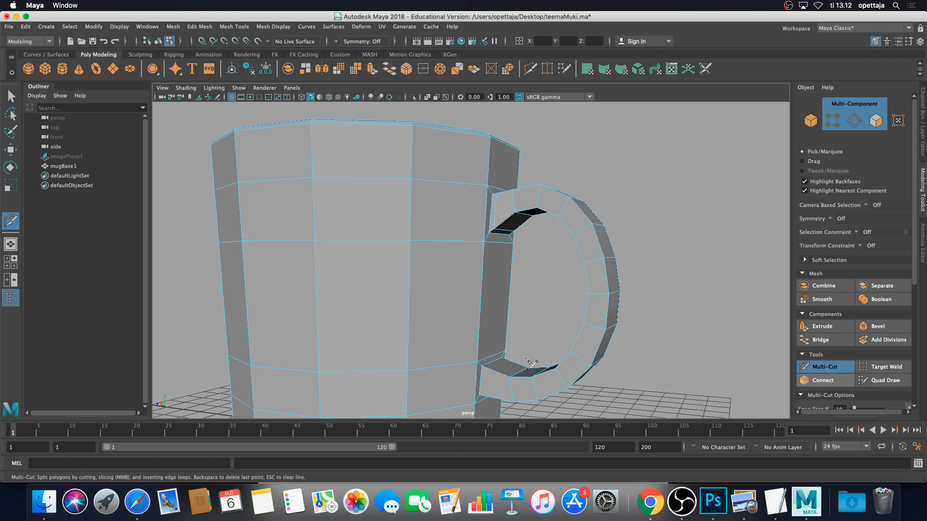
pyautogui.keyDown('ctrl'); pyautogui.click(486, 369); pyautogui.keyUp('ctrl')
pyautogui.press('3')
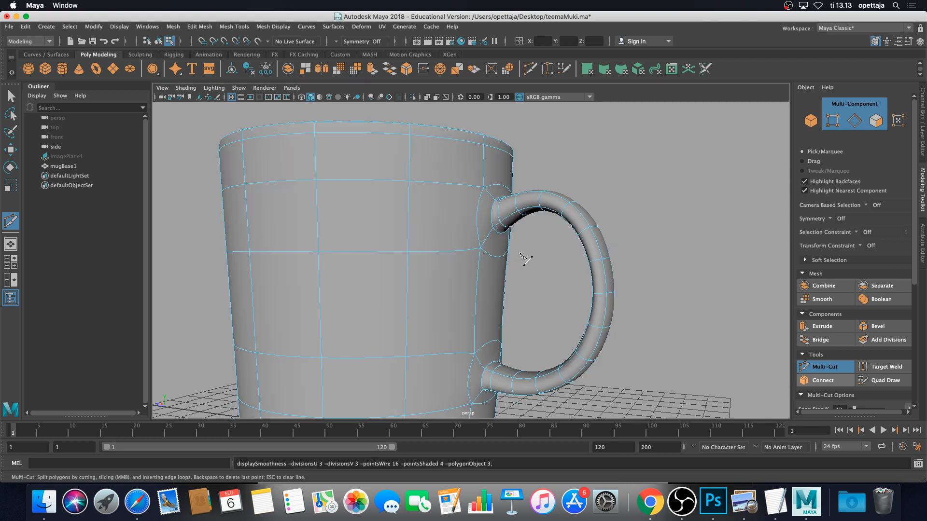
pyautogui.press('q')
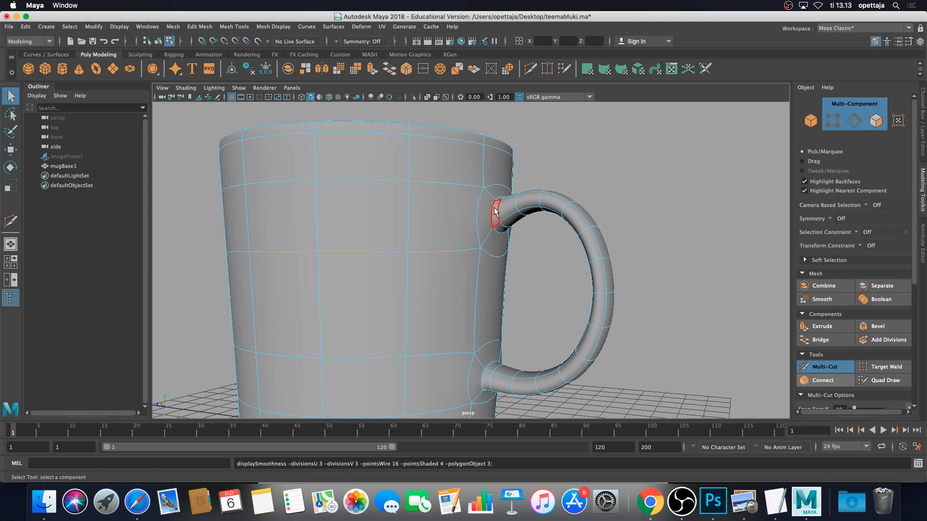
pyautogui.moveTo(495, 211); pyautogui.dragTo(574, 184, button='right')
pyautogui.keyDown('alt'); pyautogui.moveTo(597, 242); pyautogui.dragTo(507, 247); pyautogui.keyUp('alt')
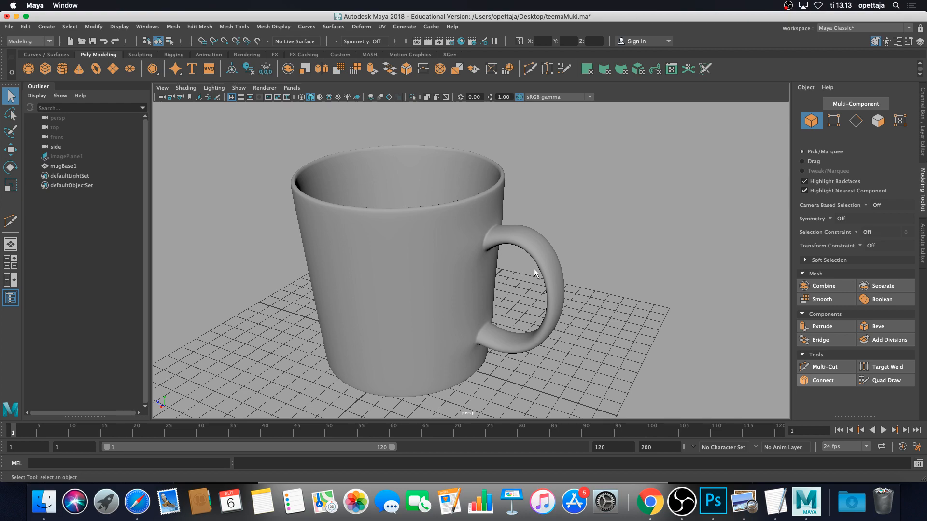
# Select mugBase1 and view its flat underside as the unsmoothed low-poly cage
pyautogui.keyDown('alt'); pyautogui.moveTo(600, 285); pyautogui.dragTo(459, 271); pyautogui.keyUp('alt')
pyautogui.scroll(5, 461, 305)
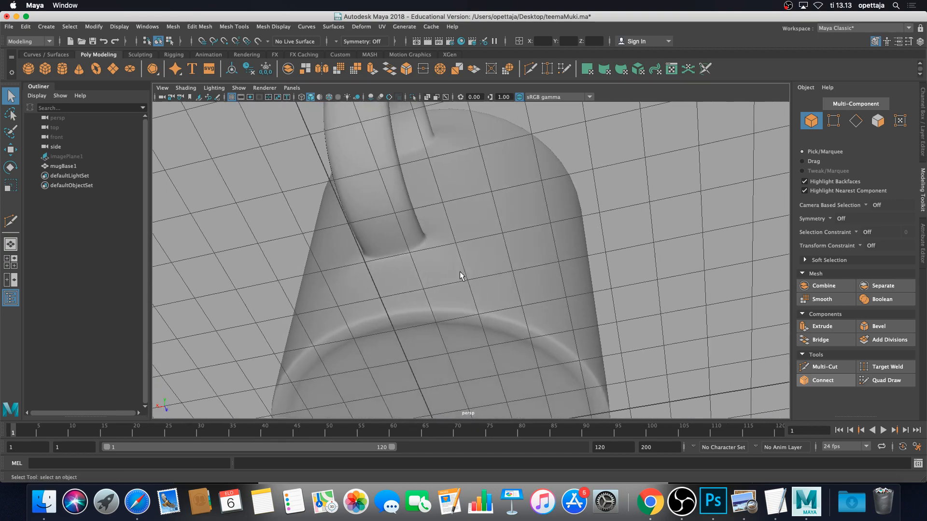
pyautogui.click(472, 309)
pyautogui.scroll(-5, 471, 311)
pyautogui.keyDown('alt'); pyautogui.moveTo(470, 311); pyautogui.dragTo(470, 258); pyautogui.keyUp('alt')
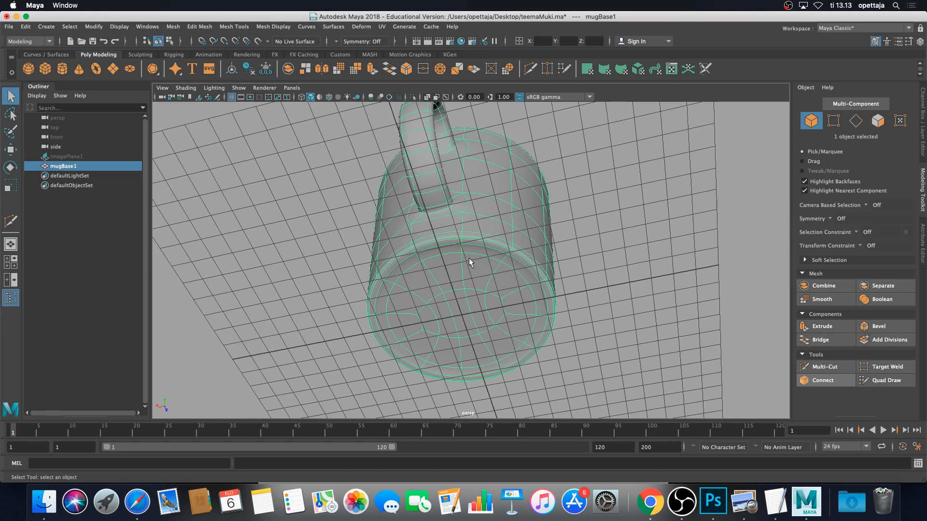
pyautogui.press('1')
pyautogui.scroll(4, 470, 288)
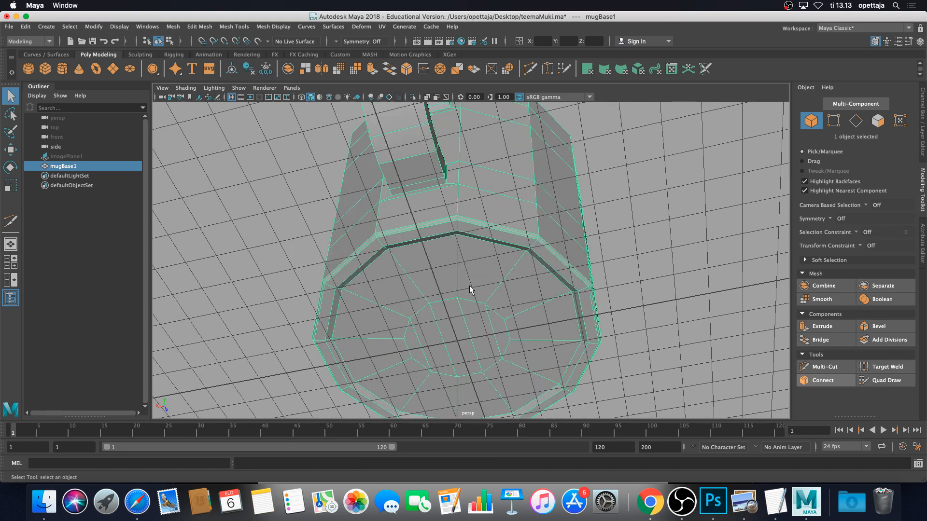
pyautogui.keyDown('alt'); pyautogui.moveTo(471, 289); pyautogui.dragTo(463, 244); pyautogui.keyUp('alt')
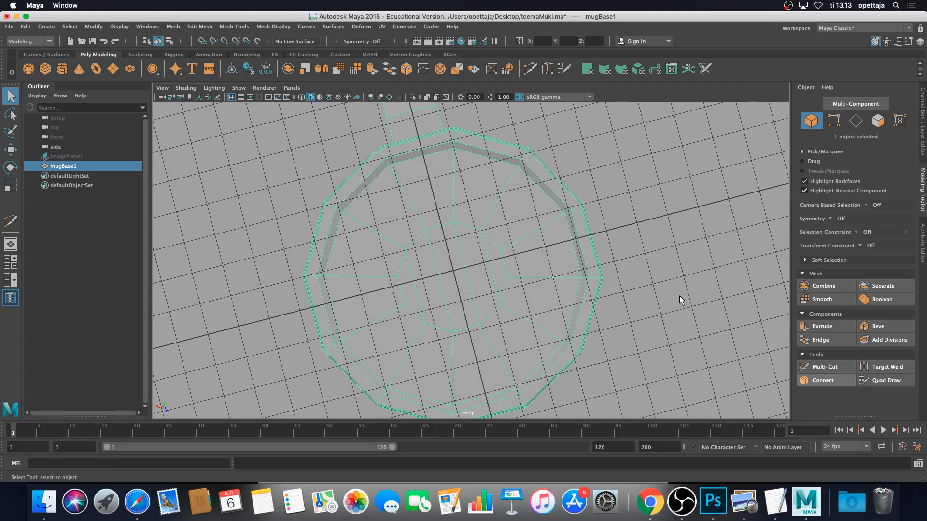
# Use Multi-Cut to insert an edge loop near the mug's bottom rim
pyautogui.click(826, 372)
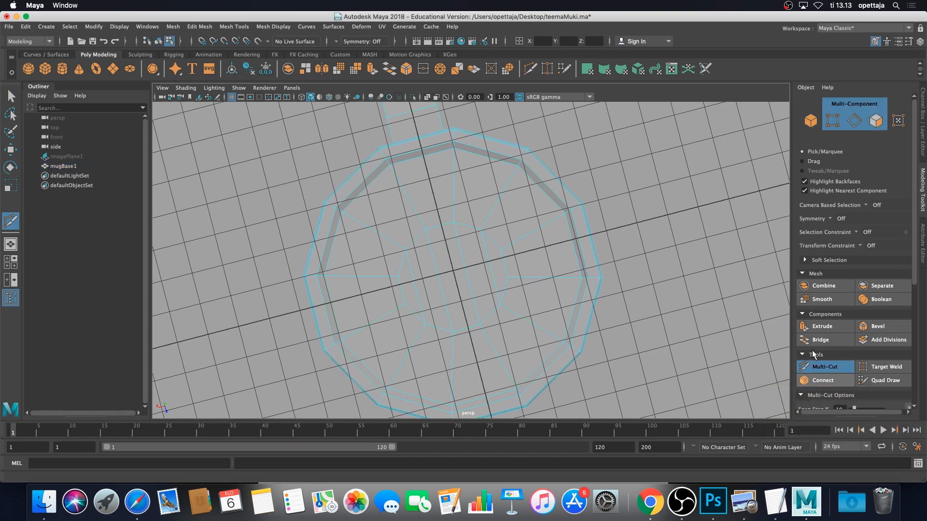
pyautogui.scroll(3, 545, 206)
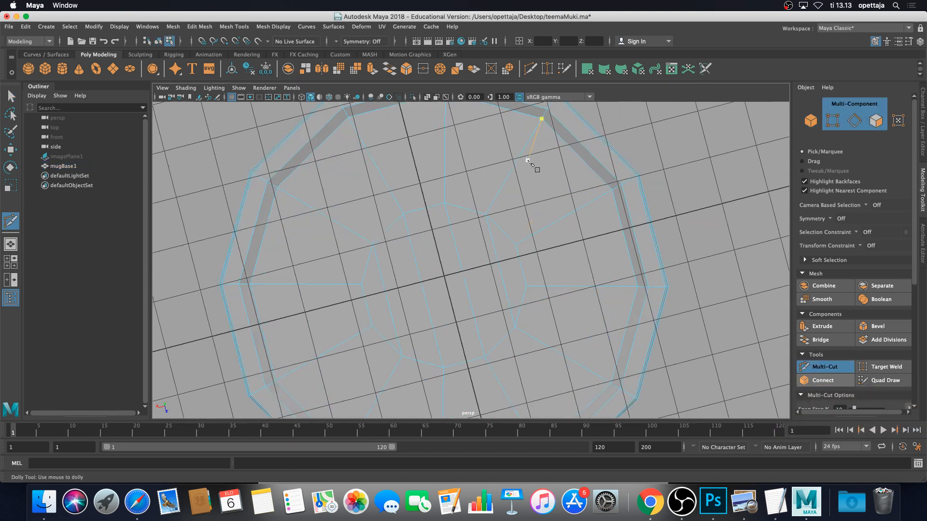
pyautogui.keyDown('alt'); pyautogui.moveTo(527, 160); pyautogui.dragTo(525, 236, button='middle'); pyautogui.keyUp('alt')
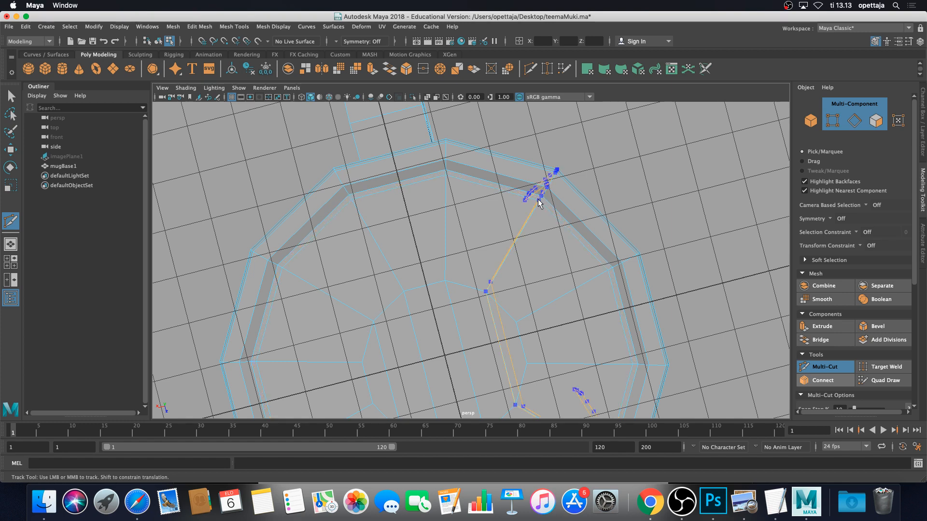
pyautogui.keyDown('alt'); pyautogui.moveTo(548, 187); pyautogui.dragTo(559, 200); pyautogui.keyUp('alt')
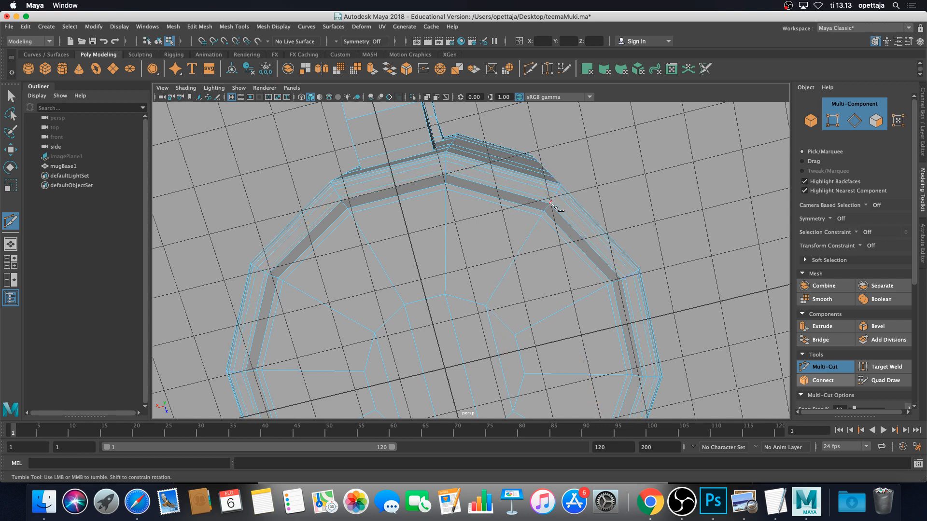
pyautogui.keyDown('alt'); pyautogui.moveTo(487, 193); pyautogui.dragTo(534, 201, button='right'); pyautogui.keyUp('alt')
pyautogui.keyDown('alt'); pyautogui.moveTo(526, 186); pyautogui.dragTo(531, 259, button='middle'); pyautogui.keyUp('alt')
pyautogui.keyDown('alt'); pyautogui.moveTo(532, 259); pyautogui.dragTo(485, 238, button='right'); pyautogui.keyUp('alt')
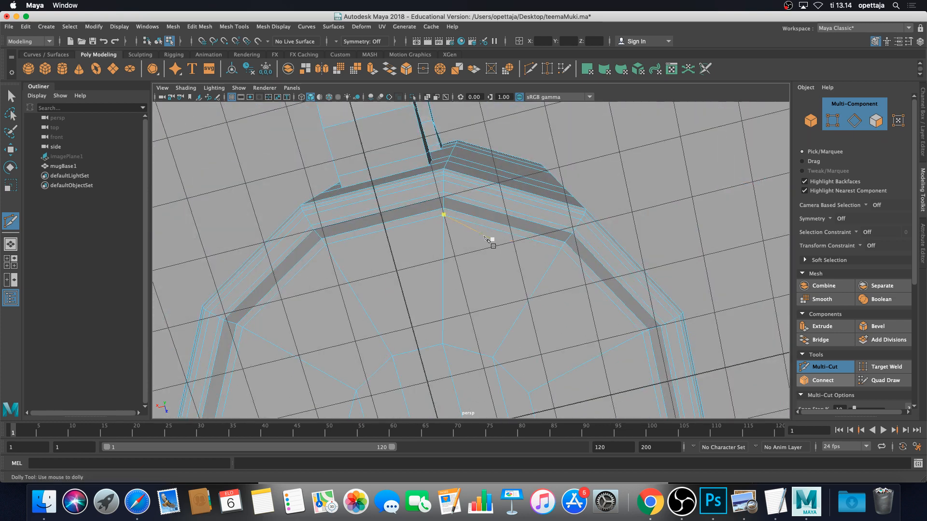
pyautogui.keyDown('ctrl'); pyautogui.click(568, 223); pyautogui.keyUp('ctrl')
# Turn smooth mesh preview back on for mugBase1
pyautogui.press('3')
pyautogui.moveTo(547, 223)
pyautogui.mouseDown(button='right')
pyautogui.moveTo(555, 215)
pyautogui.moveTo(536, 220)
pyautogui.moveTo(549, 212)
pyautogui.mouseUp(button='right')
pyautogui.scroll(-4, 548, 225)
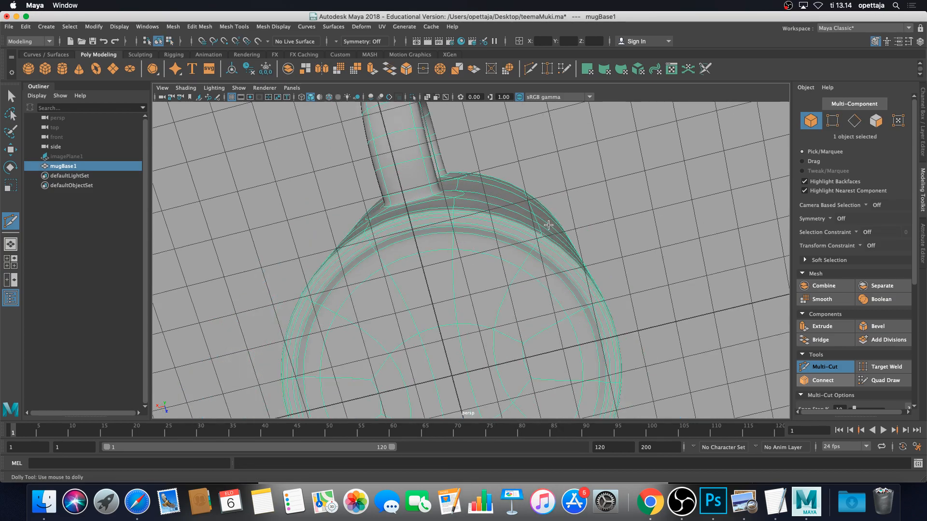
# Switch to the Select tool and deselect mugBase1, orbiting around the smoothed mug
pyautogui.press('q')
pyautogui.click(597, 199)
pyautogui.scroll(-5, 593, 205)
pyautogui.keyDown('alt'); pyautogui.moveTo(585, 202); pyautogui.dragTo(510, 232); pyautogui.keyUp('alt')
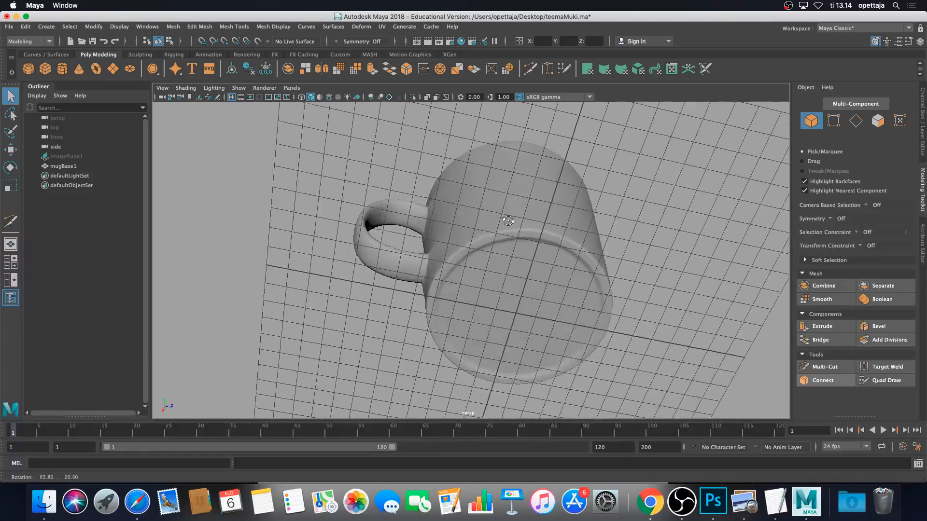
pyautogui.scroll(8, 549, 262)
pyautogui.scroll(-3, 549, 262)
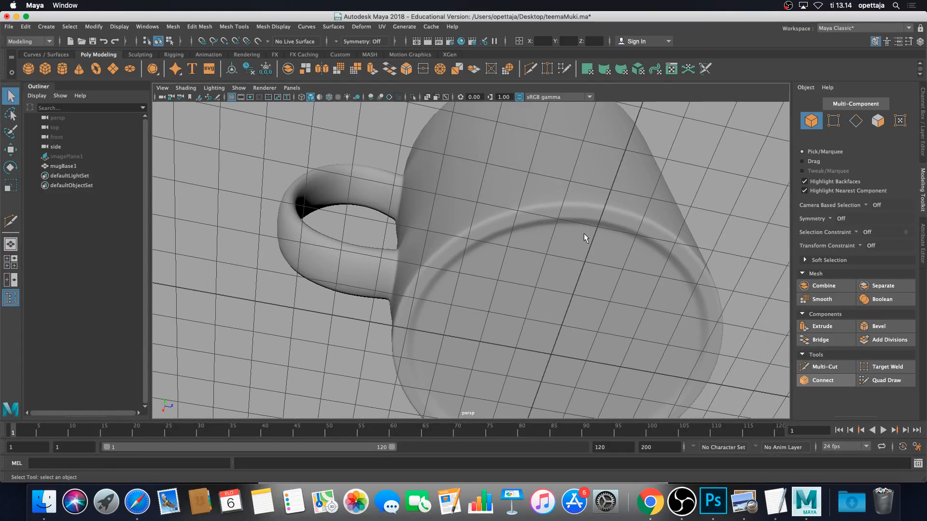
pyautogui.scroll(-3, 589, 224)
pyautogui.click(593, 216)
pyautogui.click(616, 198)
pyautogui.keyDown('alt'); pyautogui.moveTo(616, 199); pyautogui.dragTo(508, 238); pyautogui.keyUp('alt')
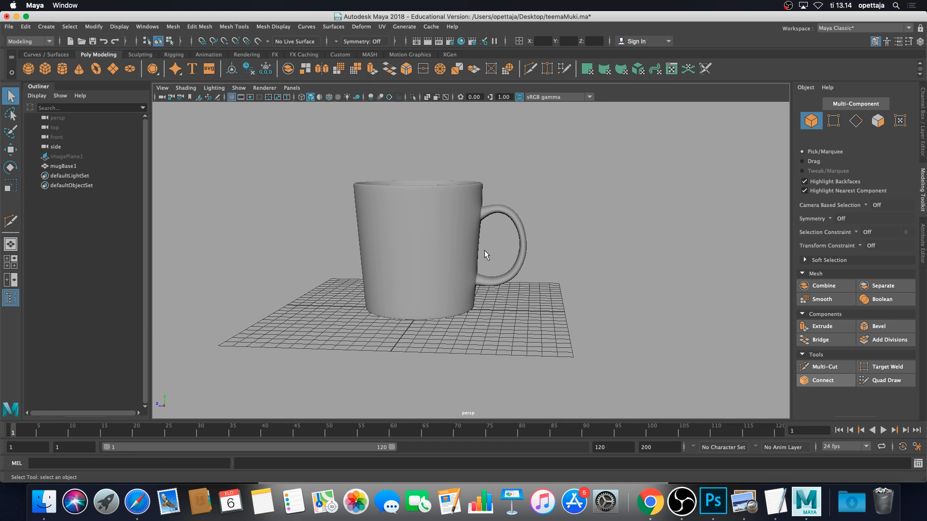
# Save the scene as teemaMuki.ma, inspect the mug from several angles, and open the Window menu
pyautogui.press('super+s')
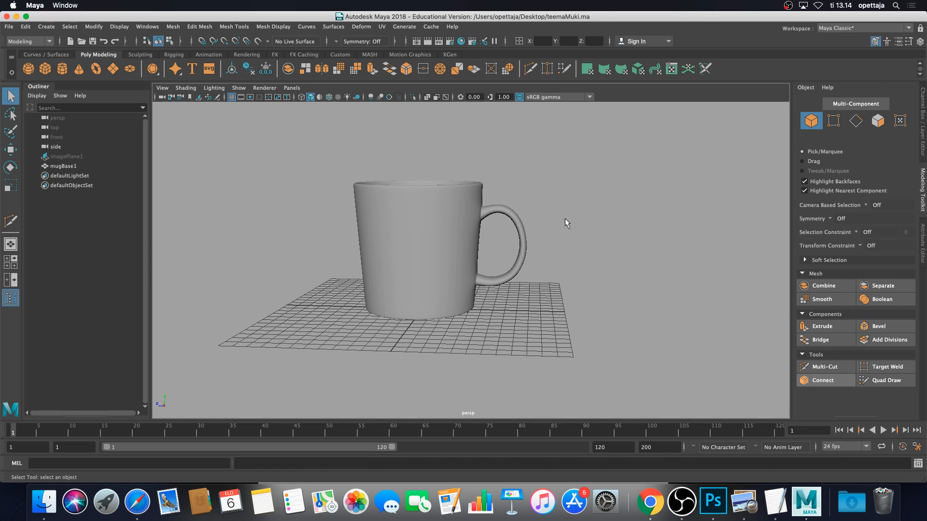
pyautogui.keyDown('alt'); pyautogui.moveTo(564, 223); pyautogui.dragTo(597, 257); pyautogui.keyUp('alt')
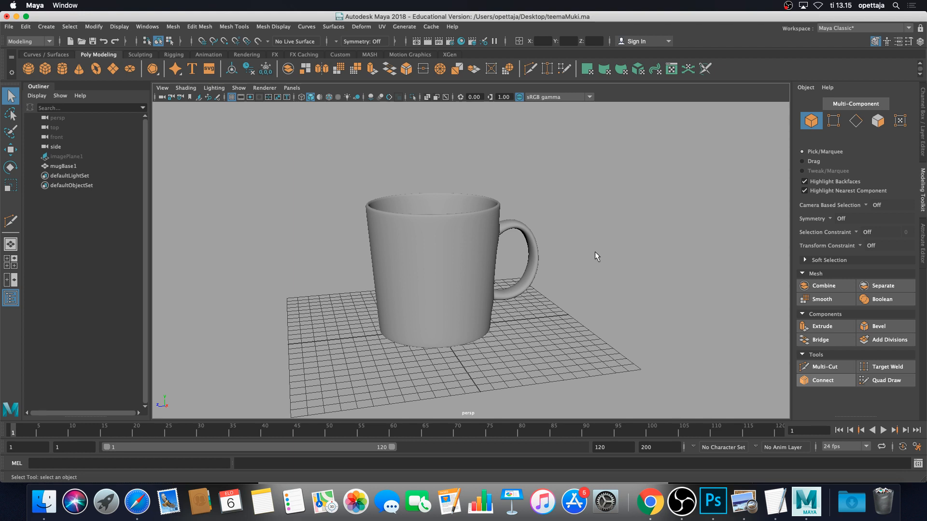
pyautogui.click(454, 256)
pyautogui.keyDown('alt'); pyautogui.moveTo(537, 246); pyautogui.dragTo(563, 206); pyautogui.keyUp('alt')
pyautogui.click(563, 207)
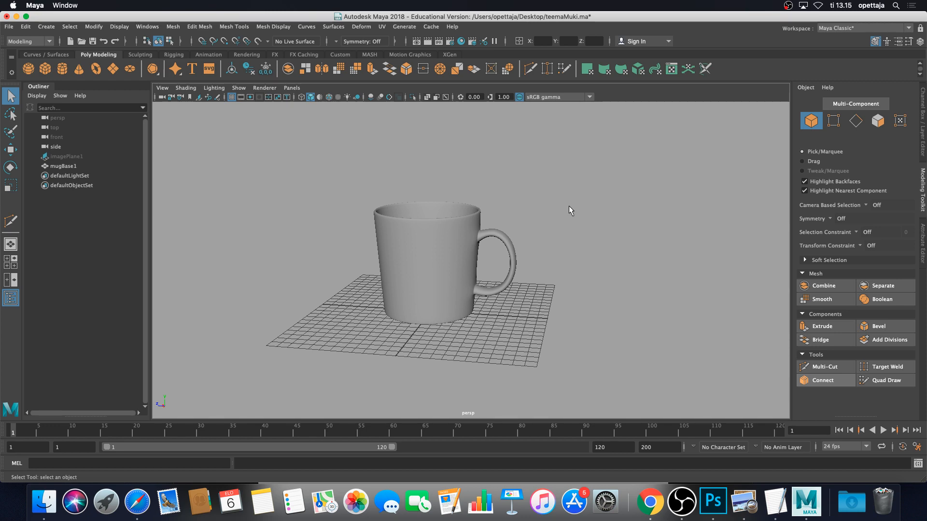
pyautogui.keyDown('alt'); pyautogui.moveTo(535, 206); pyautogui.dragTo(558, 197, button='middle'); pyautogui.keyUp('alt')
pyautogui.scroll(4, 549, 205)
pyautogui.keyDown('alt'); pyautogui.moveTo(559, 191); pyautogui.dragTo(563, 200); pyautogui.keyUp('alt')
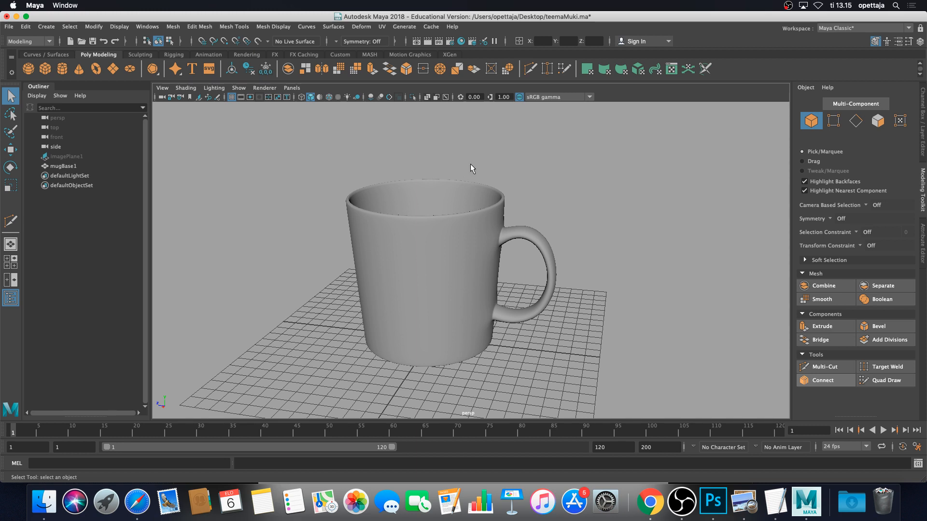
pyautogui.click(155, 28)
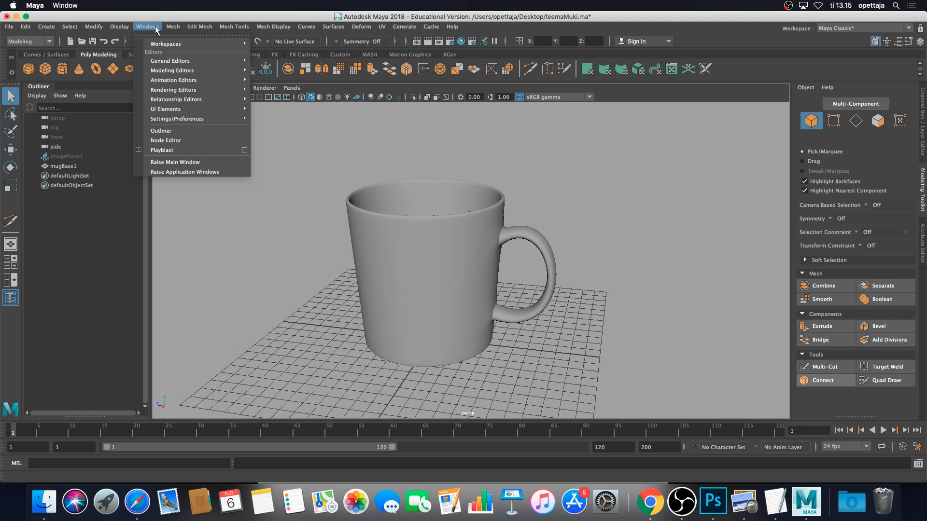
pyautogui.click(154, 28)
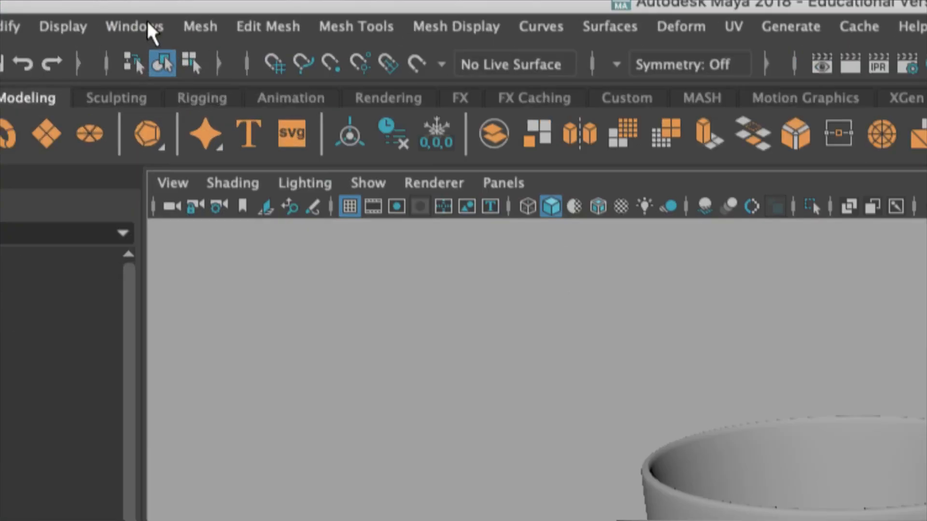
pyautogui.click(152, 28)
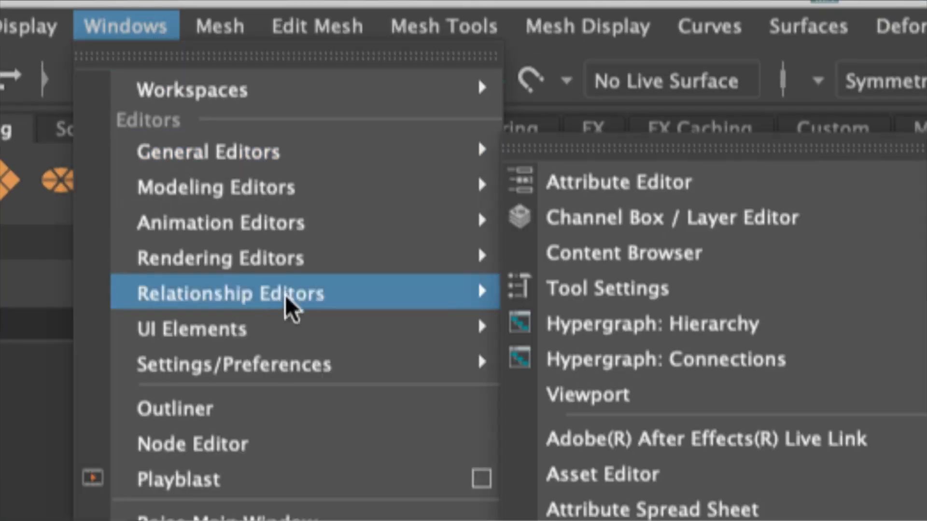
pyautogui.moveTo(324, 361)
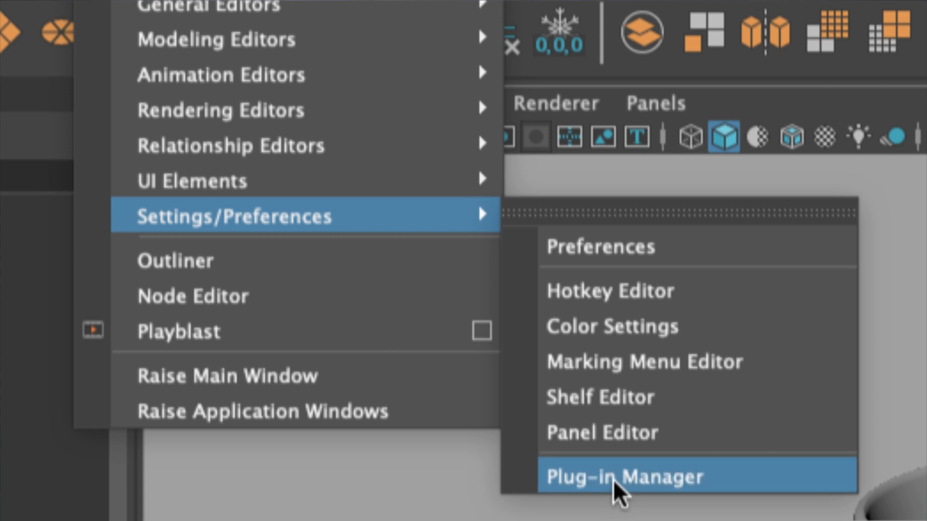
pyautogui.click(615, 478)
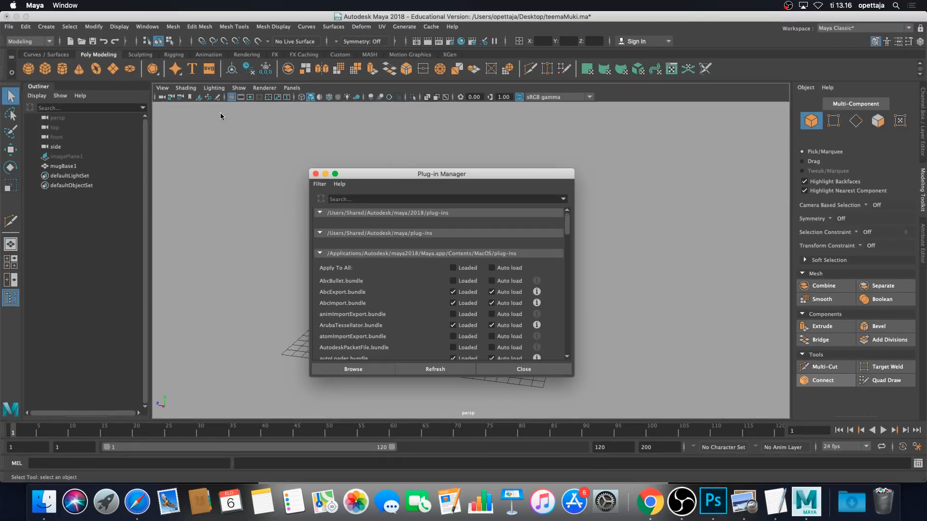
pyautogui.moveTo(459, 174); pyautogui.dragTo(484, 136)
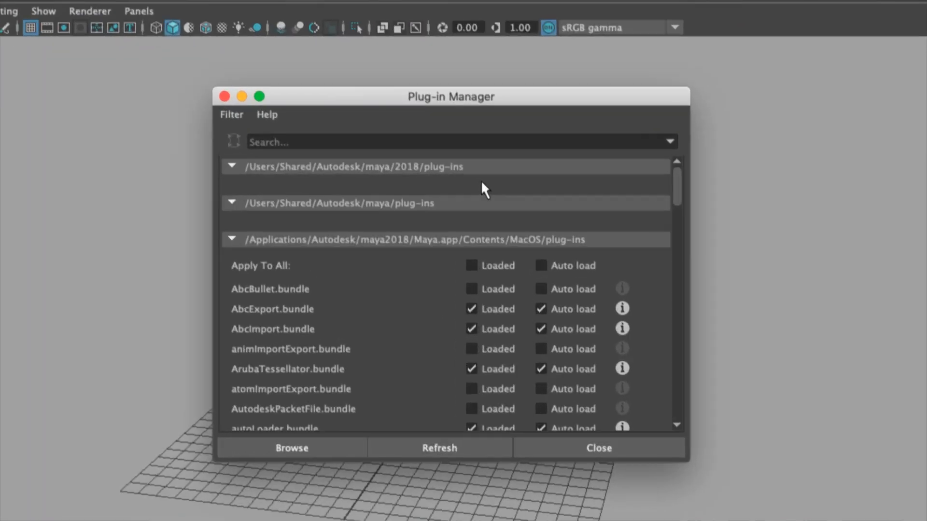
pyautogui.scroll(-5, 496, 215)
pyautogui.scroll(5, 496, 216)
pyautogui.scroll(-15, 495, 208)
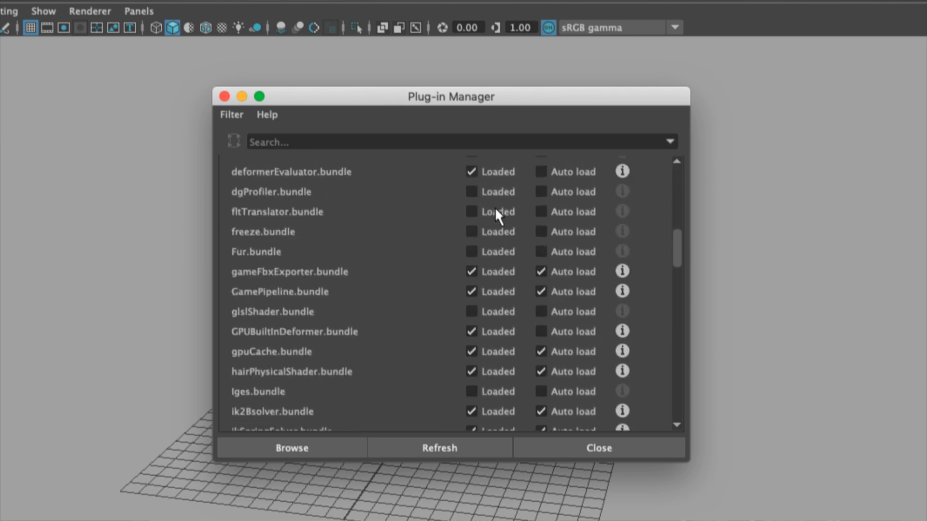
pyautogui.scroll(-15, 495, 212)
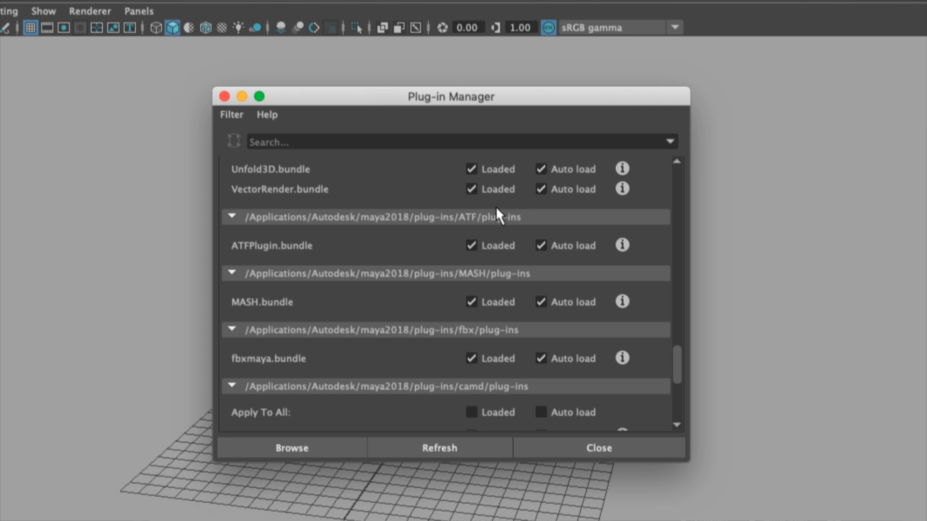
pyautogui.scroll(-4, 496, 208)
pyautogui.scroll(-5, 496, 208)
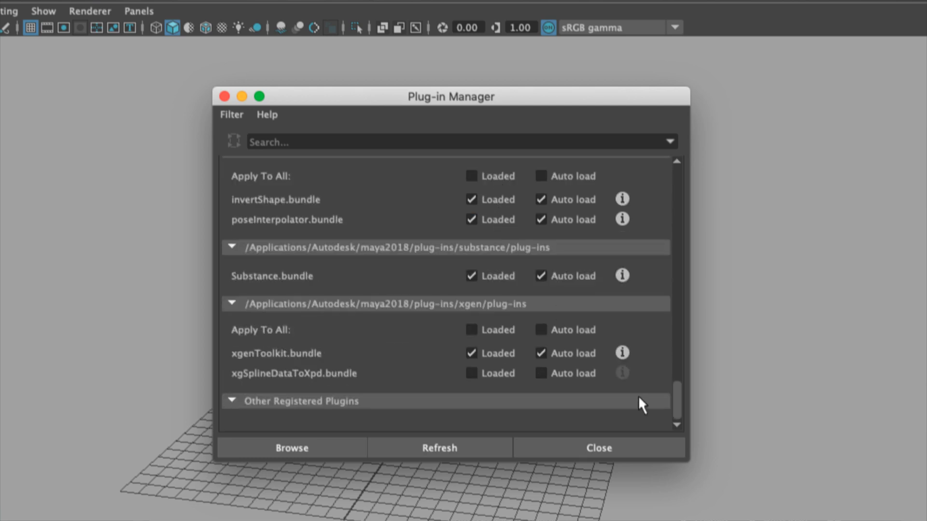
pyautogui.moveTo(688, 462); pyautogui.dragTo(768, 520)
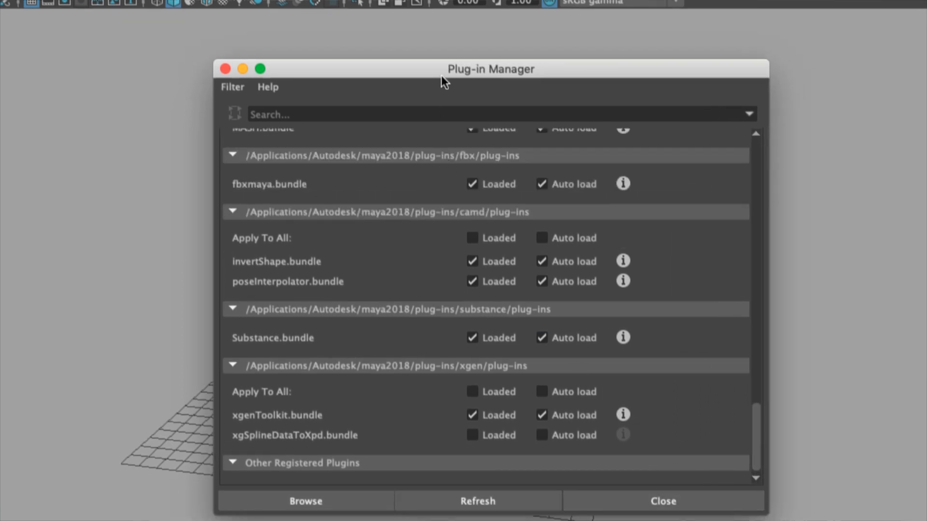
pyautogui.moveTo(538, 70); pyautogui.dragTo(536, 36)
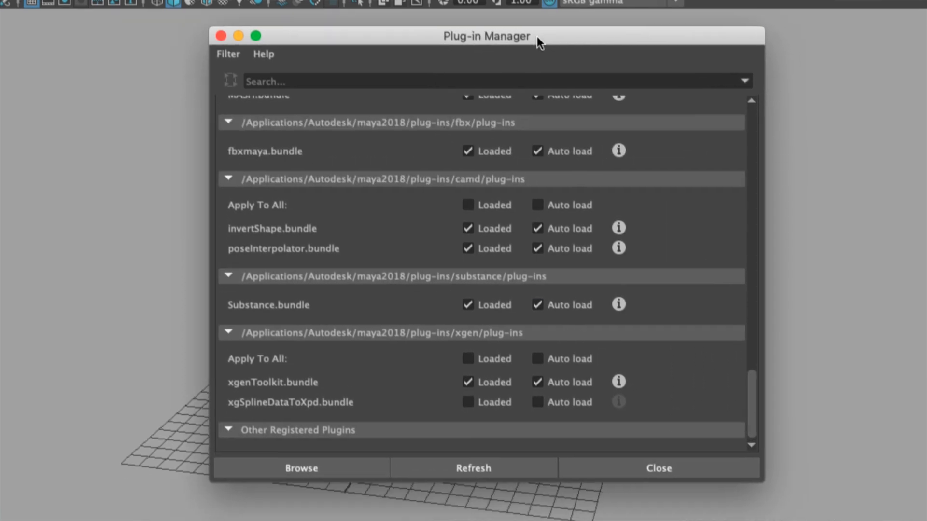
pyautogui.scroll(5, 467, 237)
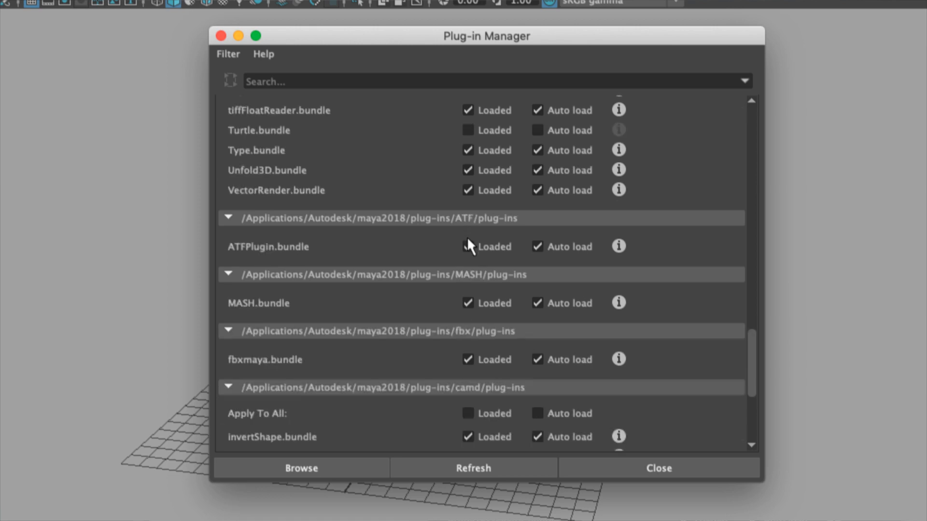
pyautogui.scroll(-3, 467, 240)
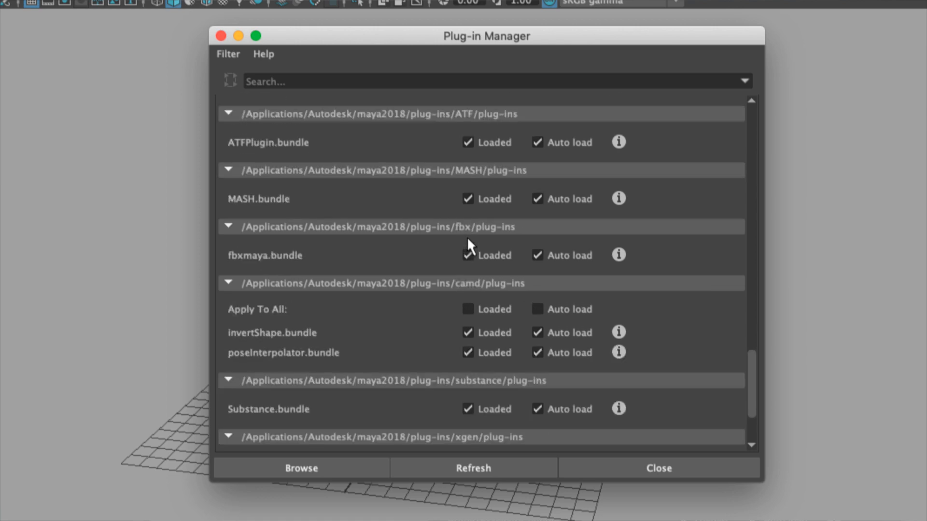
pyautogui.scroll(-3, 467, 244)
pyautogui.scroll(-1, 467, 246)
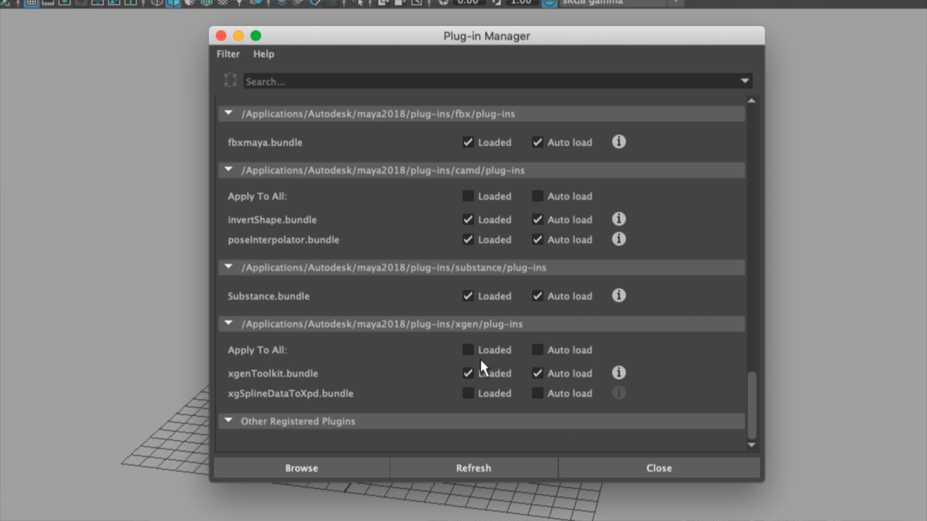
pyautogui.scroll(10, 478, 360)
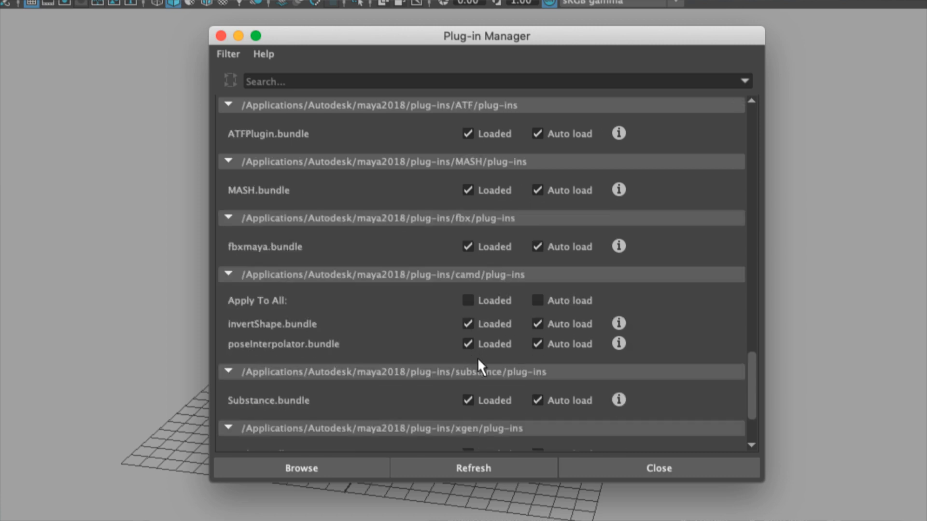
pyautogui.scroll(15, 476, 358)
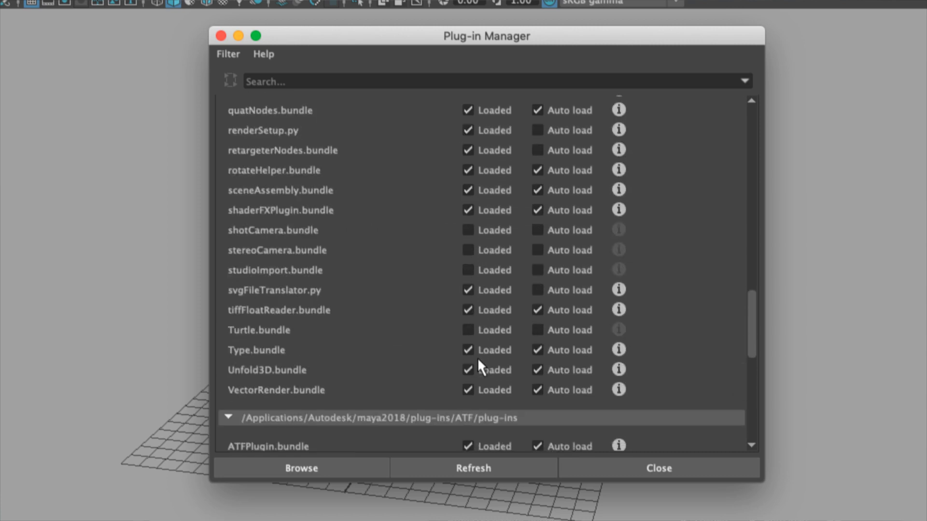
pyautogui.scroll(12, 478, 358)
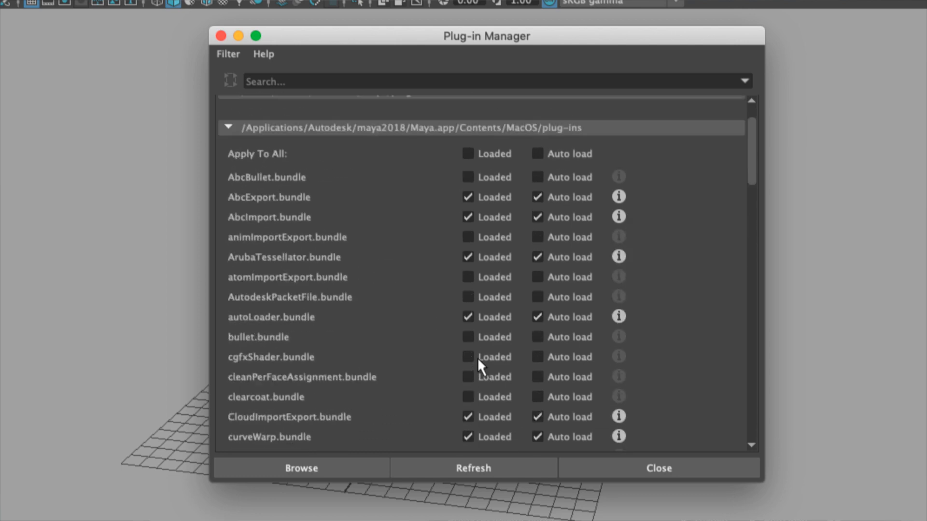
pyautogui.click(633, 466)
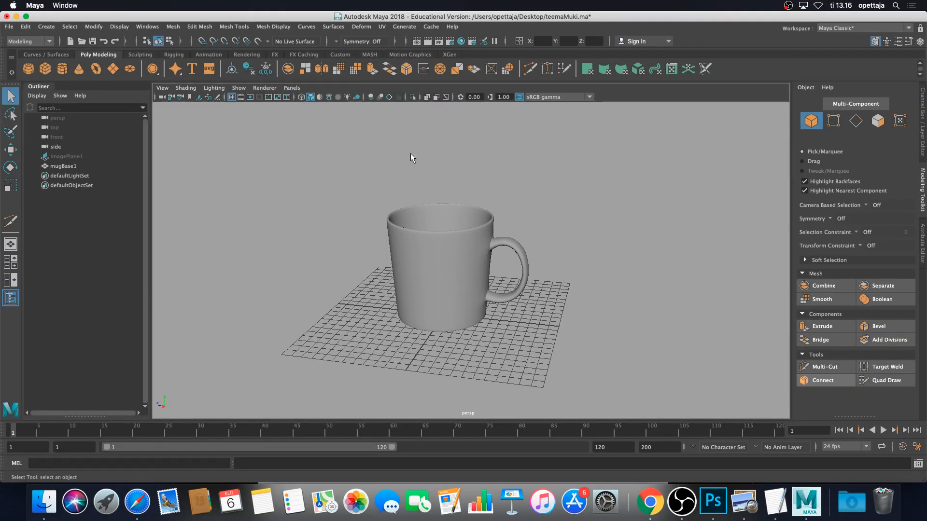
# Keep Maya Software as the renderer in Render Settings, then open Settings/Preferences
pyautogui.click(461, 41)
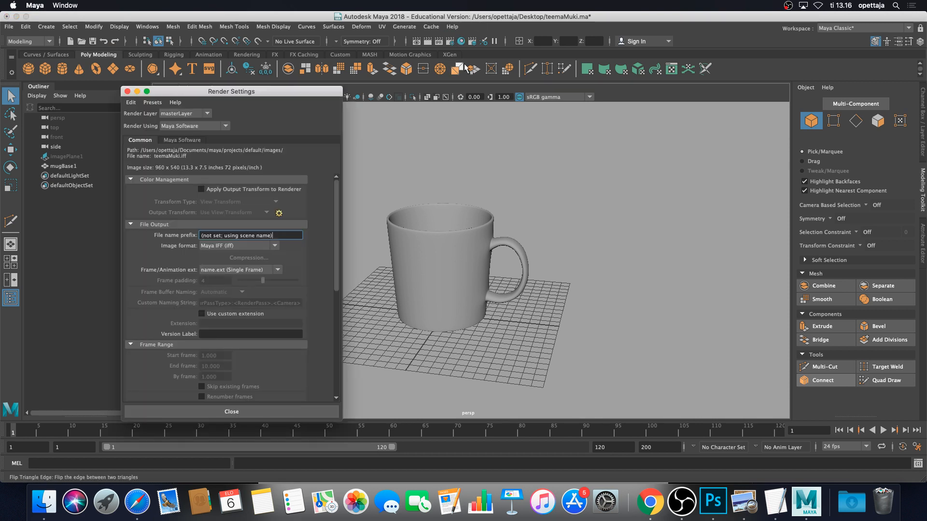
pyautogui.click(271, 124)
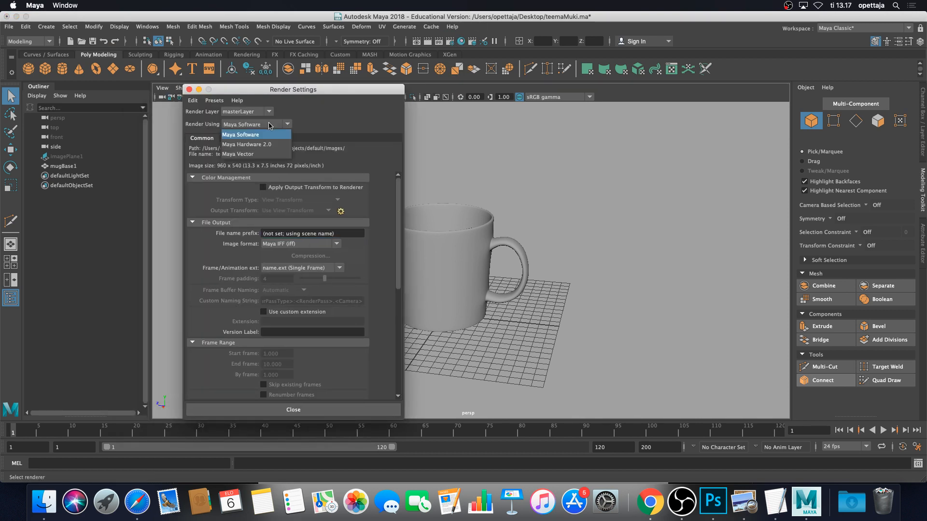
pyautogui.click(268, 132)
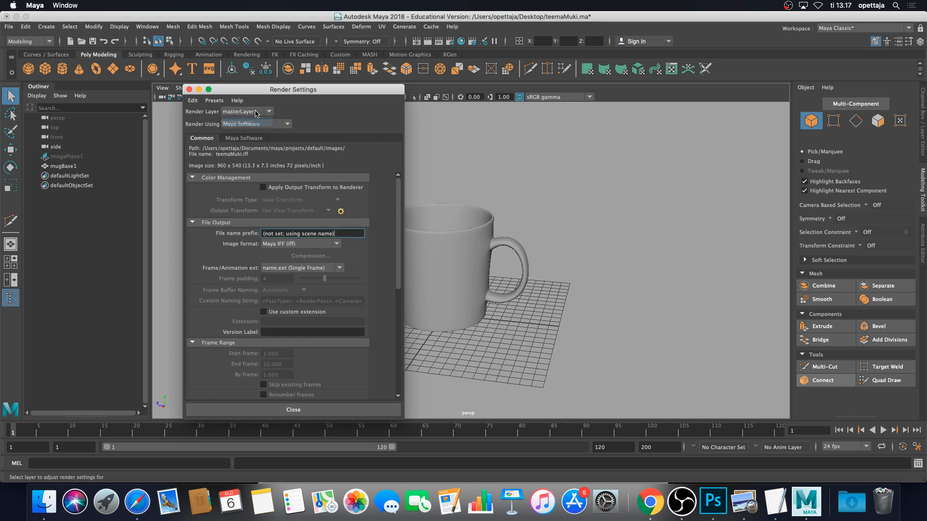
pyautogui.click(189, 89)
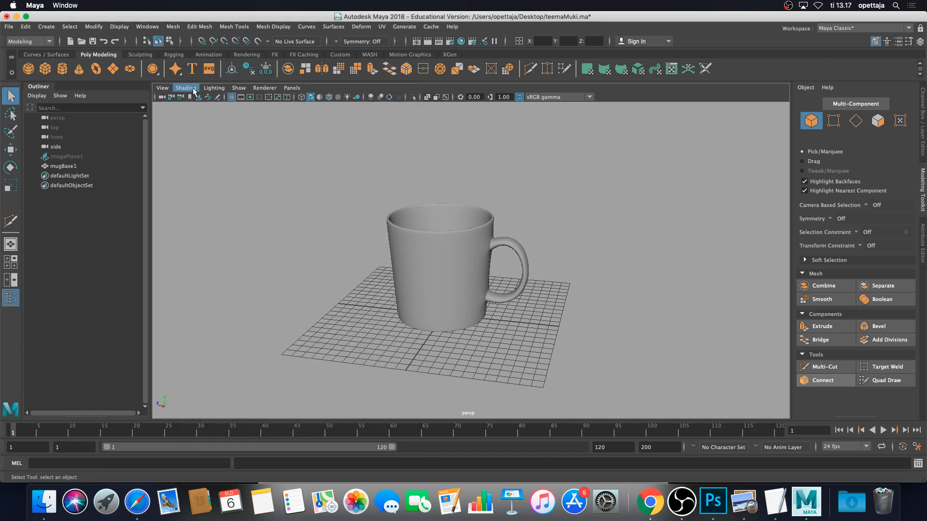
pyautogui.click(147, 26)
# Open the Plug-in Manager, refresh its plug-in list, and close it
pyautogui.moveTo(189, 119)
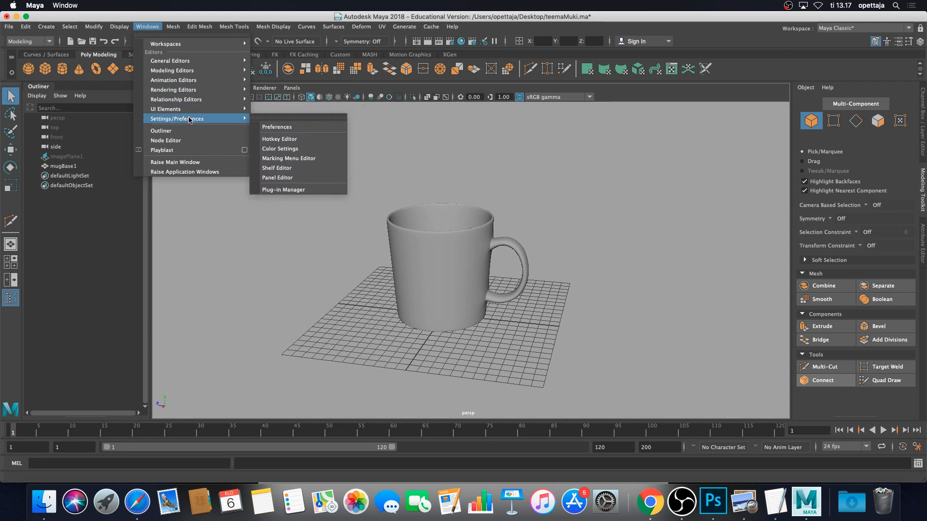
pyautogui.click(316, 190)
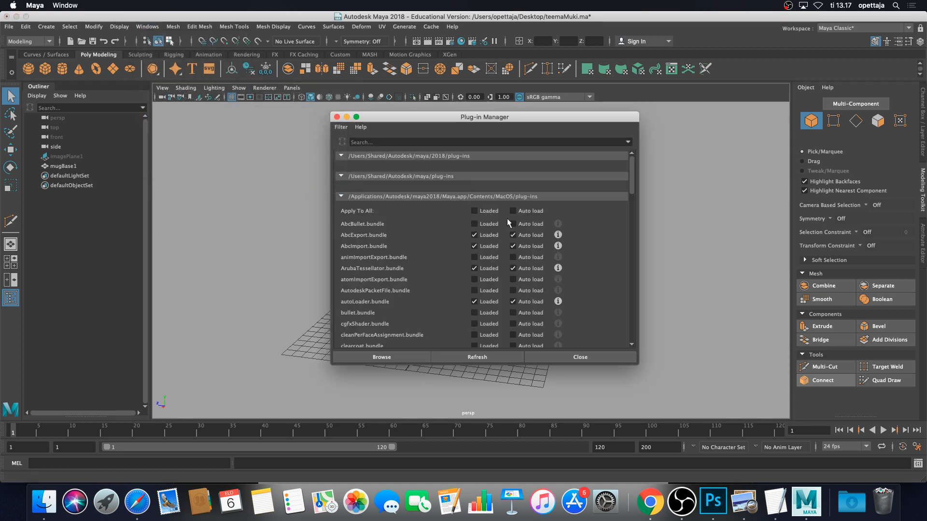
pyautogui.scroll(-15, 505, 220)
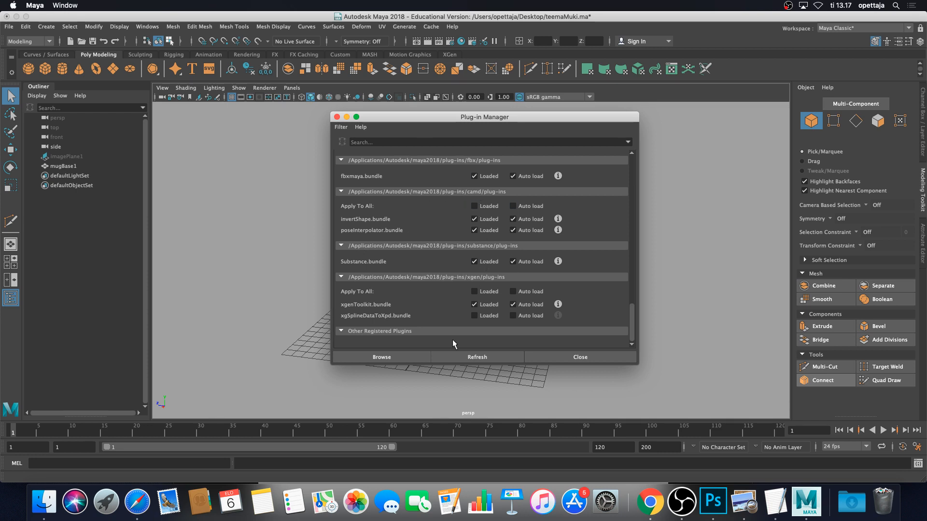
pyautogui.click(506, 359)
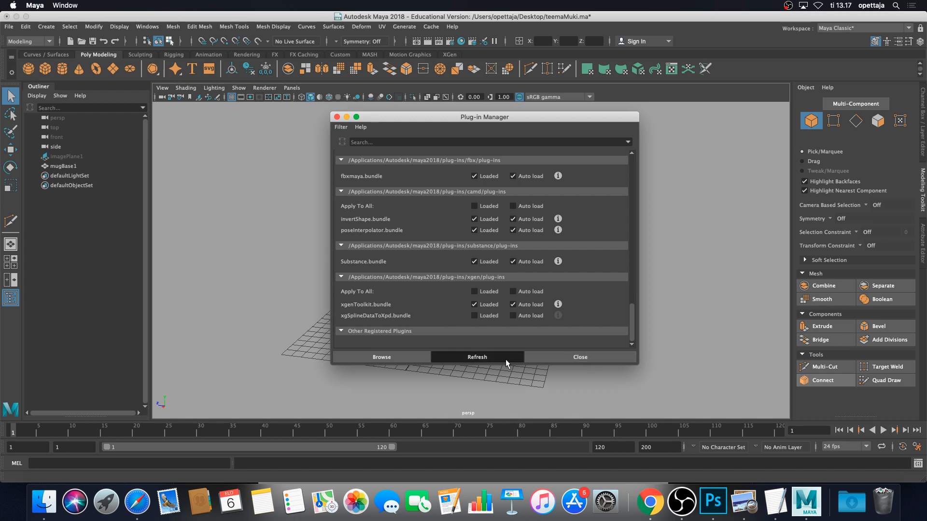
pyautogui.click(592, 360)
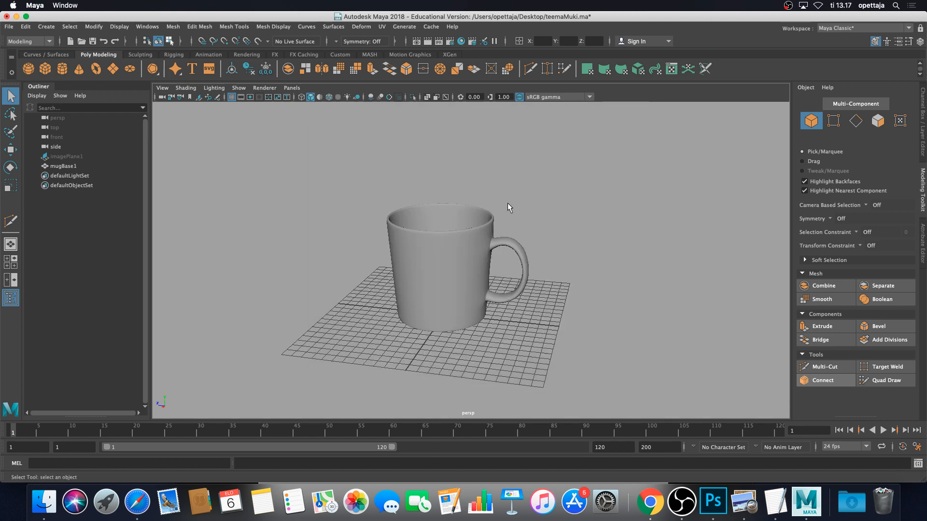
# Orbit around the finished mug, then bring OBS Studio to the front
pyautogui.keyDown('alt'); pyautogui.moveTo(508, 204); pyautogui.dragTo(565, 182); pyautogui.keyUp('alt')
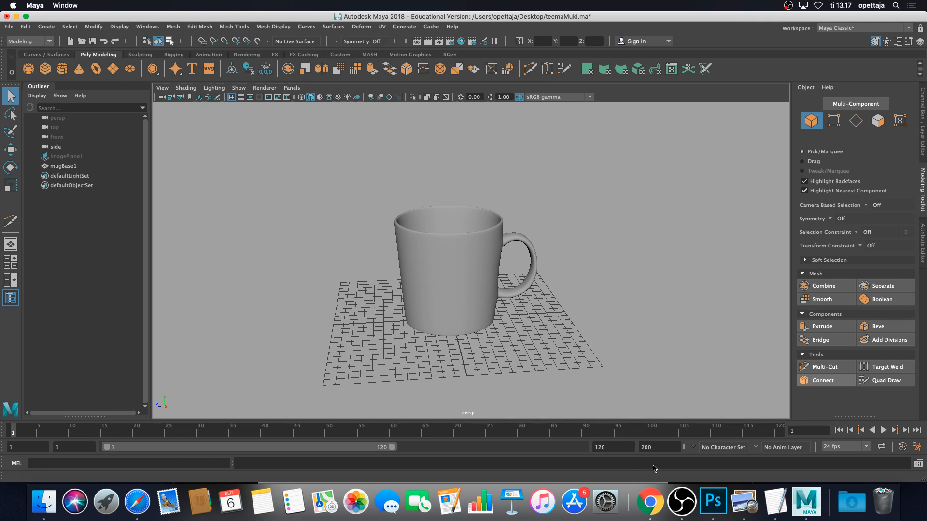
pyautogui.click(687, 502)
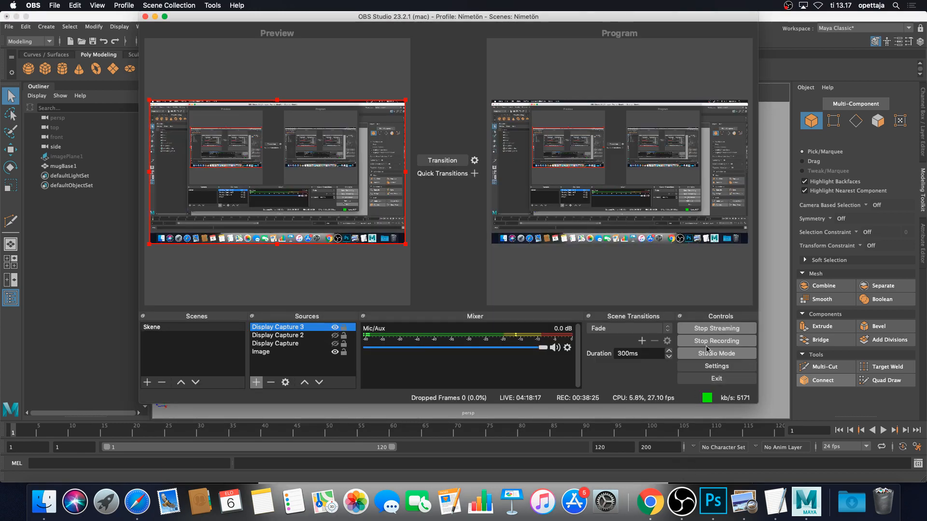